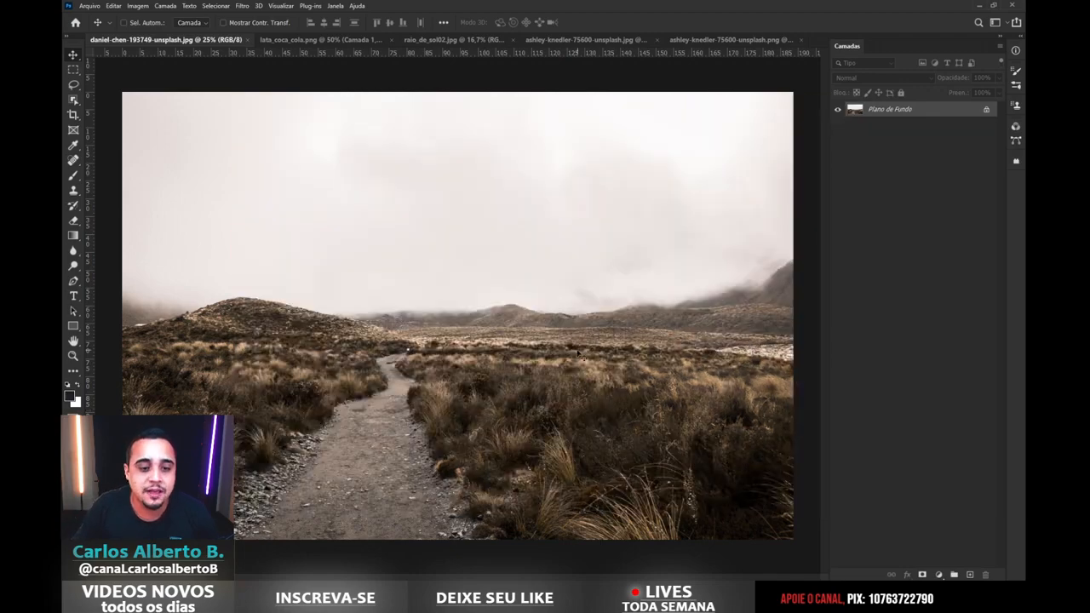
- Look through the open source images: trail landscape, soda can, light rays, hiker photo and hiker cutout
left_click(305, 40)
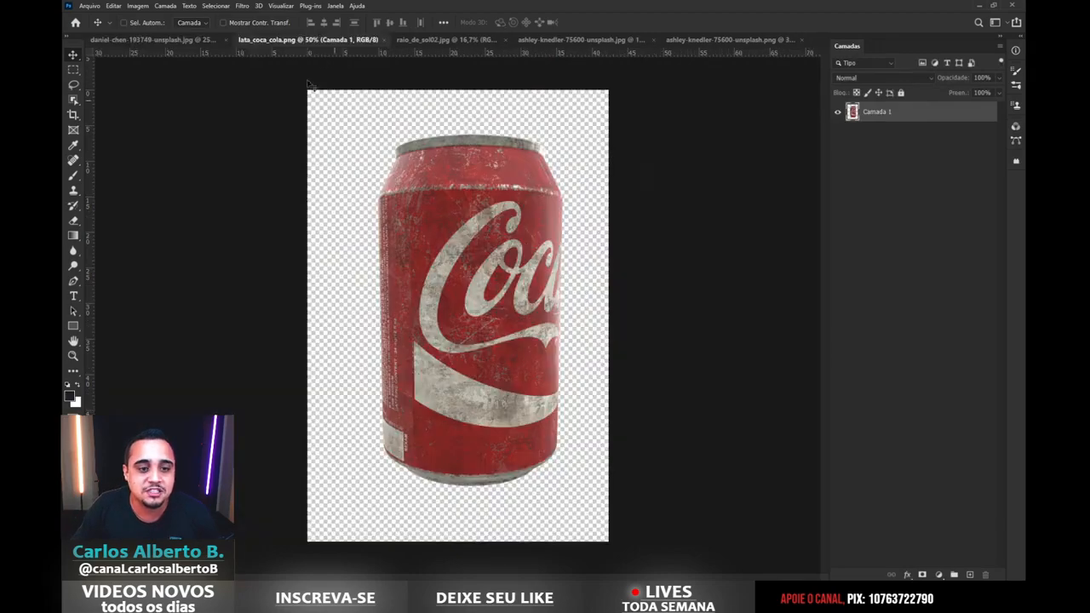
left_click(421, 40)
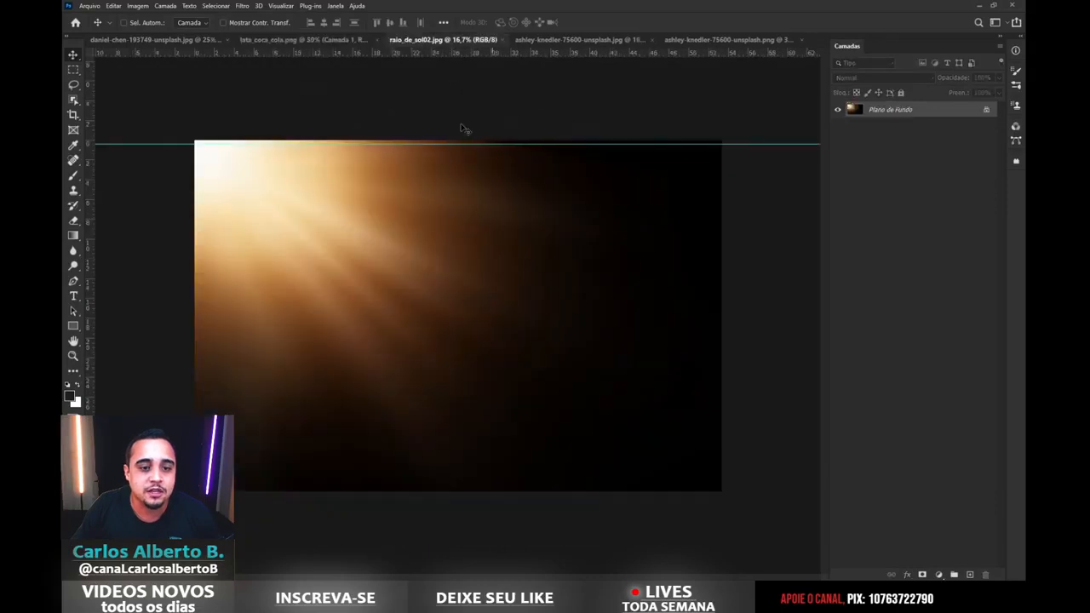
left_click(578, 40)
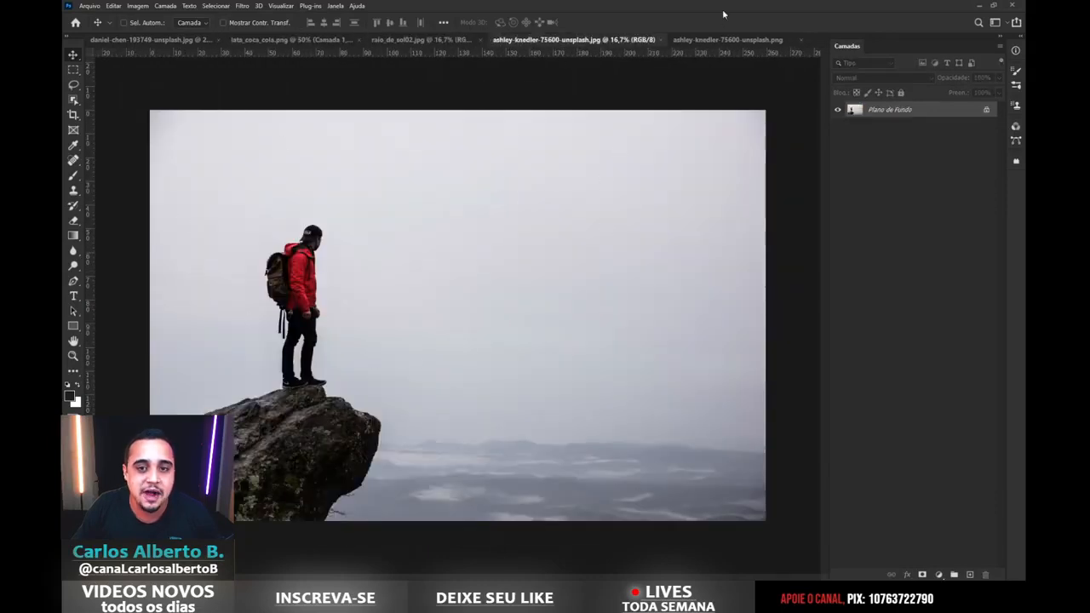
left_click(727, 40)
left_click(578, 40)
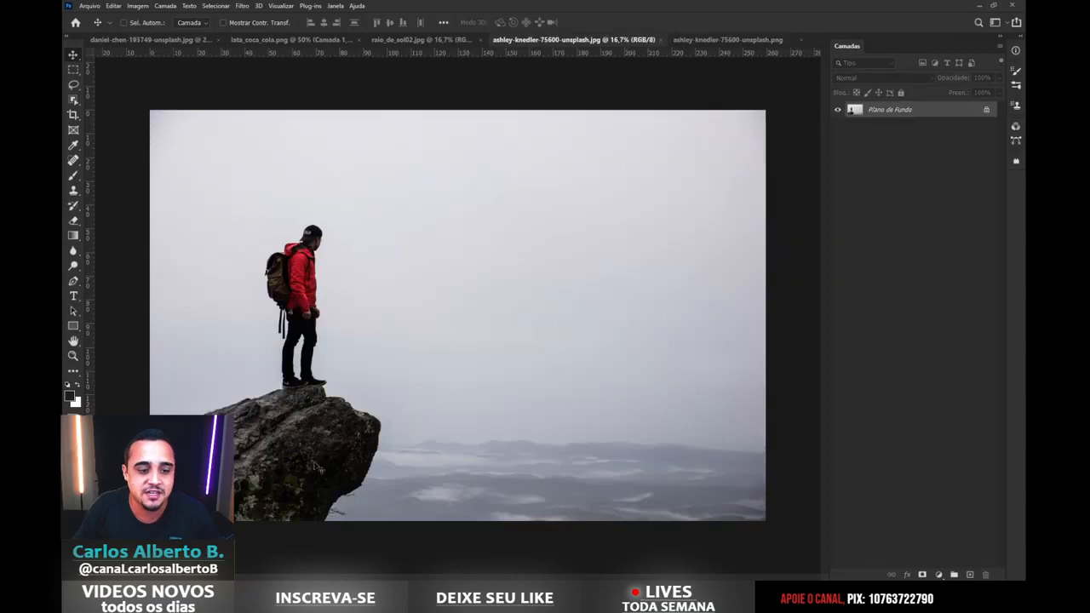
left_click(136, 39)
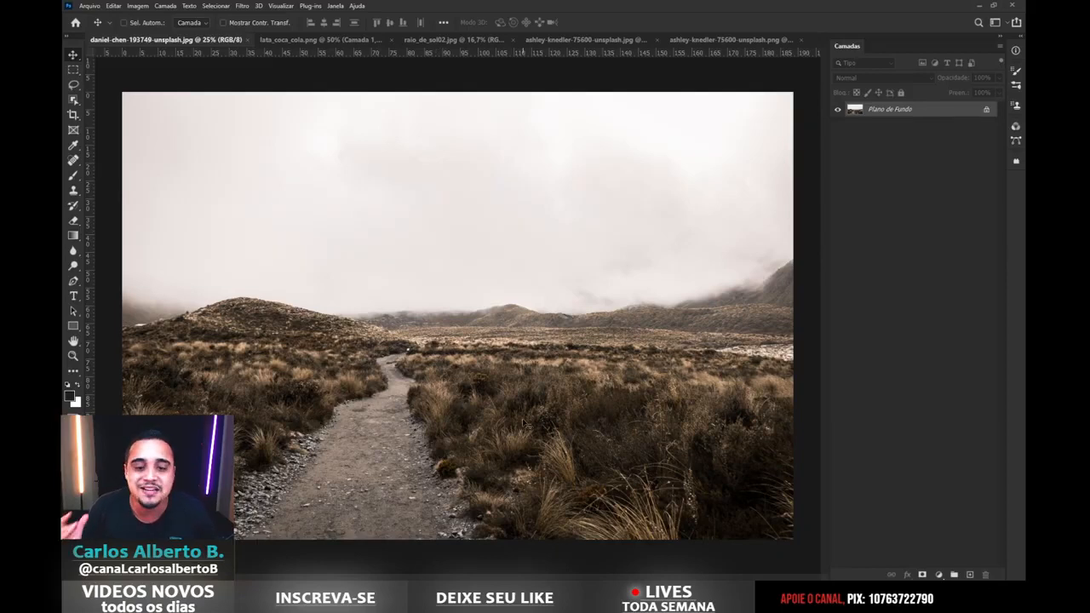
left_click(562, 39)
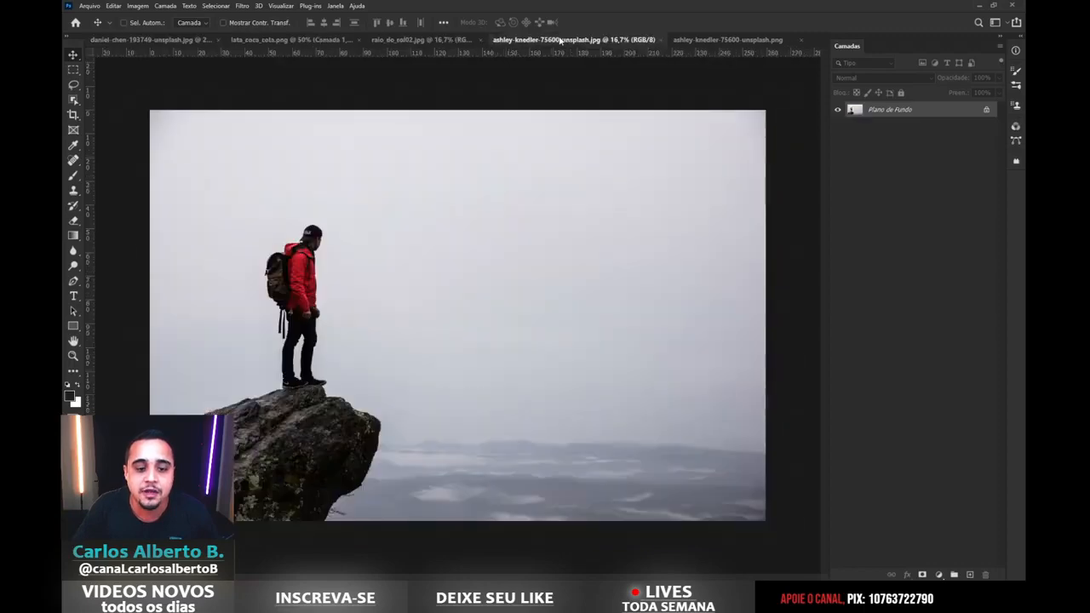
left_click(169, 40)
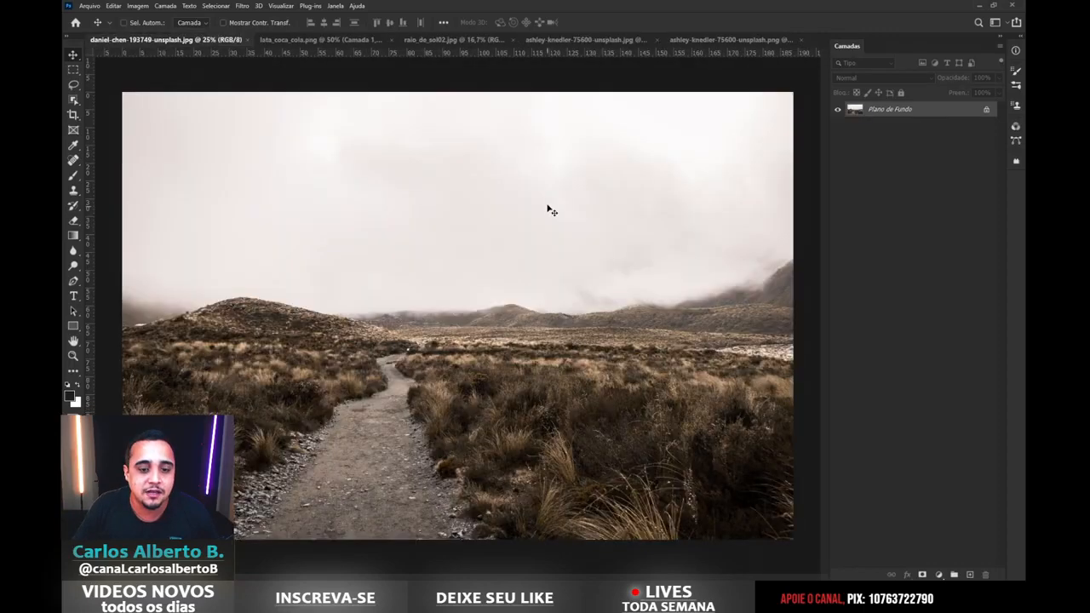
- Check the can and hiker cutouts by shifting each within its transparent canvas, and return to the trail landscape
key("ctrl+Tab")
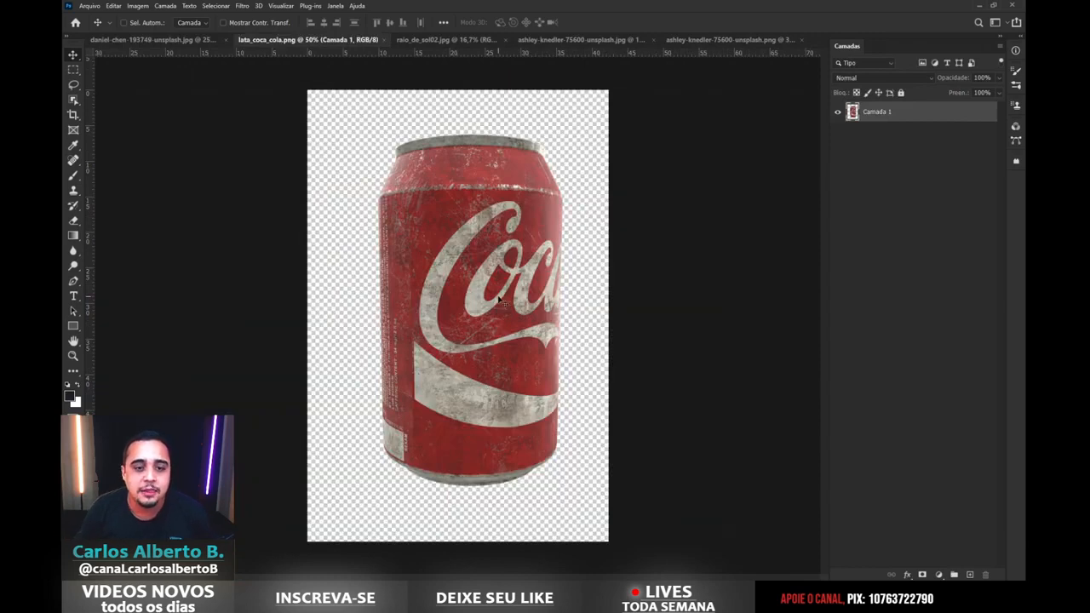
mouse_move(460, 248)
left_mouse_down()
mouse_move(377, 248)
mouse_move(459, 248)
left_mouse_up()
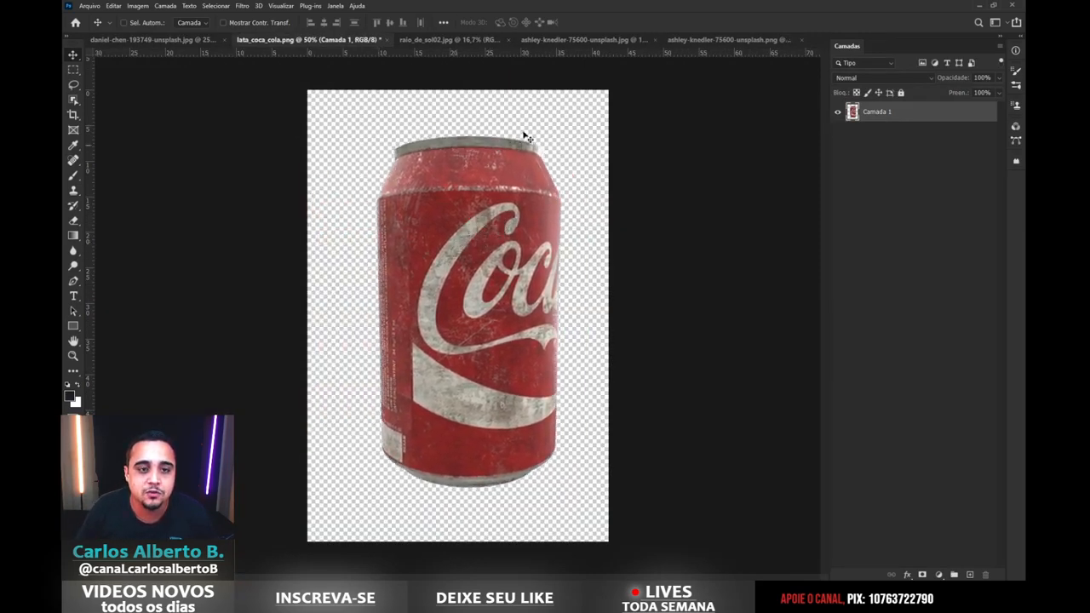
left_click(549, 39)
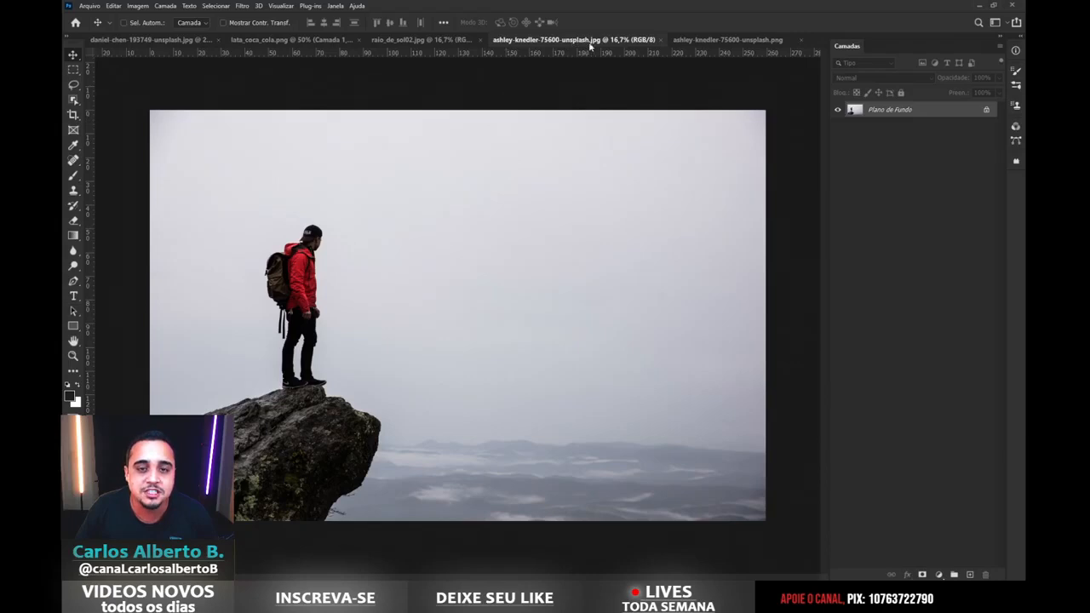
left_click(698, 40)
left_click_drag(482, 327, 488, 296)
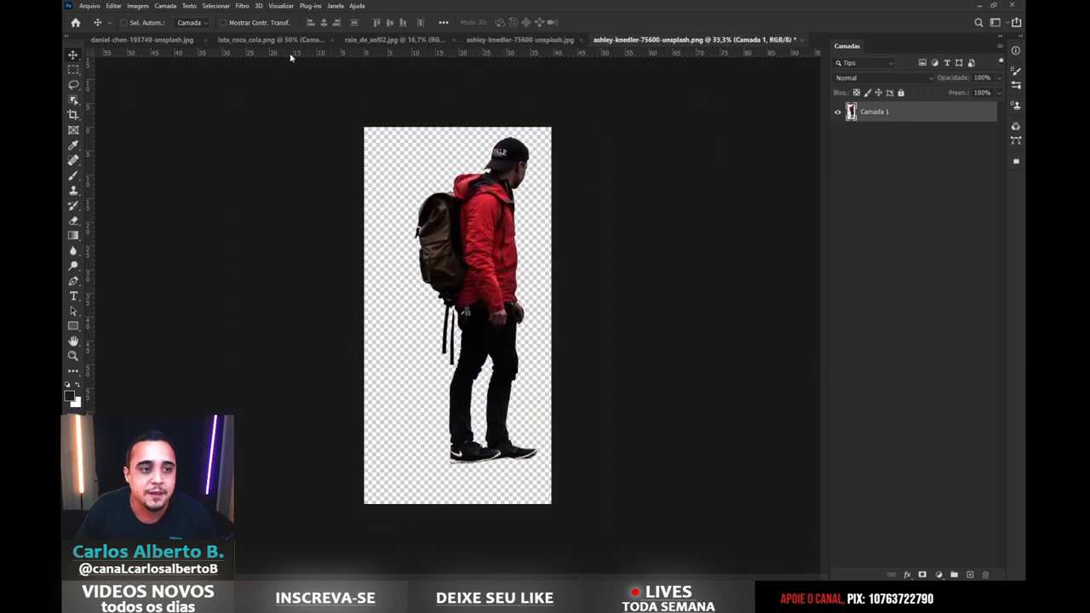
left_click(238, 43)
left_click(154, 41)
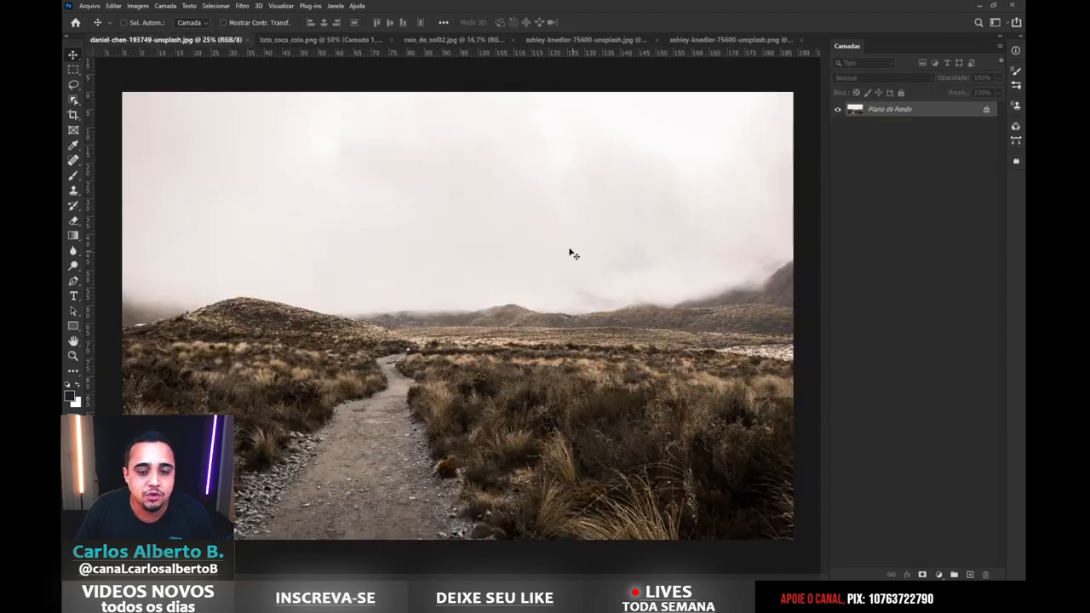
- Copy the Coca-Cola can into the trail landscape, rotate it about -90° onto its side and place it on the horizon
left_click(322, 41)
left_click_drag(456, 217, 483, 195)
left_click(268, 26)
left_click_drag(591, 233, 499, 246)
left_click_drag(573, 279, 572, 304)
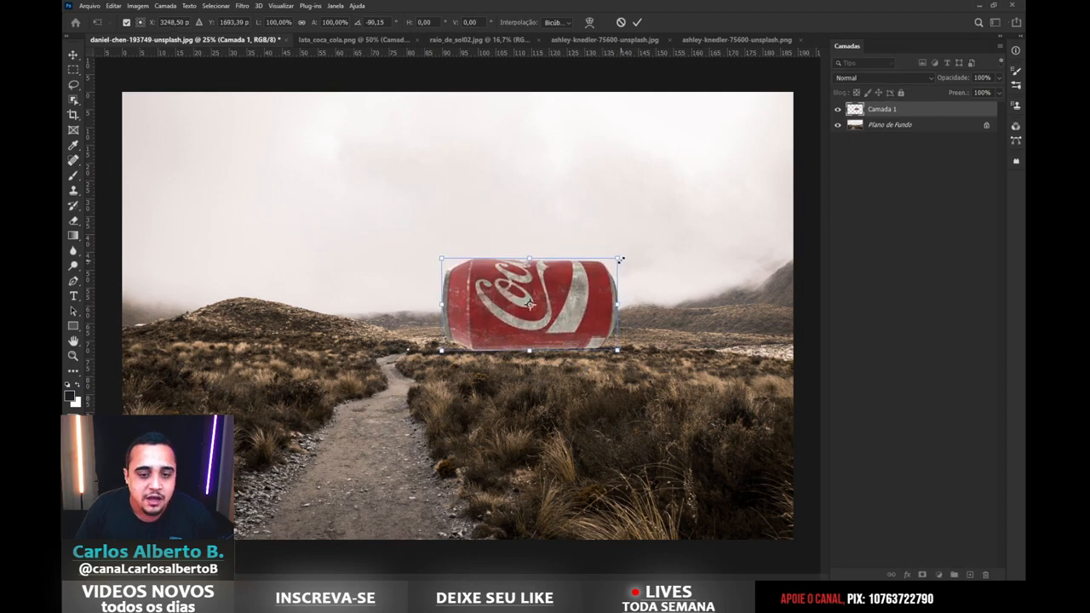
left_click_drag(615, 257, 671, 230)
key("ctrl+z")
left_click_drag(618, 256, 644, 250)
key("ctrl+z")
left_click_drag(616, 304, 663, 261)
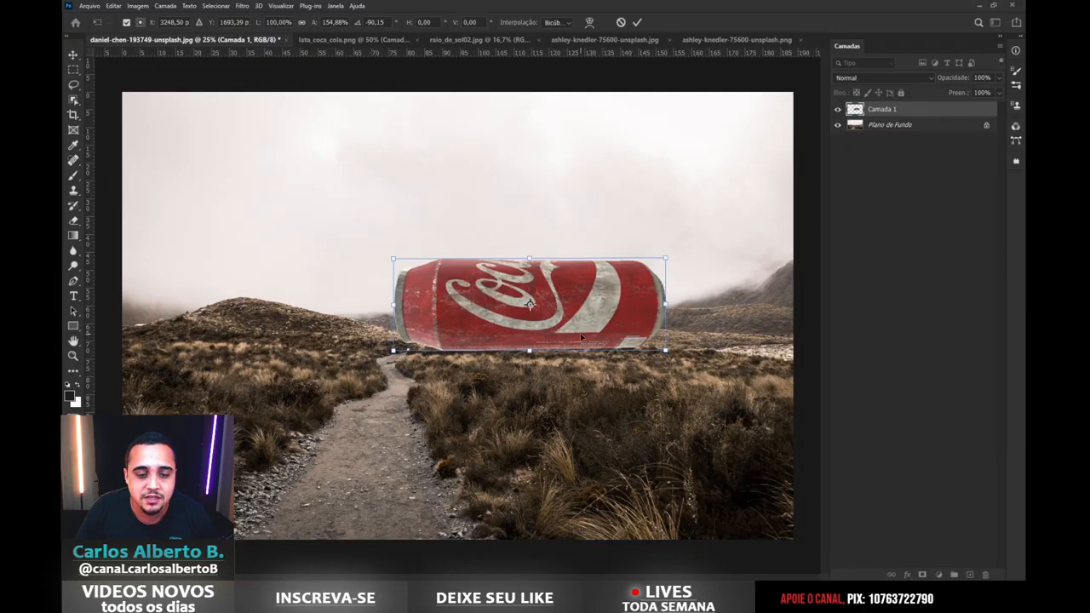
key("ctrl+z")
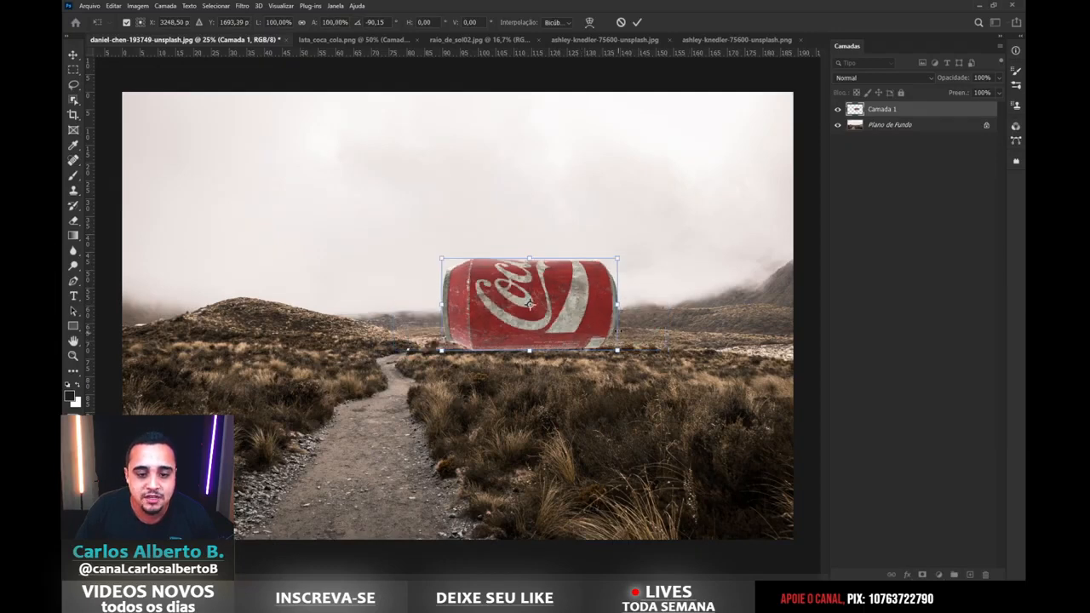
- Scale the can proportionally to about 149%, tilt it slightly at the horizon, and hide the transform controls
left_click_drag(615, 263, 661, 249)
left_click_drag(622, 323, 622, 301)
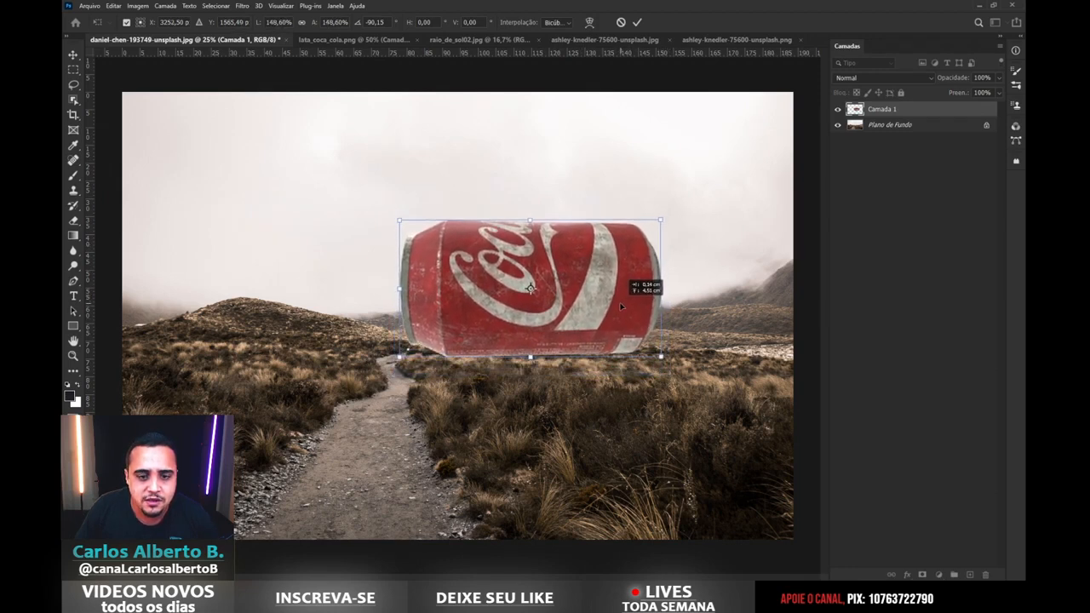
left_click_drag(660, 220, 659, 221)
left_click_drag(530, 289, 438, 349)
left_click_drag(675, 309, 641, 336)
key("Return")
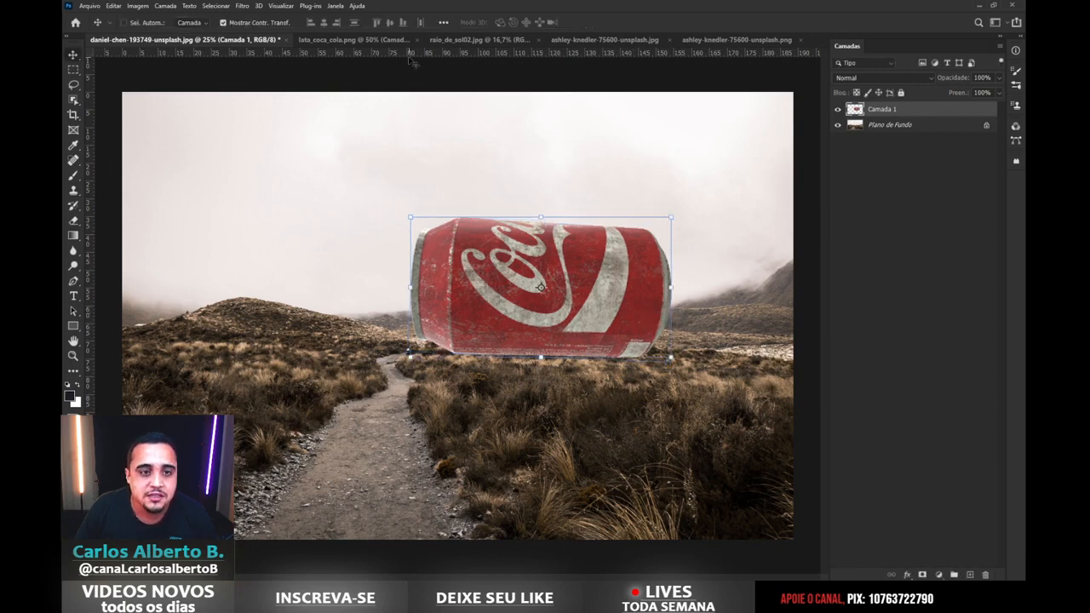
left_click(223, 22)
- Add a layer mask to the can's layer and reposition the can so its underside meets the grass line
scroll(569, 343, "up", 1)
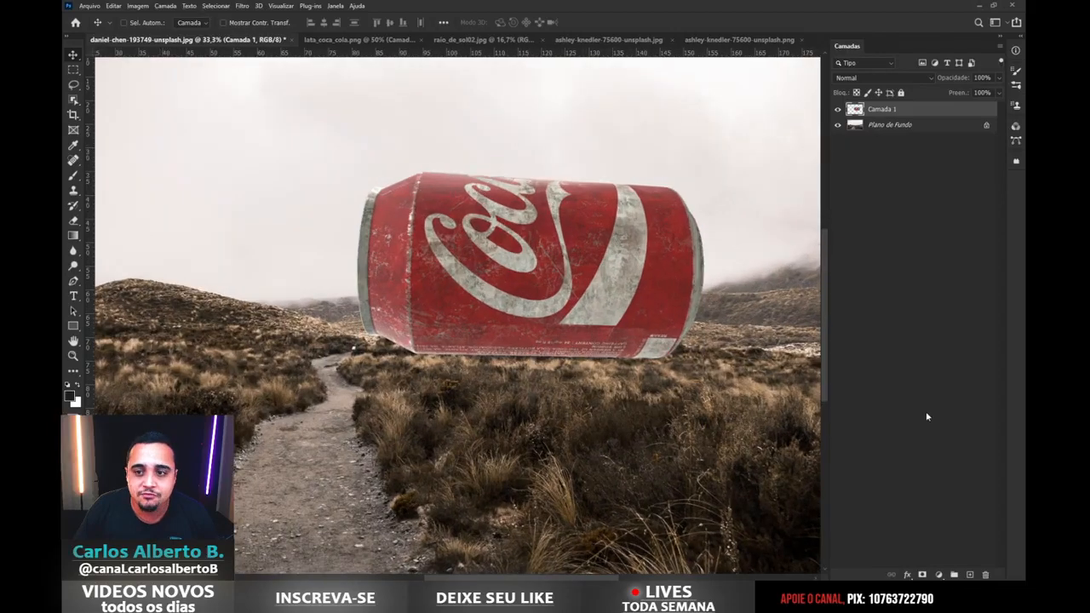
left_click(923, 575)
left_click_drag(576, 262, 631, 207)
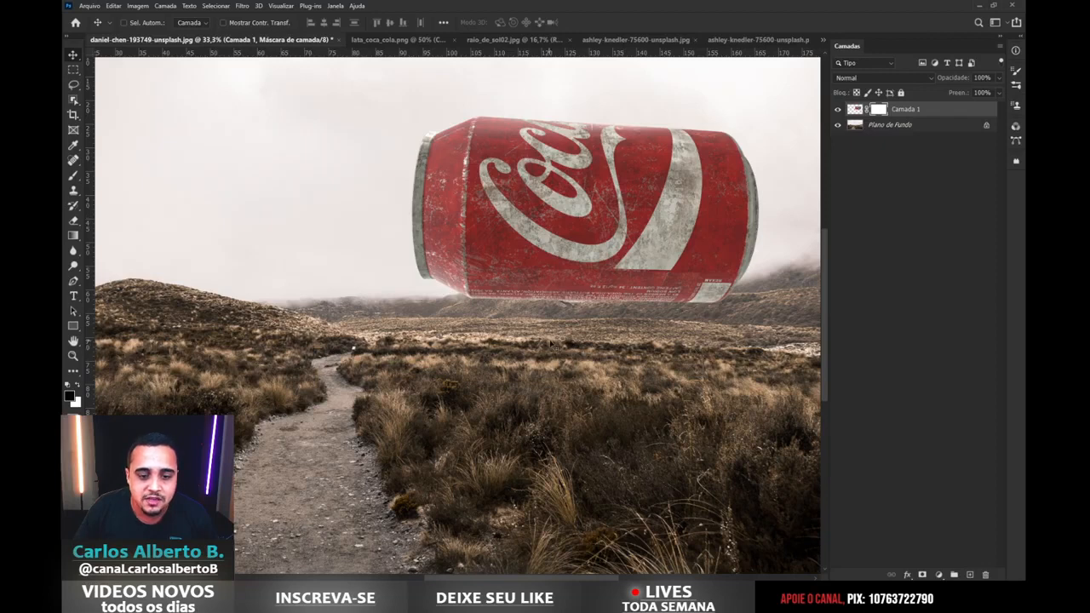
mouse_move(619, 244)
left_mouse_down()
mouse_move(596, 296)
mouse_move(611, 289)
left_mouse_up()
- Paint black on the can's mask with a soft brush at 10% flow to blend its lower edge into the grass
key("b")
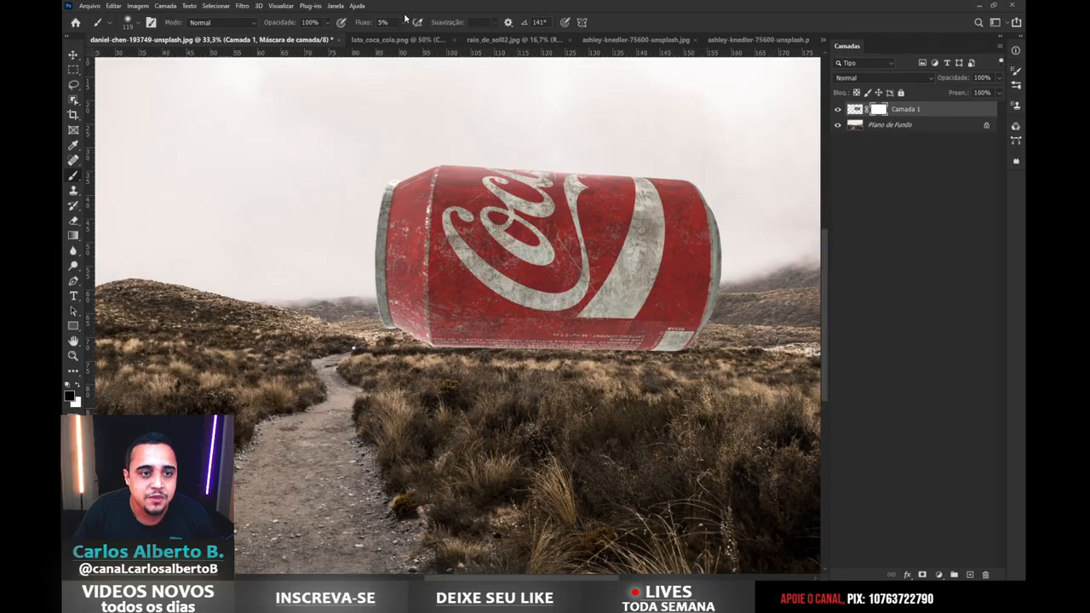
left_click_drag(398, 23, 405, 37)
scroll(579, 365, "up", 2)
left_click_drag(517, 344, 699, 365)
left_click_drag(476, 359, 435, 358)
key("bracketleft")
key("bracketleft")
key("bracketleft")
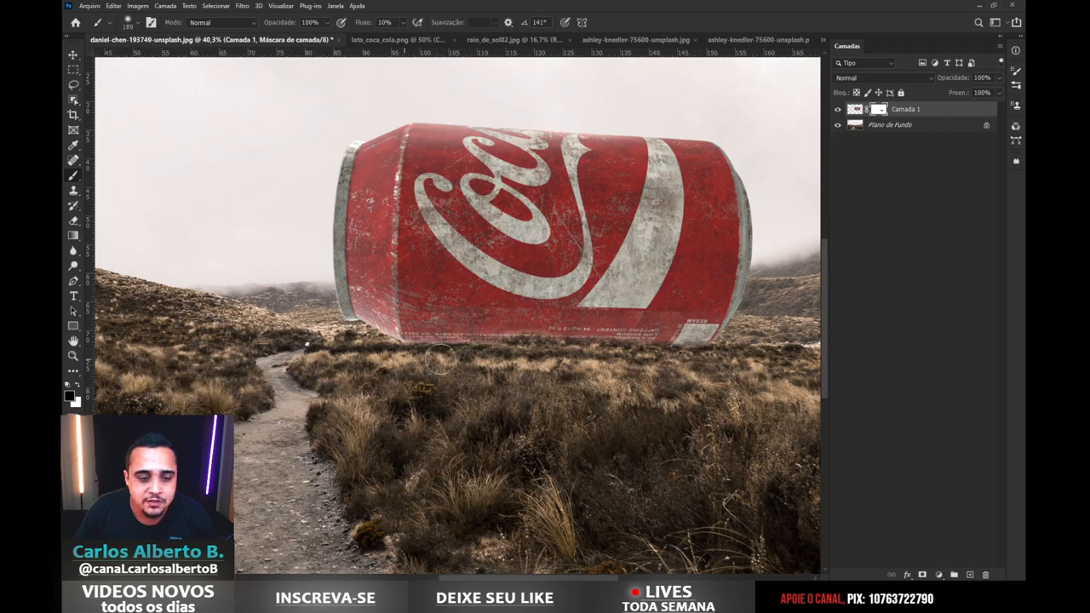
mouse_move(398, 349)
left_mouse_down()
mouse_move(463, 353)
mouse_move(403, 347)
left_mouse_up()
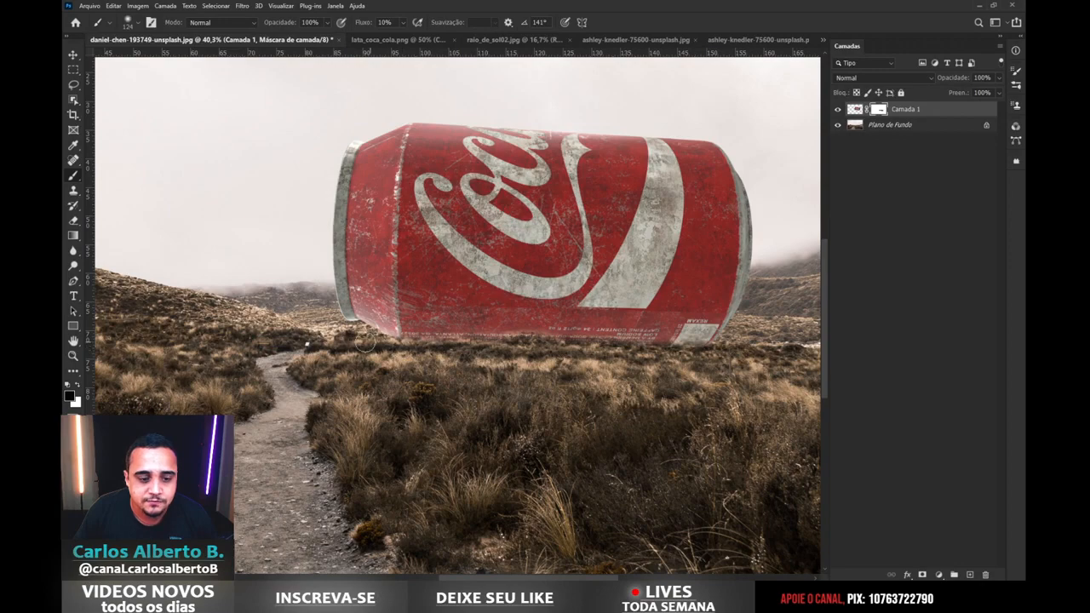
left_click_drag(634, 349, 463, 349)
scroll(694, 343, "down", 4)
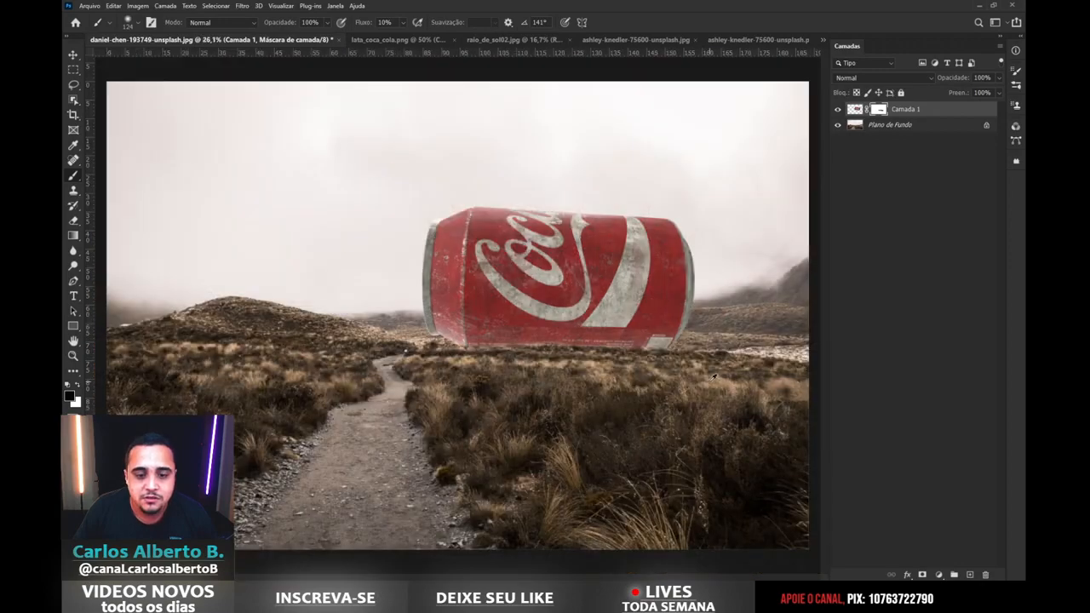
scroll(765, 248, "up", 3)
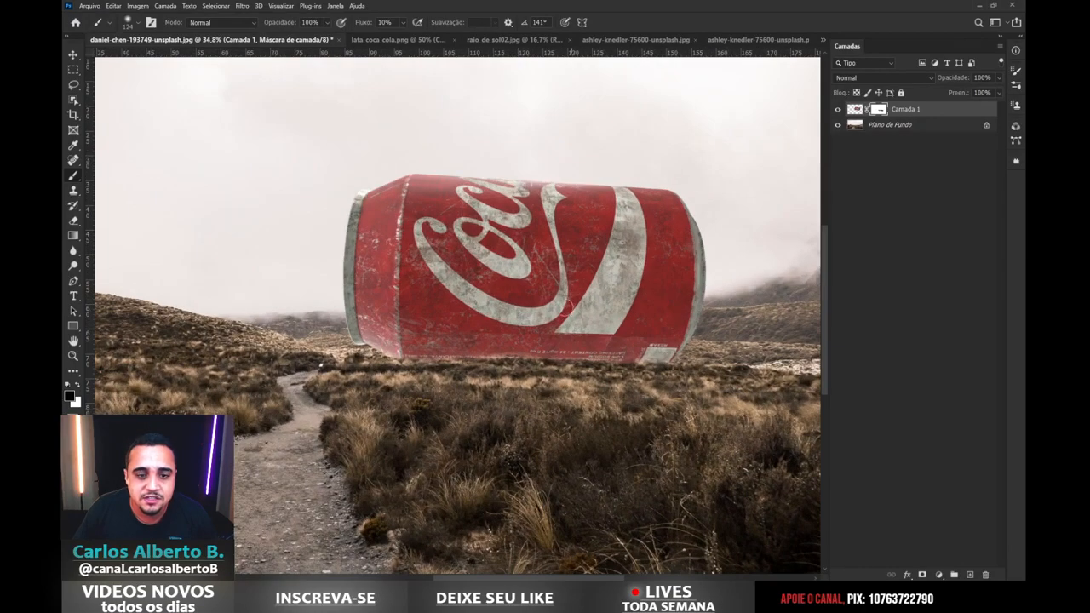
scroll(567, 308, "down", 3)
scroll(596, 272, "up", 2)
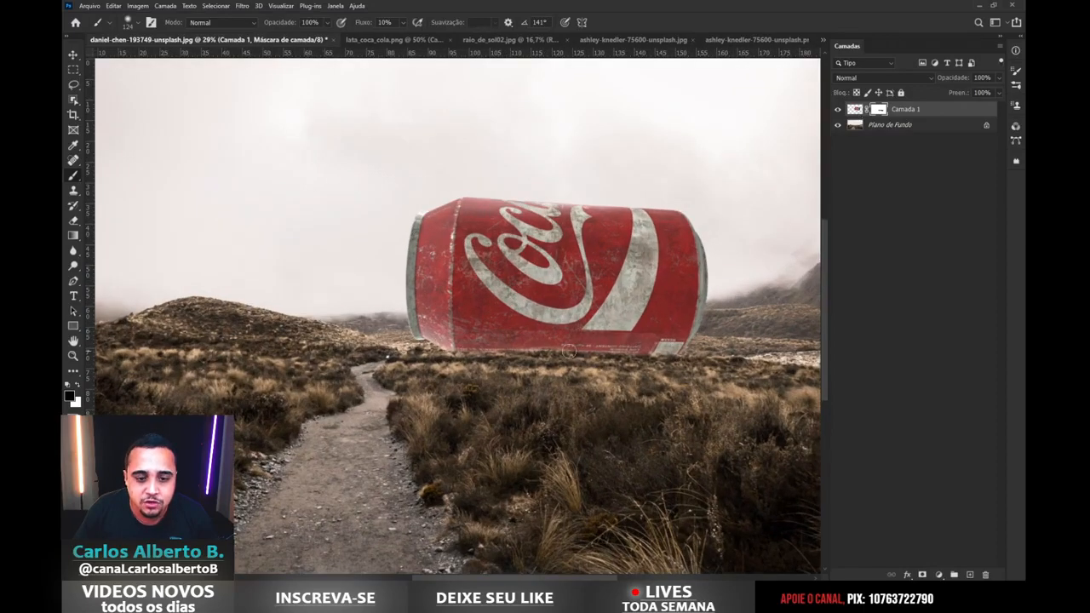
left_click(502, 40)
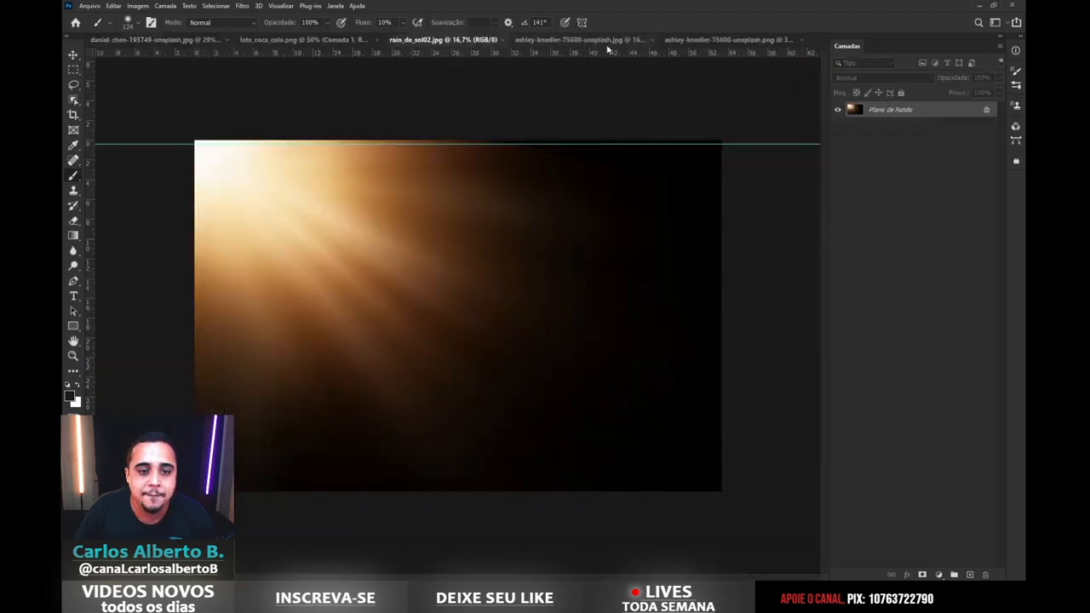
left_click(596, 40)
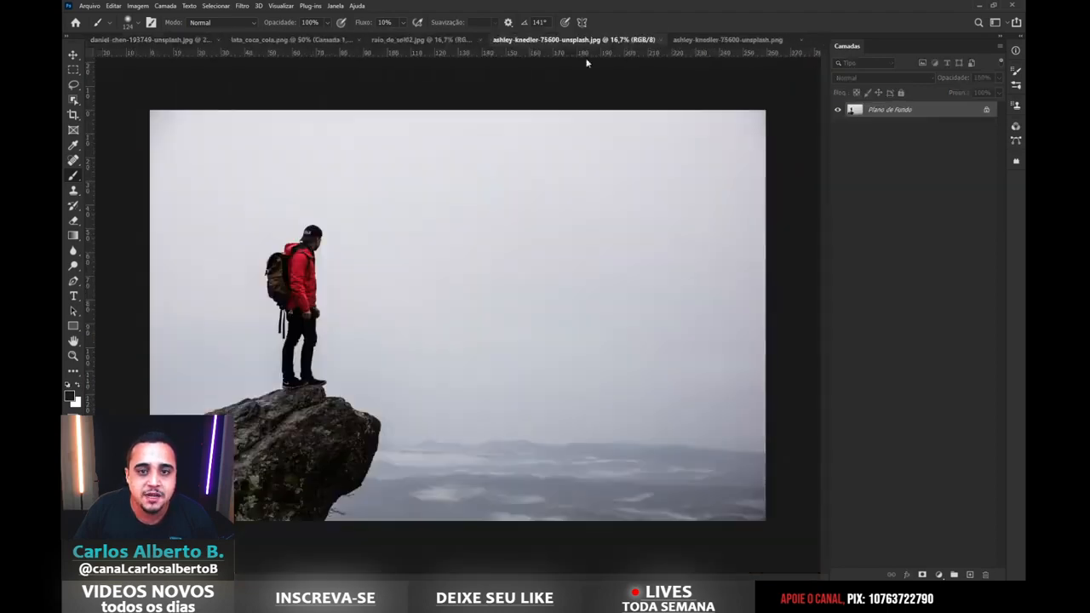
left_click(74, 282)
scroll(244, 316, "up", 2)
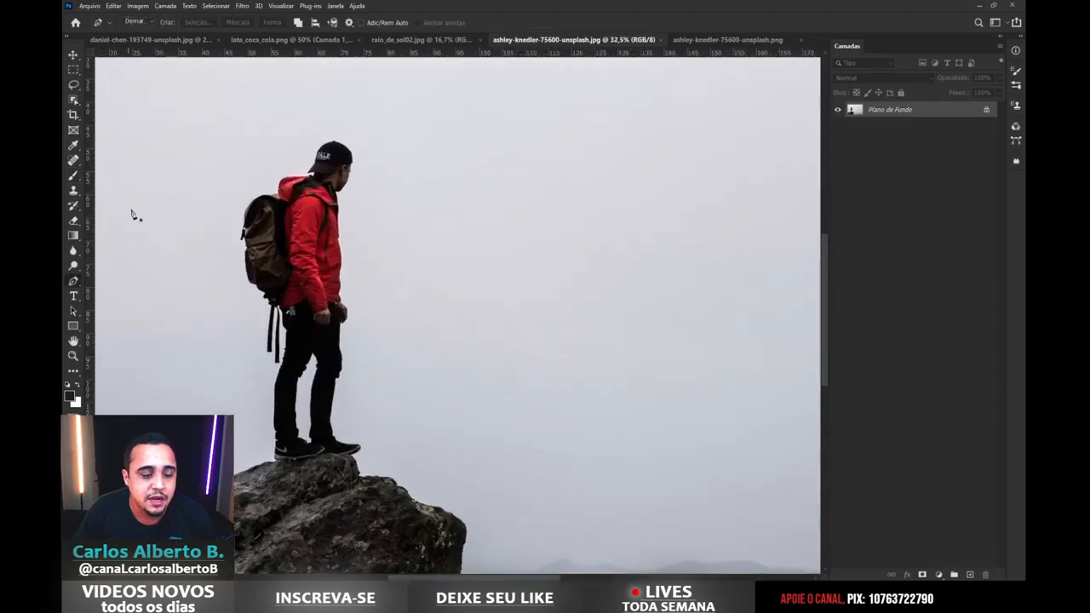
scroll(290, 383, "up", 2)
scroll(267, 449, "up", 3)
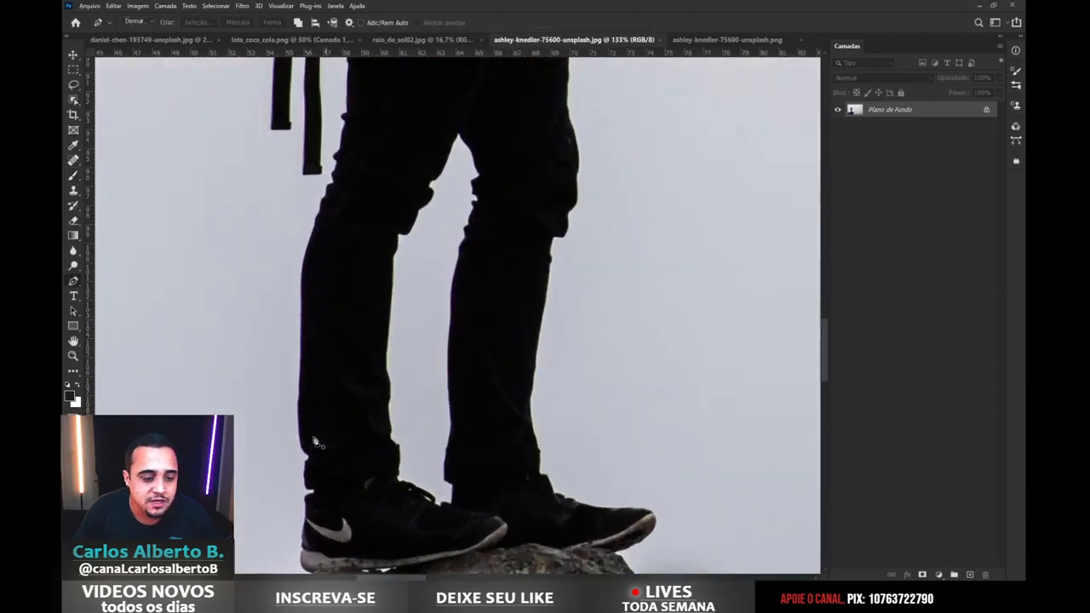
left_click(309, 458)
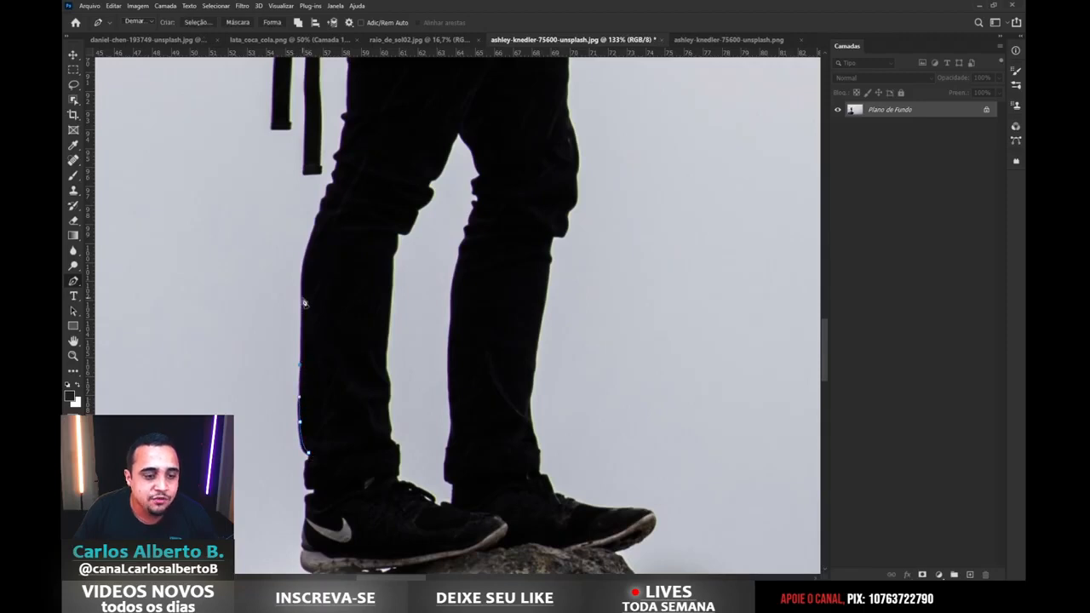
scroll(426, 258, "down", 2)
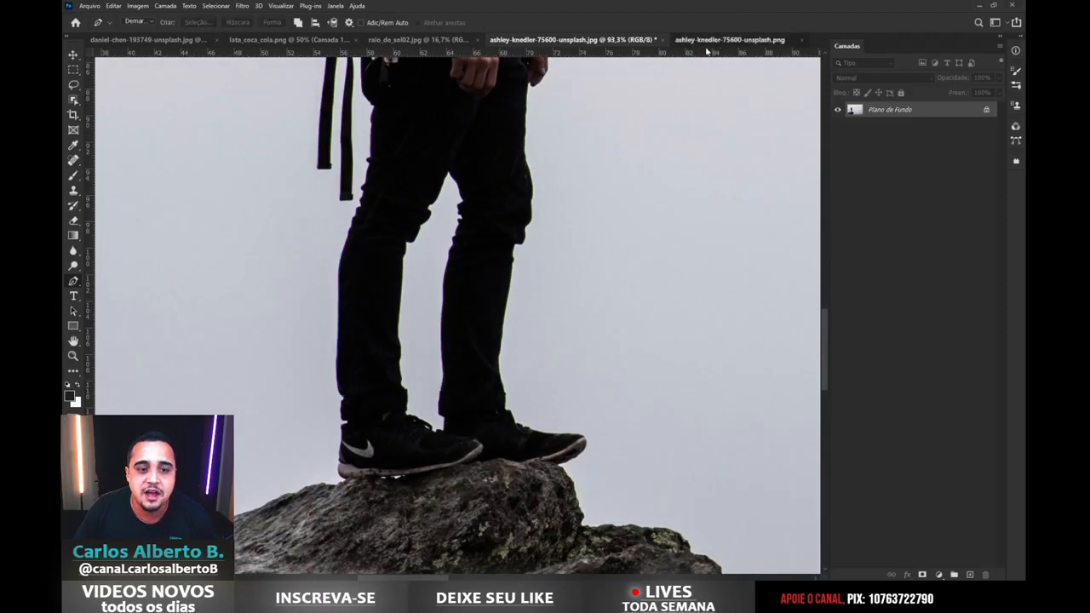
left_click(718, 40)
left_click(549, 40)
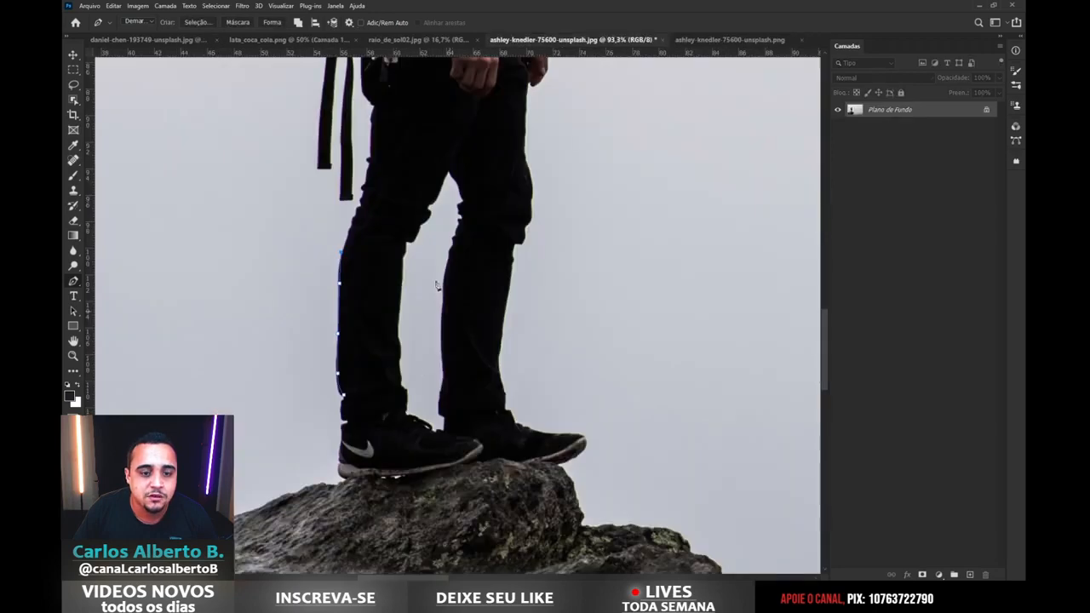
scroll(516, 340, "down", 4)
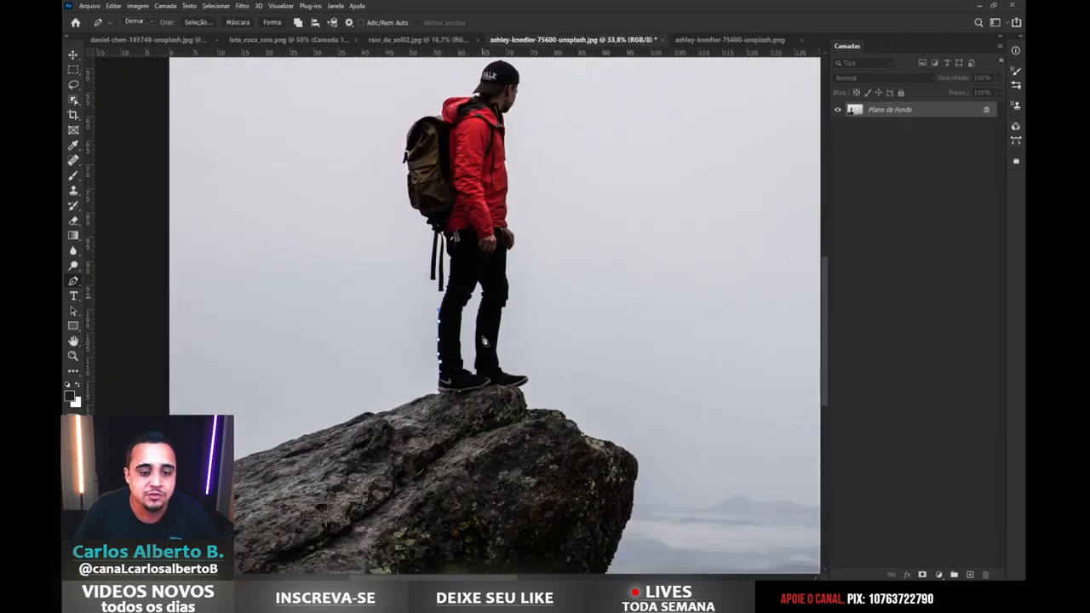
scroll(549, 281, "up", 1)
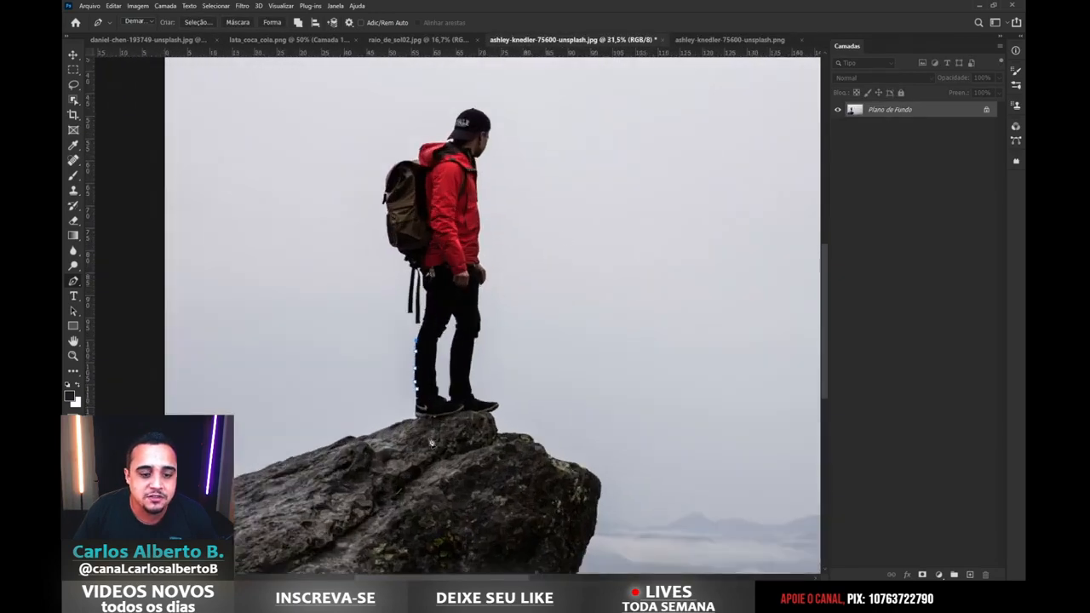
scroll(541, 306, "down", 2)
key("Escape")
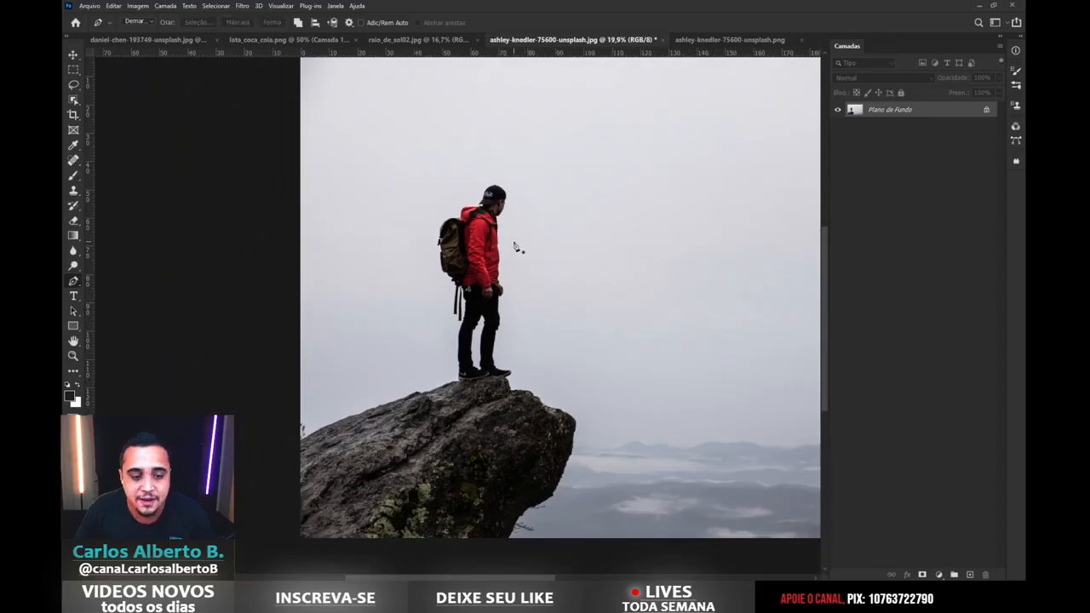
- Duplicate the hiker photo's layer, mask the duplicate to the automatically selected hiker and rock, and hide the original background layer
left_click(73, 99)
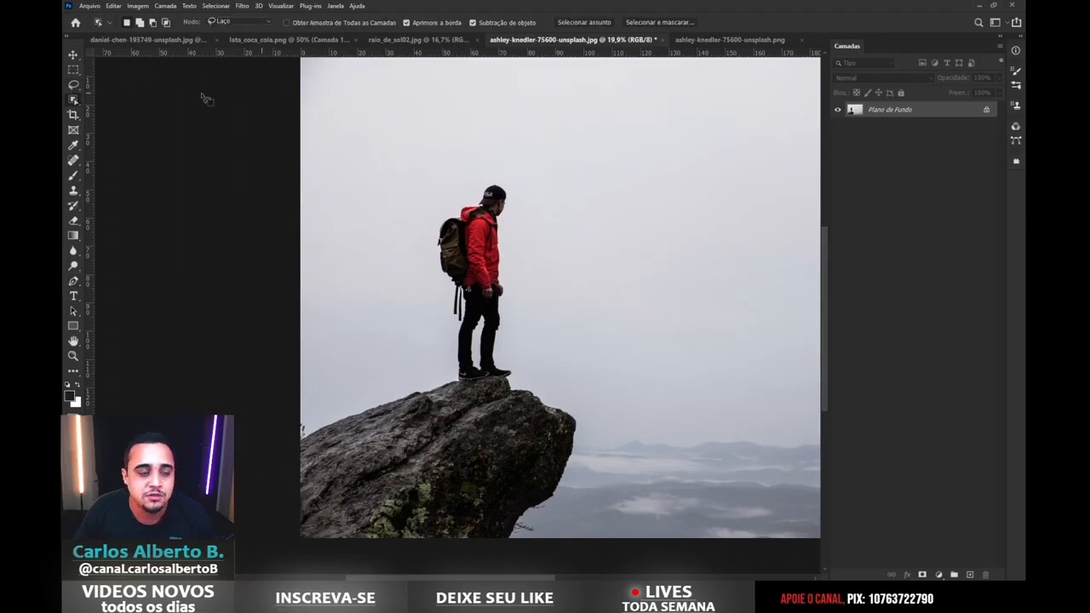
key("ctrl+j")
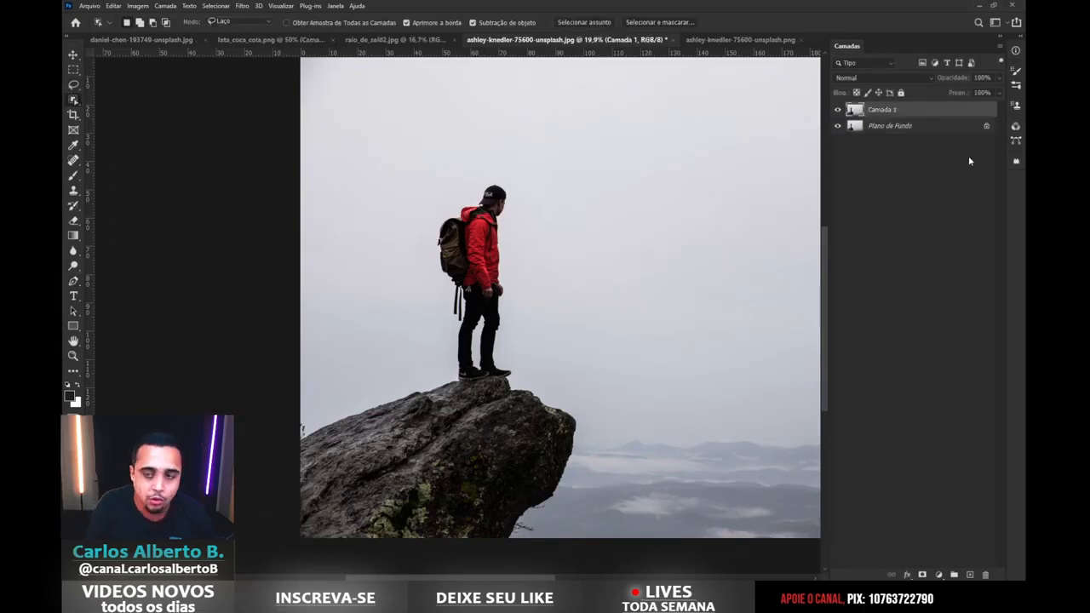
right_click(73, 100)
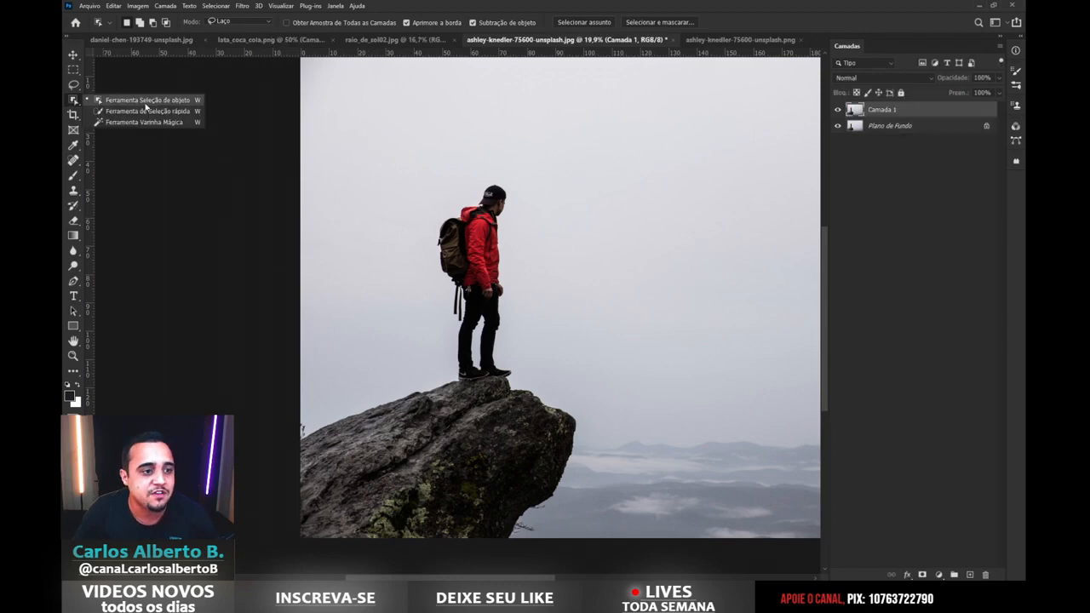
left_click(150, 103)
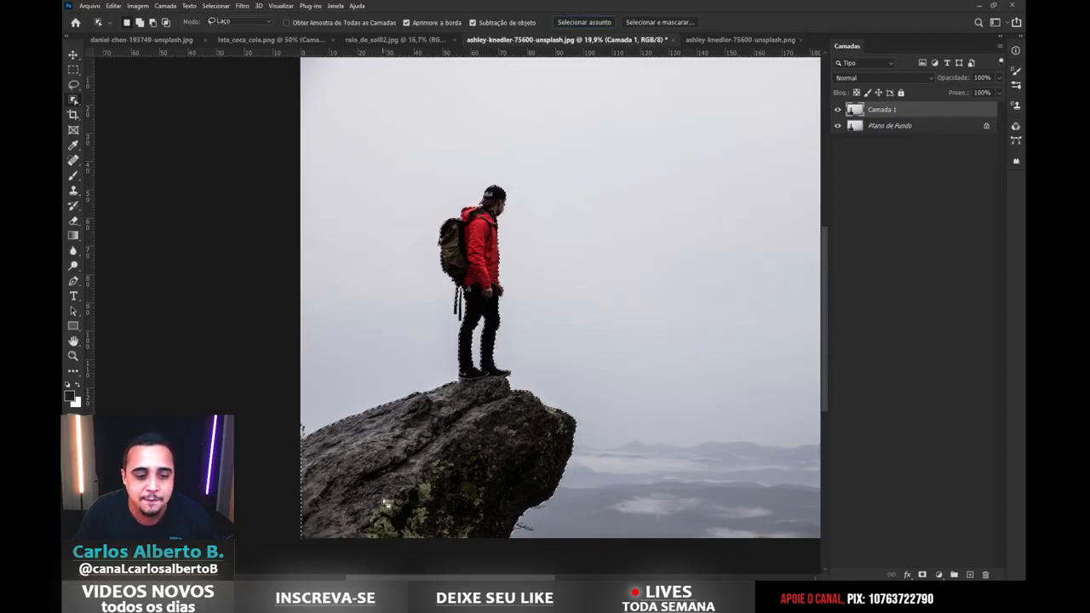
left_click(921, 575)
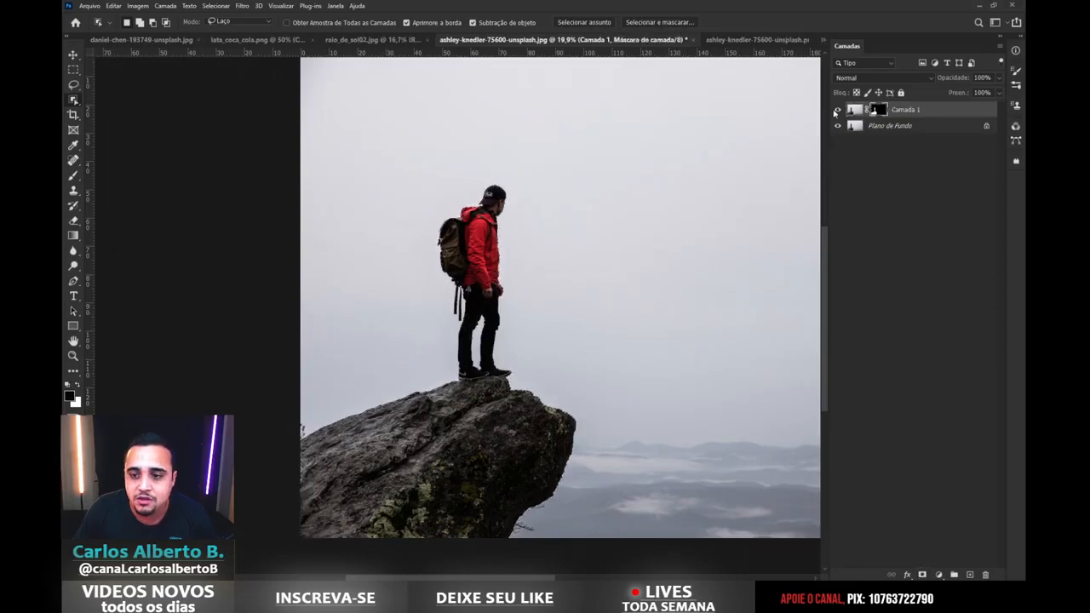
left_click(837, 126)
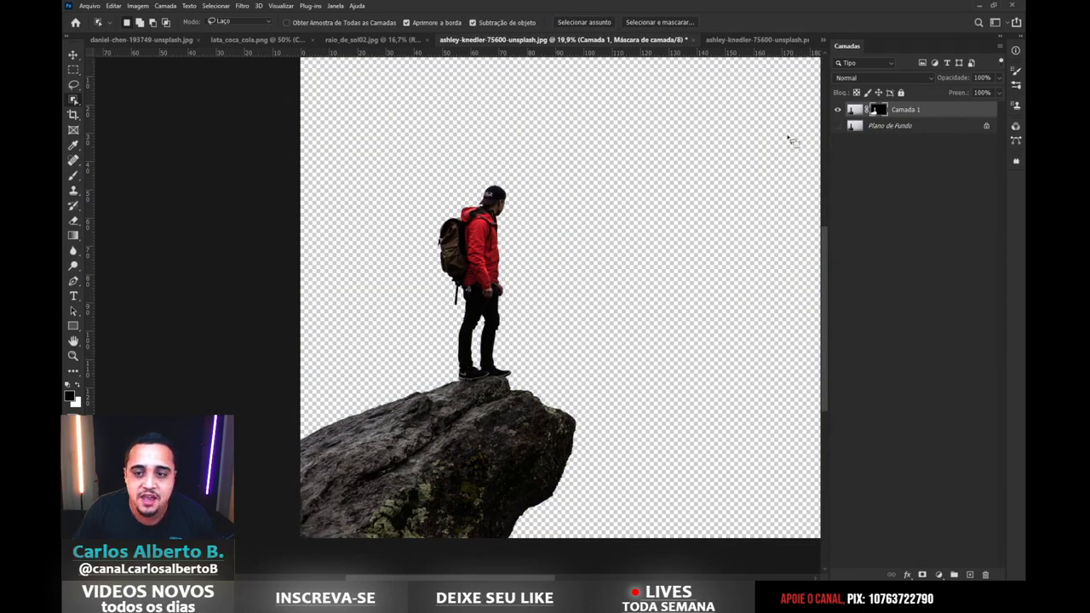
- Trace a Pen tool path along the soles of the hiker's shoes where they meet the rock
left_click(74, 282)
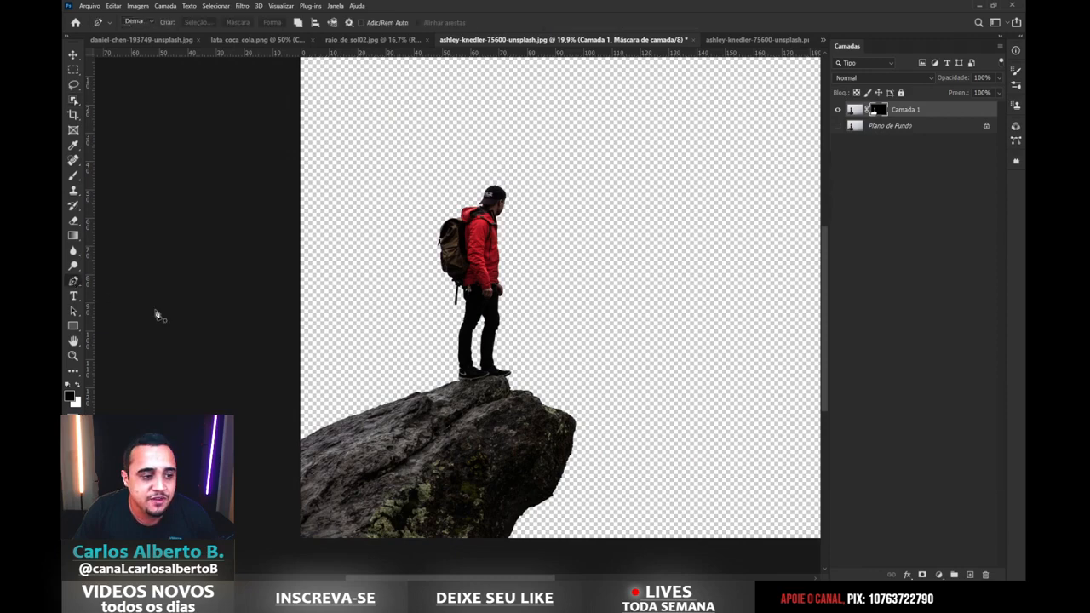
scroll(475, 376, "up", 5)
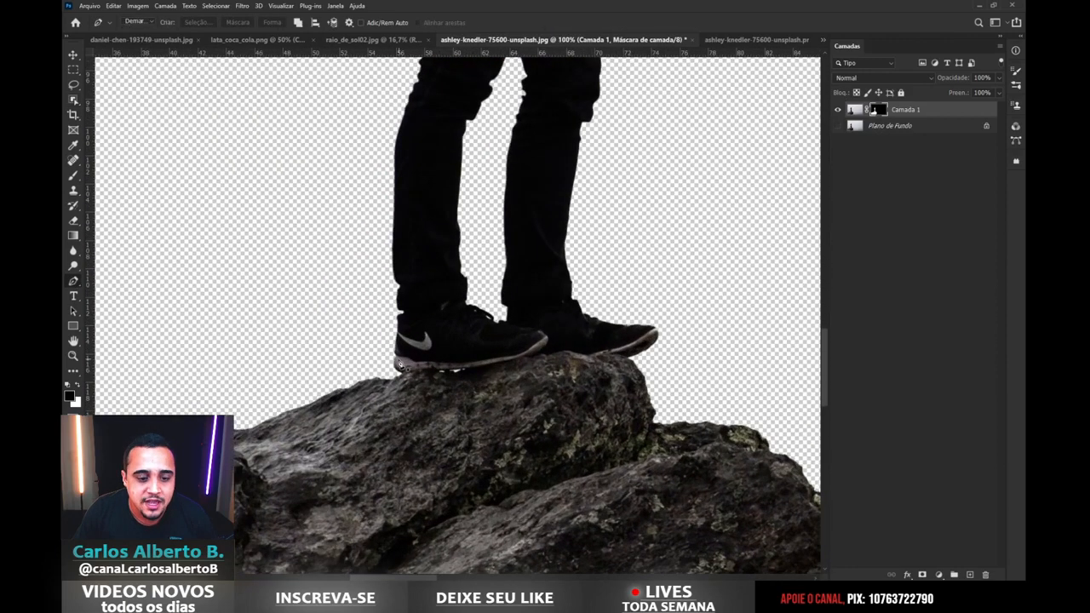
left_click(397, 375)
left_click(457, 372)
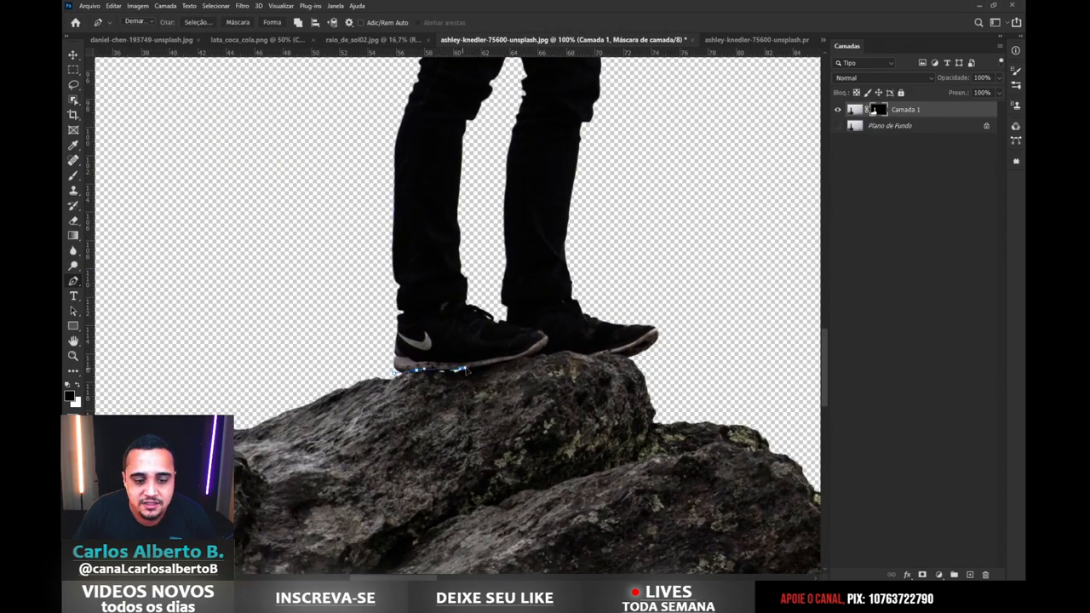
left_click(522, 360)
left_click(538, 354)
left_click(572, 351)
left_click(606, 356)
left_click(622, 357)
left_click(639, 362)
scroll(704, 391, "down", 5)
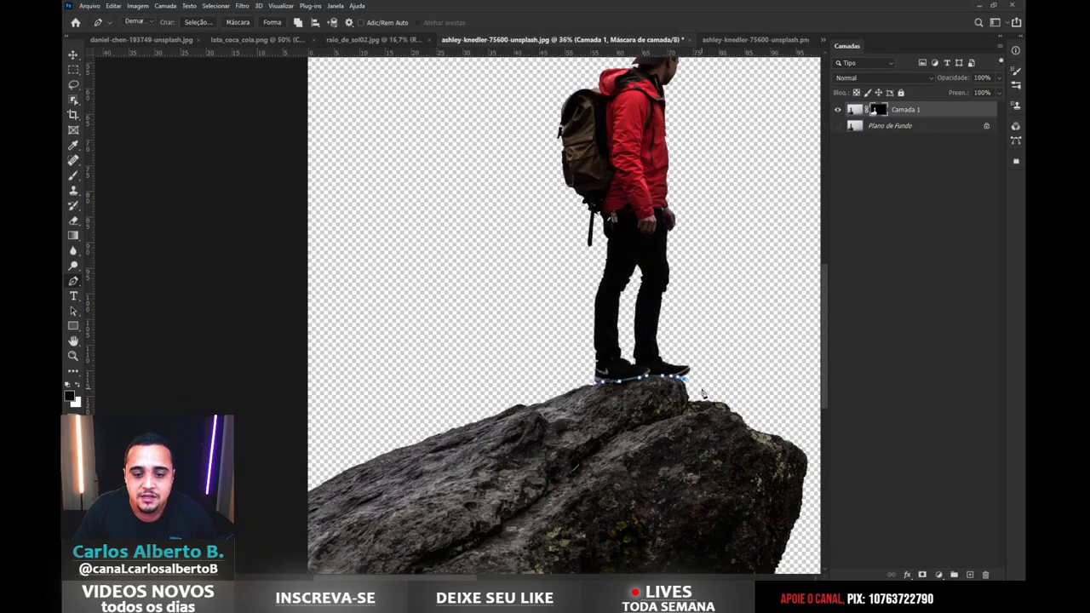
- Extend the Pen path from the shoes around the outside of the rock and back toward the hiker's heel
scroll(704, 391, "down", 3)
left_click(433, 459)
key("ctrl+z")
left_click_drag(403, 394, 425, 399)
left_click_drag(439, 424, 437, 439)
left_click_drag(413, 474, 326, 545)
left_click_drag(235, 553, 113, 548)
left_click_drag(152, 408, 240, 382)
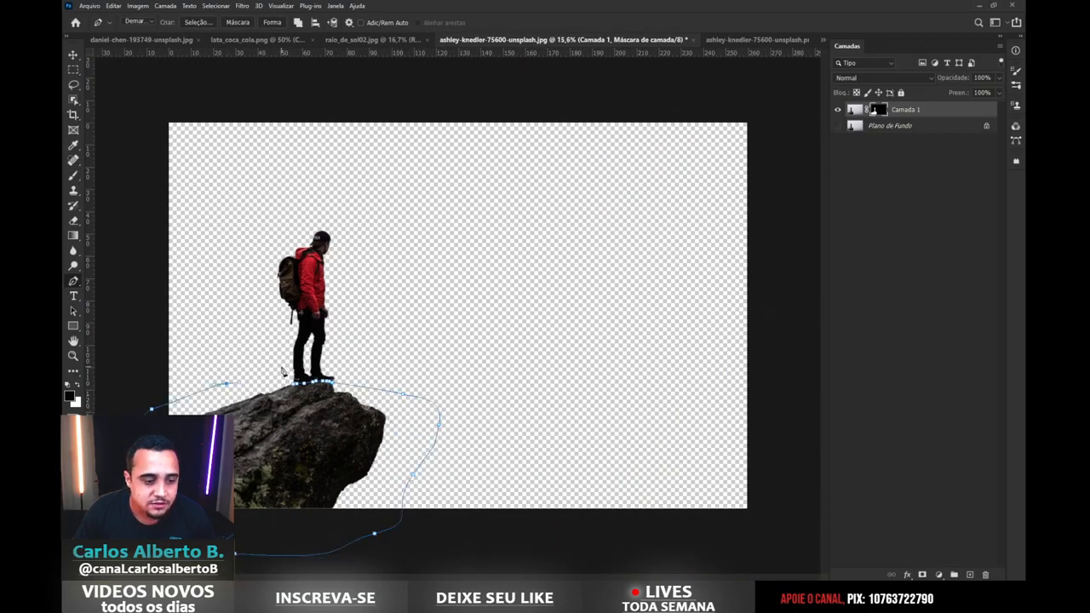
- Convert the path around the rock into a selection, clear the rock from the layer mask, and deselect
right_click(311, 402)
left_click(342, 219)
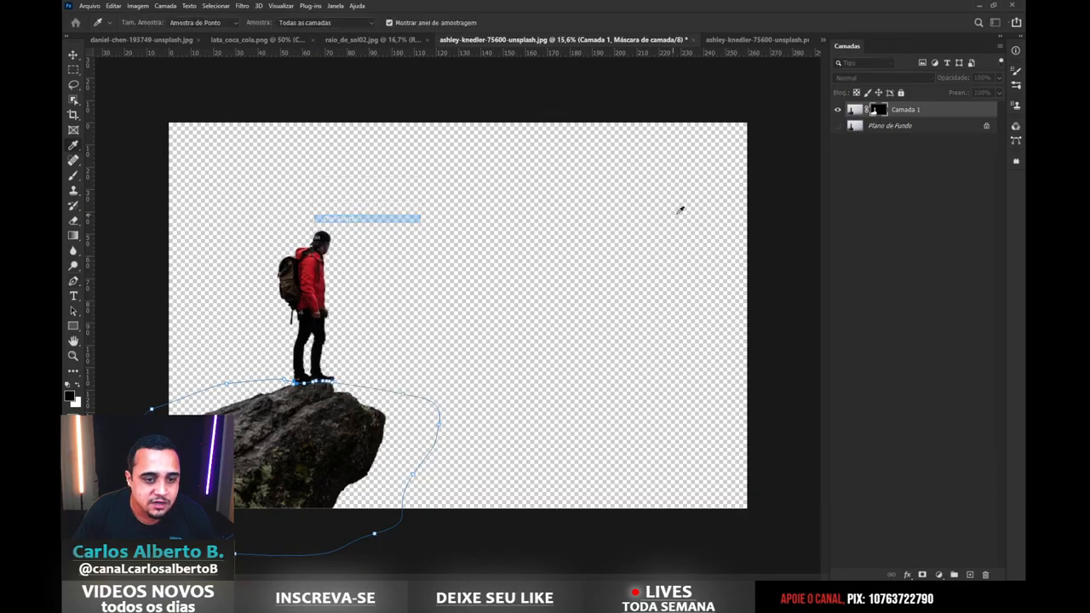
left_click(645, 214)
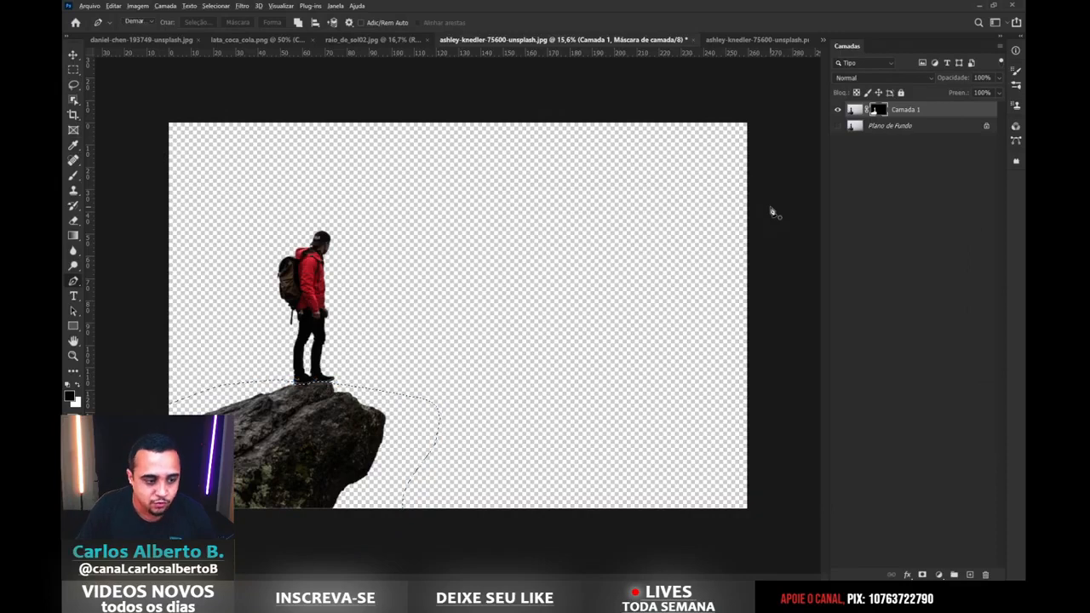
key("Delete")
key("ctrl+d")
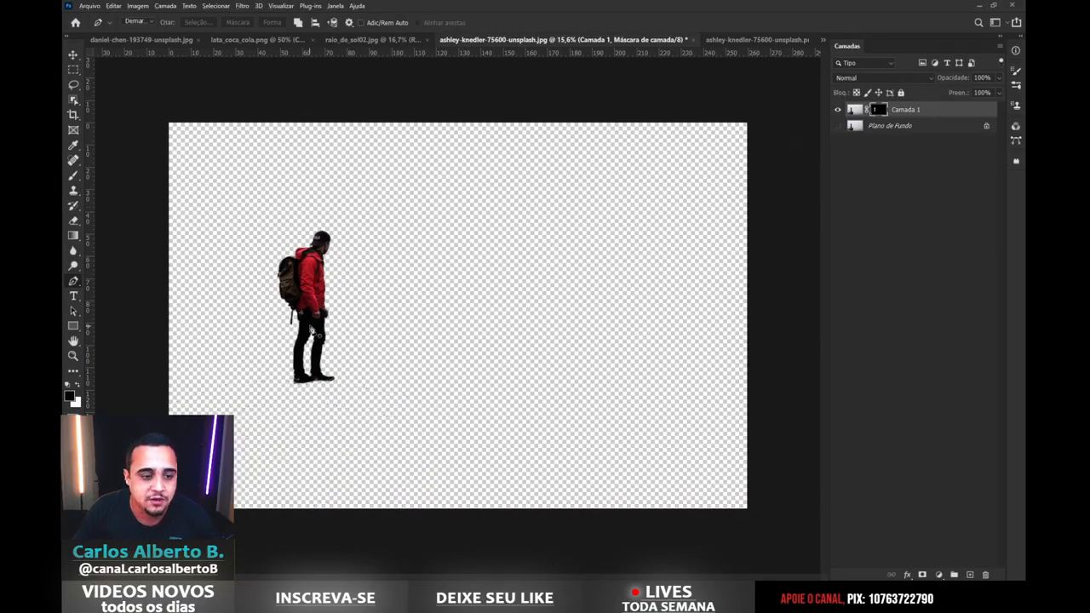
scroll(272, 357, "up", 3)
scroll(272, 358, "down", 2)
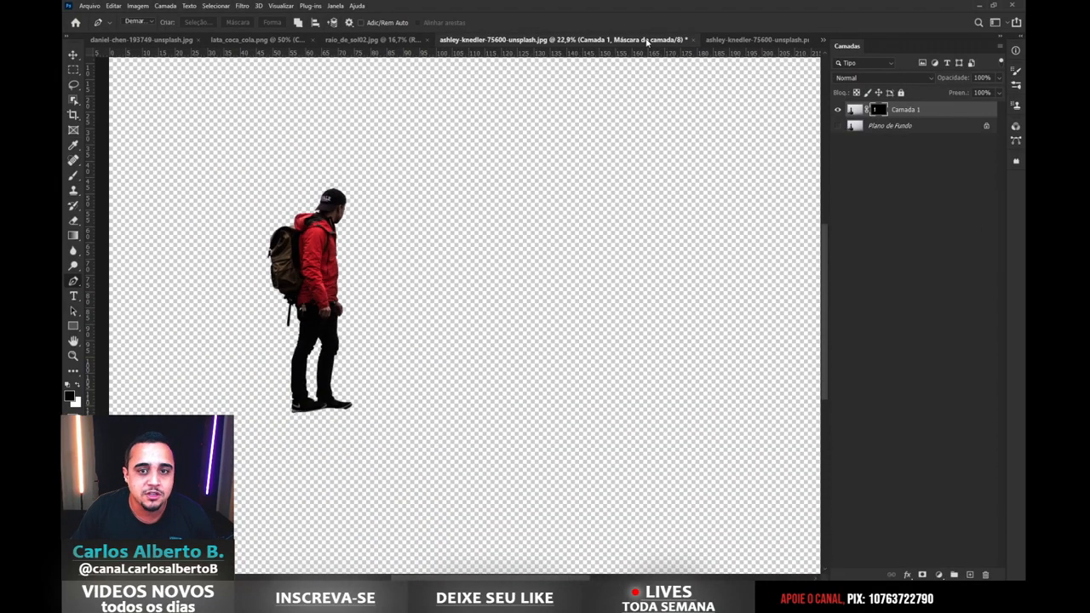
- Close the hiker JPG and copy the cut-out hiker from ashley-knedler-75600-unsplash.png into the trail landscape
left_click(693, 40)
left_click(543, 215)
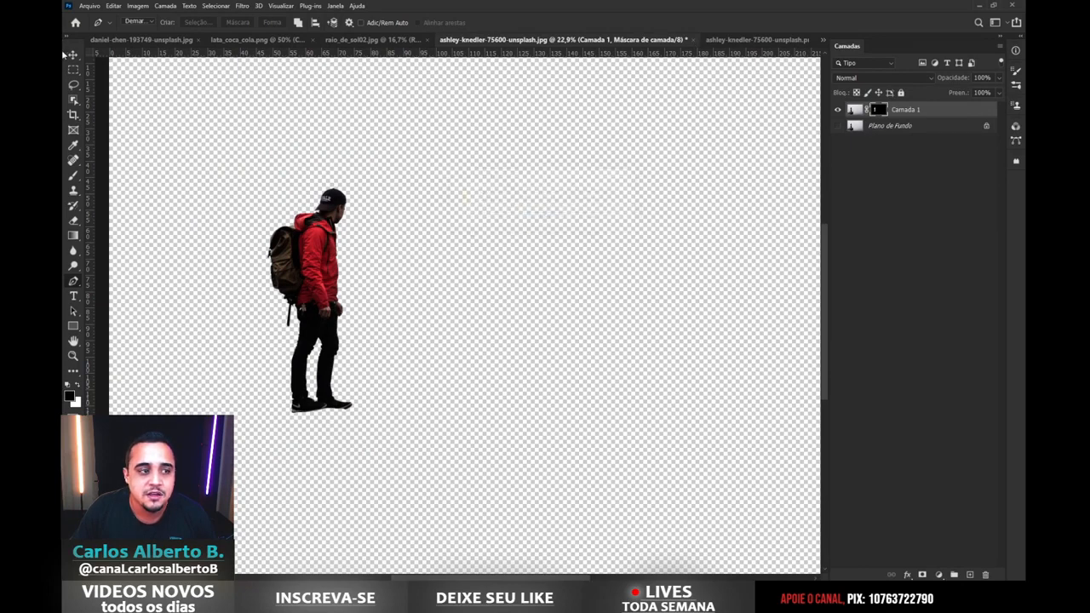
left_click_drag(482, 276, 642, 183)
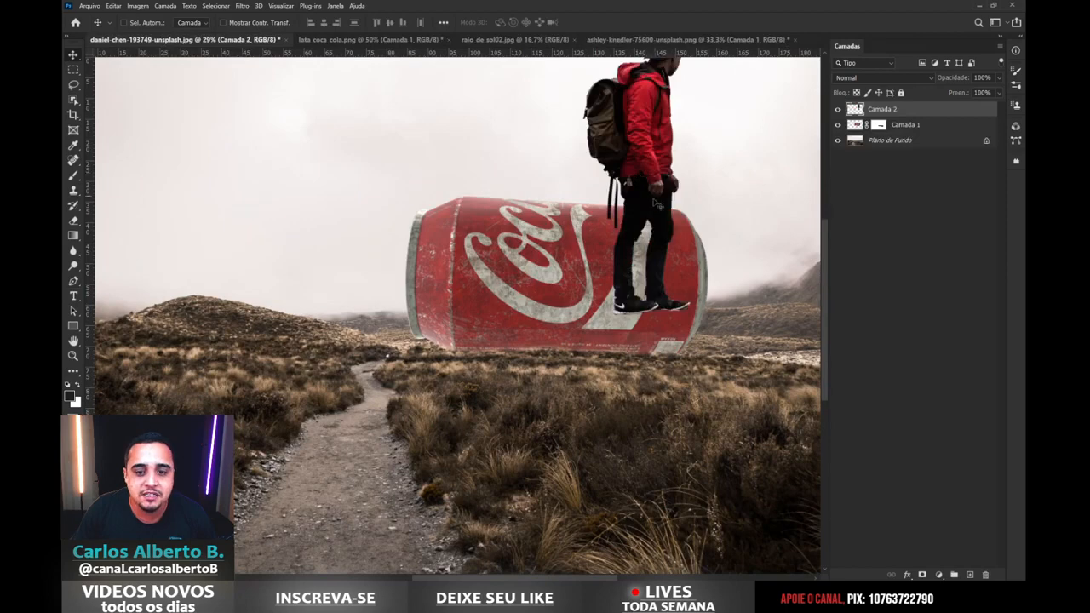
- Show the transform controls and scale the hiker proportionally to about 25% above the giant can
left_click(260, 23)
left_click_drag(688, 314, 653, 219)
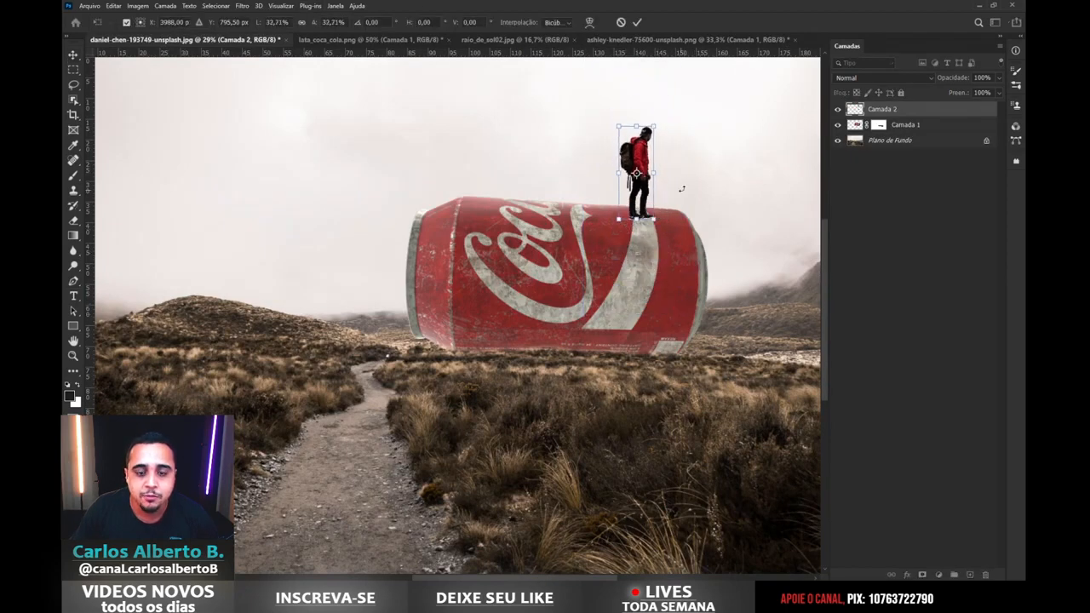
scroll(678, 199, "up", 3)
left_click_drag(592, 234, 590, 209)
left_click_drag(636, 247, 627, 218)
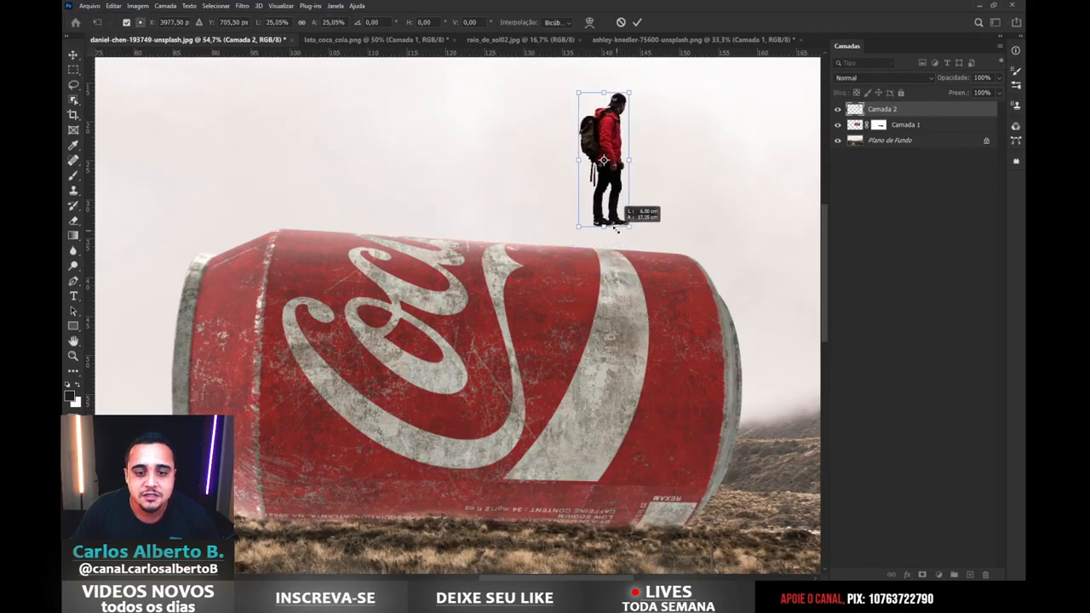
- Position the hiker standing on the can's upper edge above the white stripe, apply the transform, and hide the transform controls
left_click_drag(606, 165, 612, 193)
key("Up")
key("Up")
key("Right")
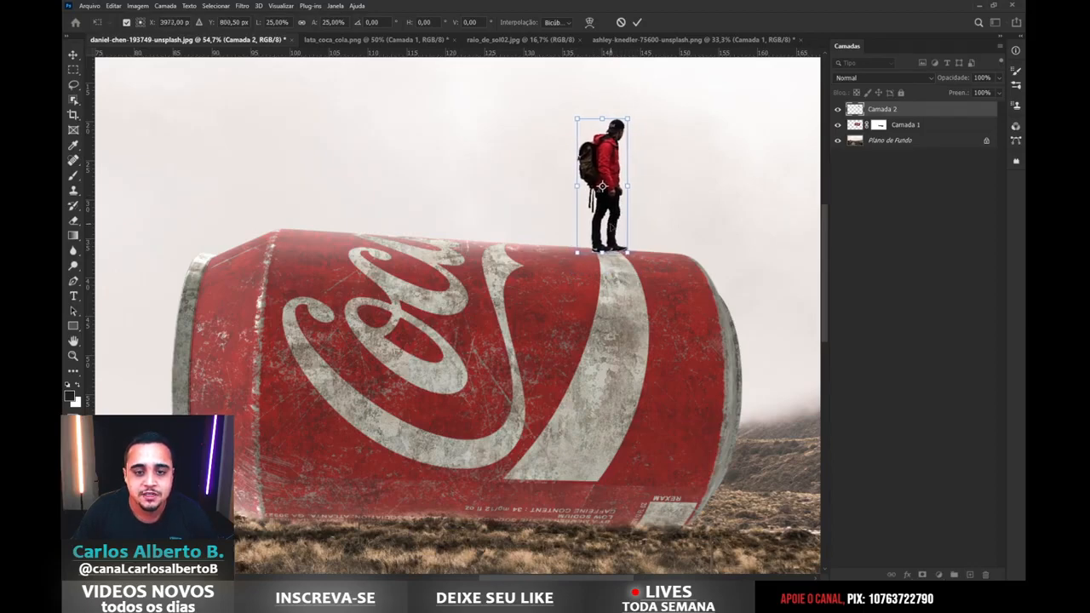
key("Return")
scroll(594, 302, "down", 2)
scroll(594, 302, "down", 3)
scroll(594, 302, "up", 2)
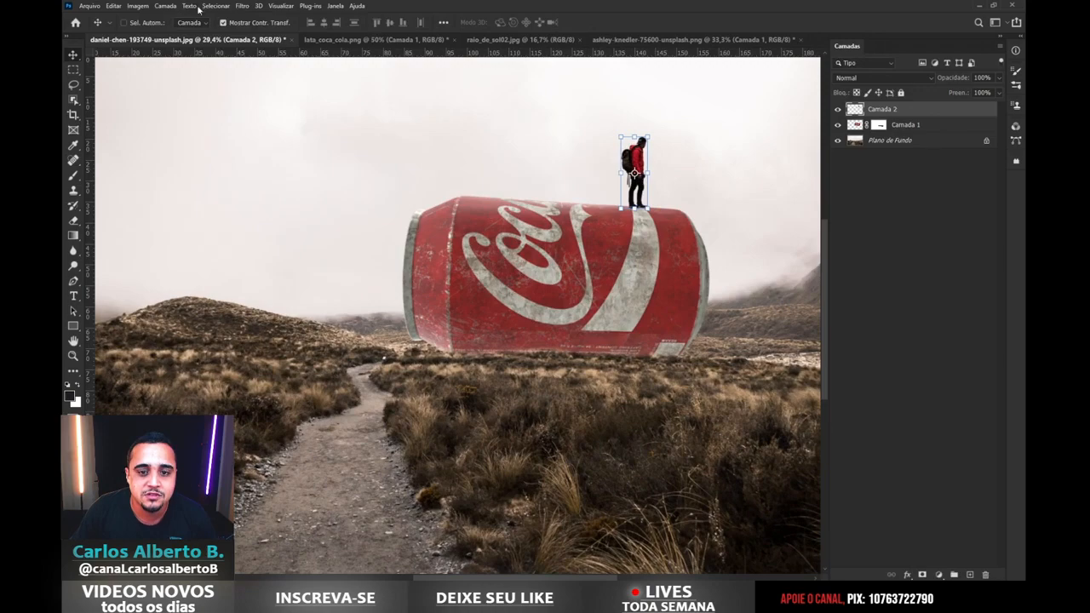
scroll(634, 171, "up", 2)
scroll(632, 170, "down", 3)
- Add a layer mask to the hiker's layer and paint black at 10% flow with a soft size 25 brush under the shoes
scroll(693, 170, "up", 5)
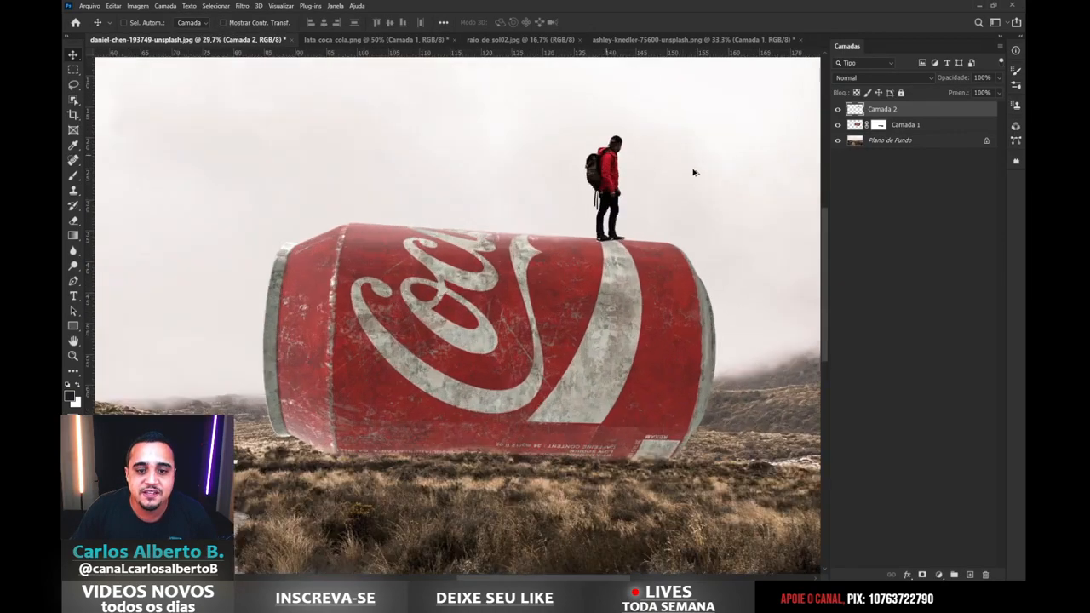
scroll(649, 228, "up", 2)
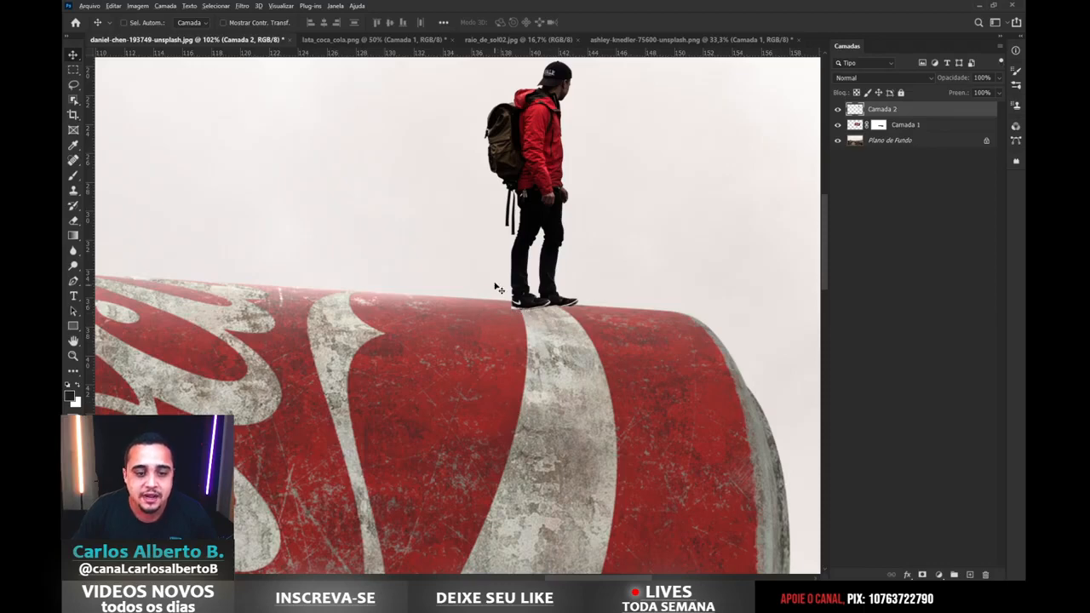
scroll(498, 289, "down", 3)
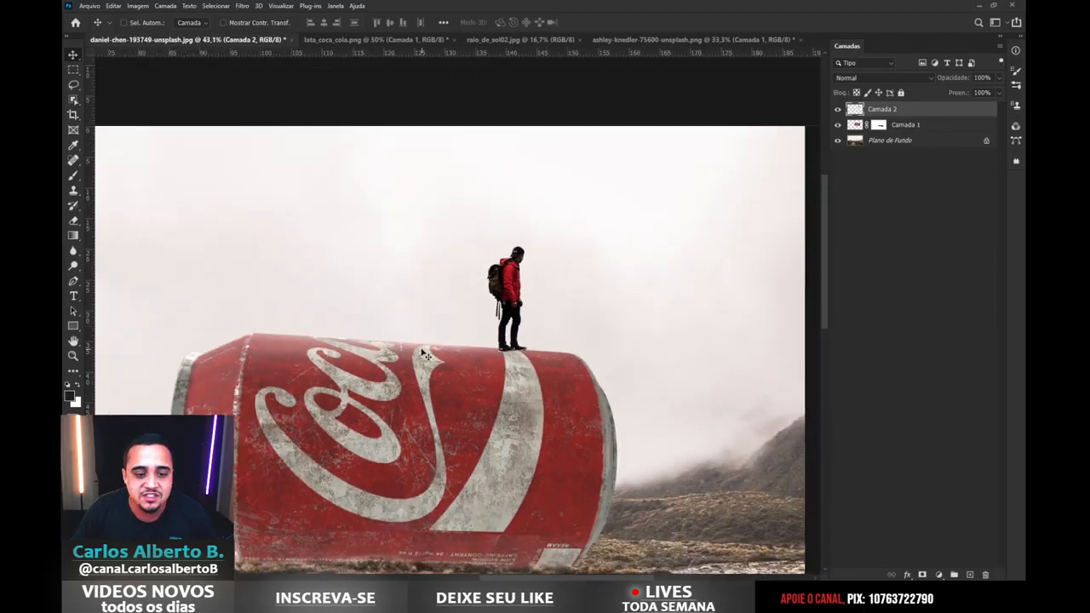
scroll(498, 364, "up", 1)
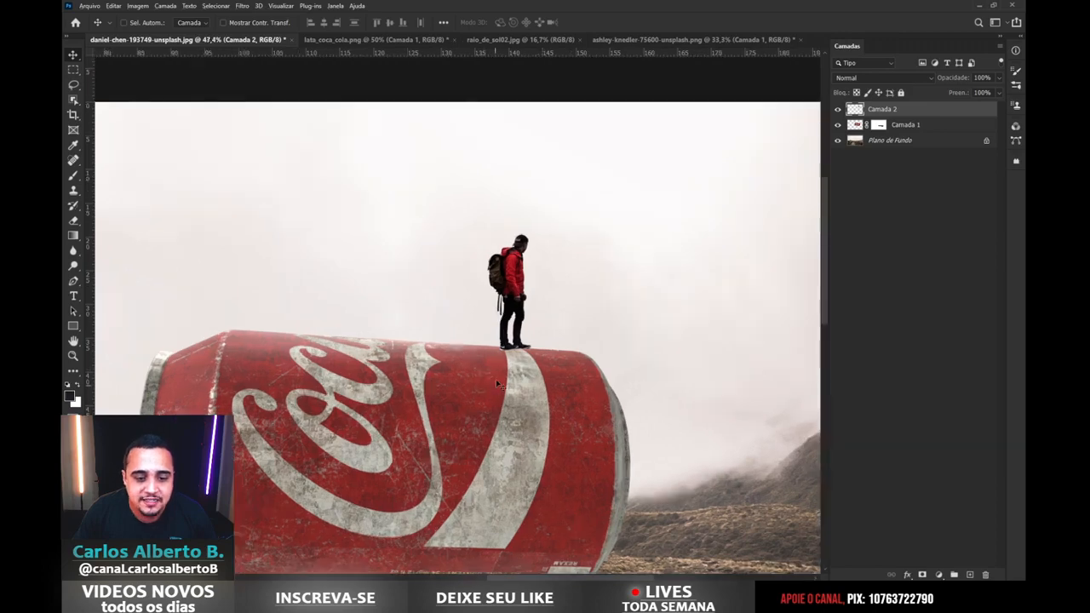
scroll(492, 393, "up", 3)
left_click(922, 575)
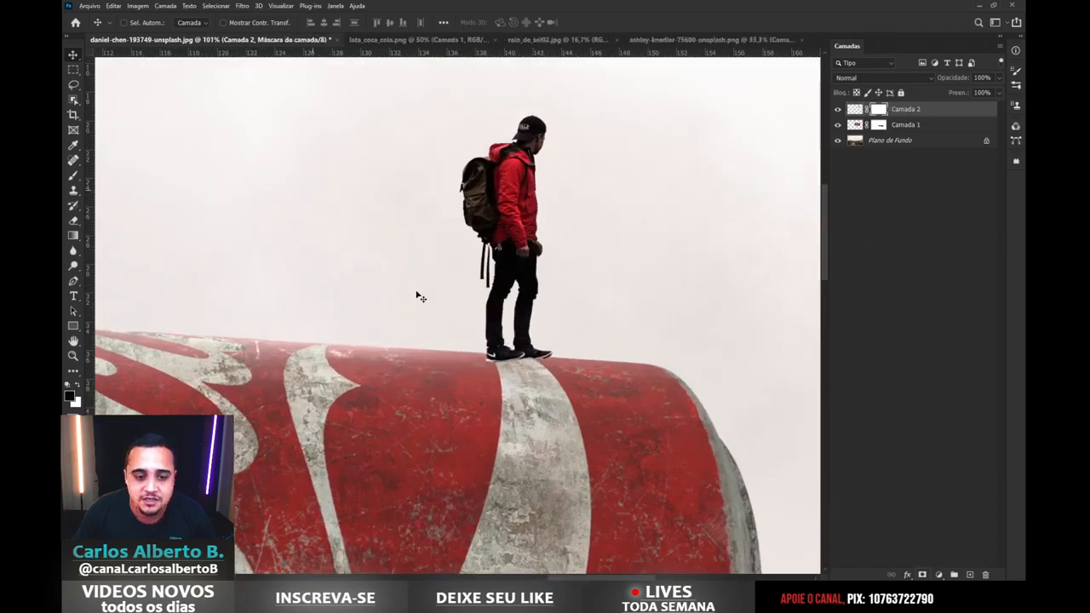
scroll(404, 273, "up", 3)
left_click(73, 175)
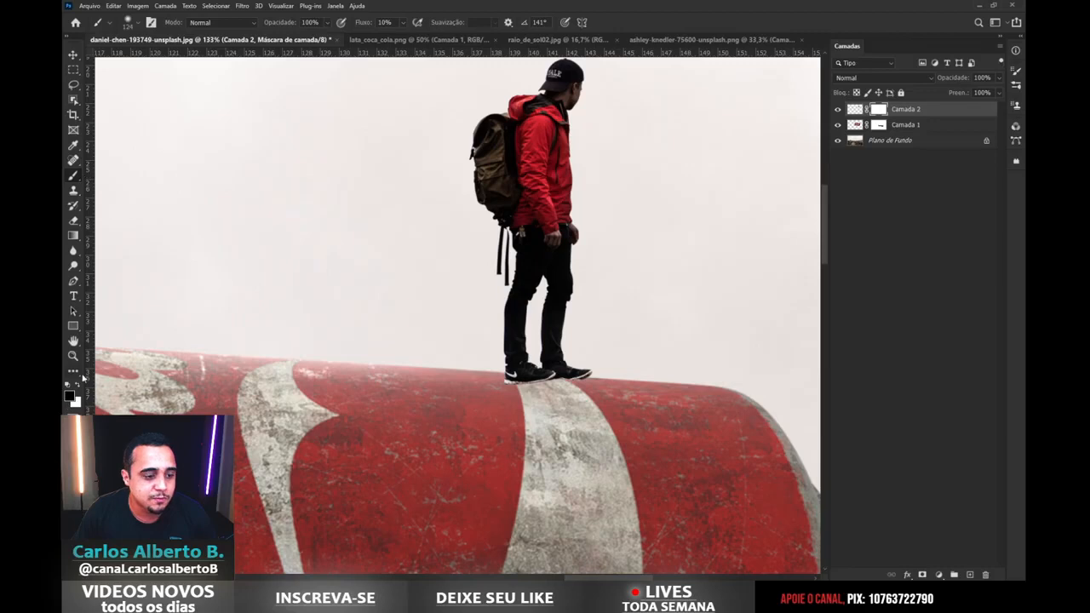
mouse_move(567, 342)
left_mouse_down()
mouse_move(537, 348)
mouse_move(525, 380)
mouse_move(584, 385)
left_mouse_up()
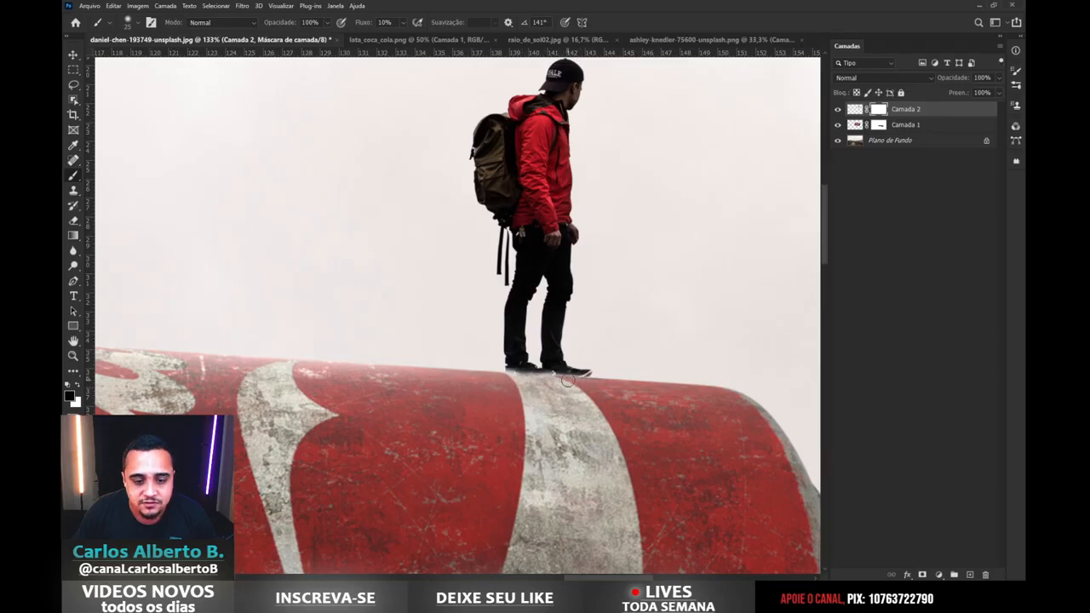
- Refine the hiker's mask with a tiny brush at 10% flow, painting white along the shoes to restore their lower edges
scroll(541, 375, "up", 4)
left_click_drag(550, 368, 549, 368)
key("x")
scroll(490, 335, "up", 2)
mouse_move(494, 342)
left_mouse_down()
mouse_move(397, 384)
mouse_move(531, 390)
mouse_move(396, 389)
mouse_move(400, 380)
left_mouse_up()
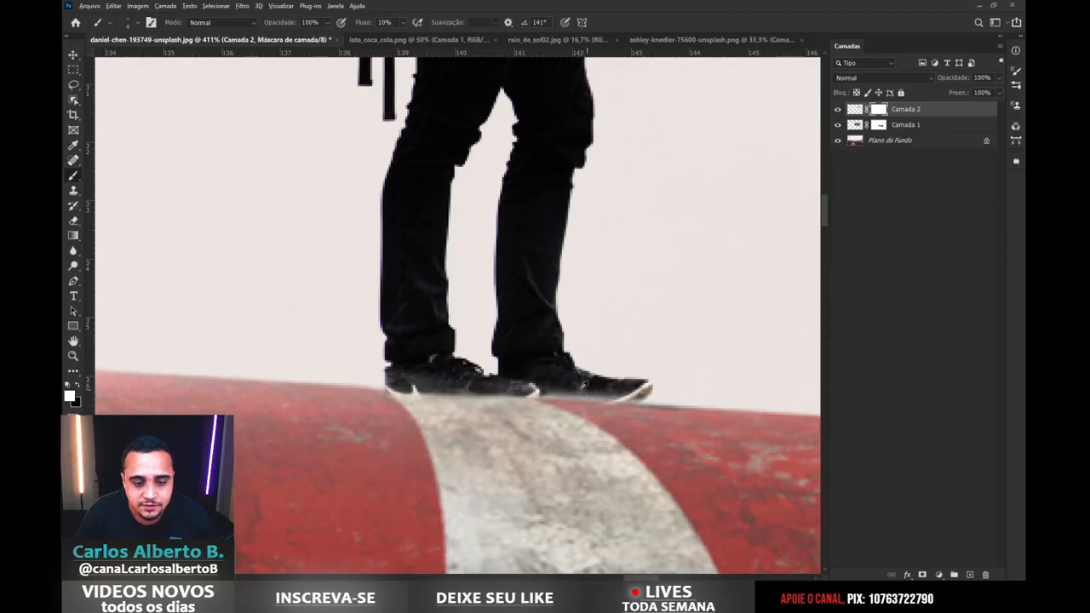
mouse_move(568, 389)
left_mouse_down()
mouse_move(545, 393)
mouse_move(617, 398)
mouse_move(471, 391)
left_mouse_up()
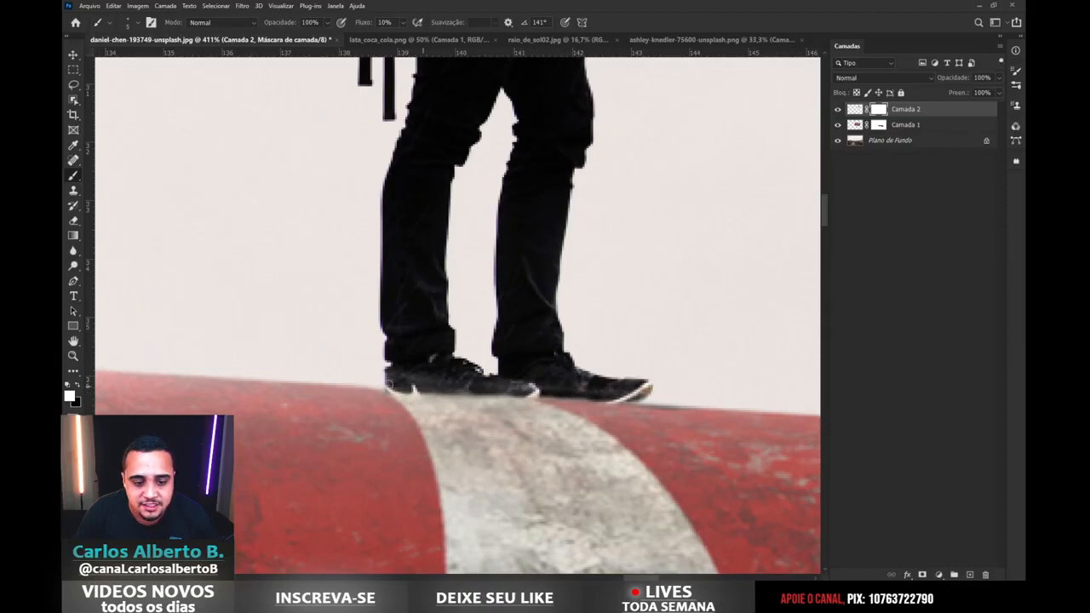
key("x")
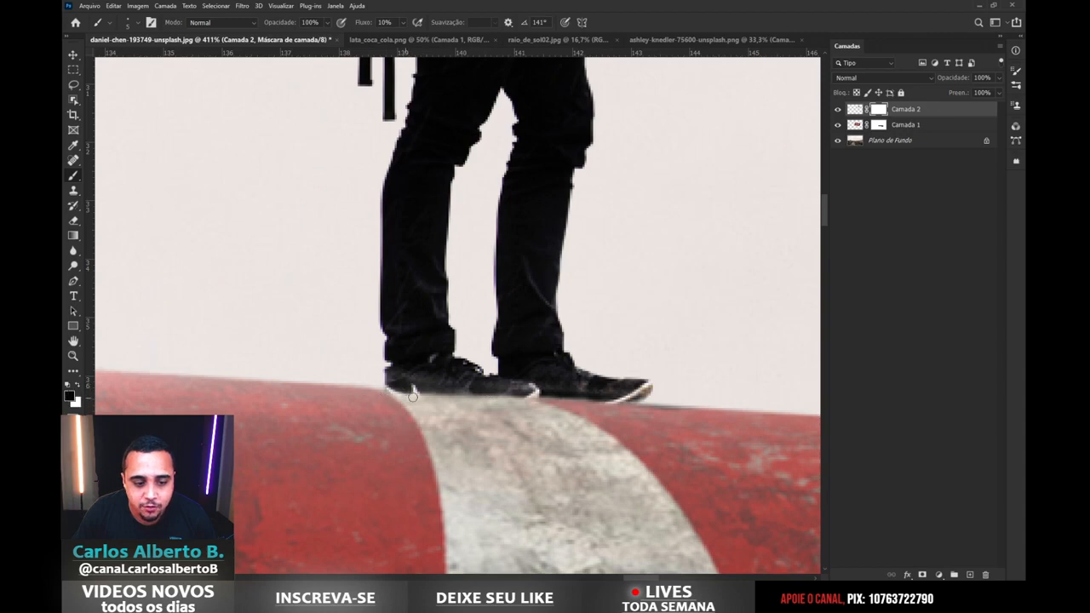
scroll(556, 393, "down", 4)
scroll(570, 380, "down", 3)
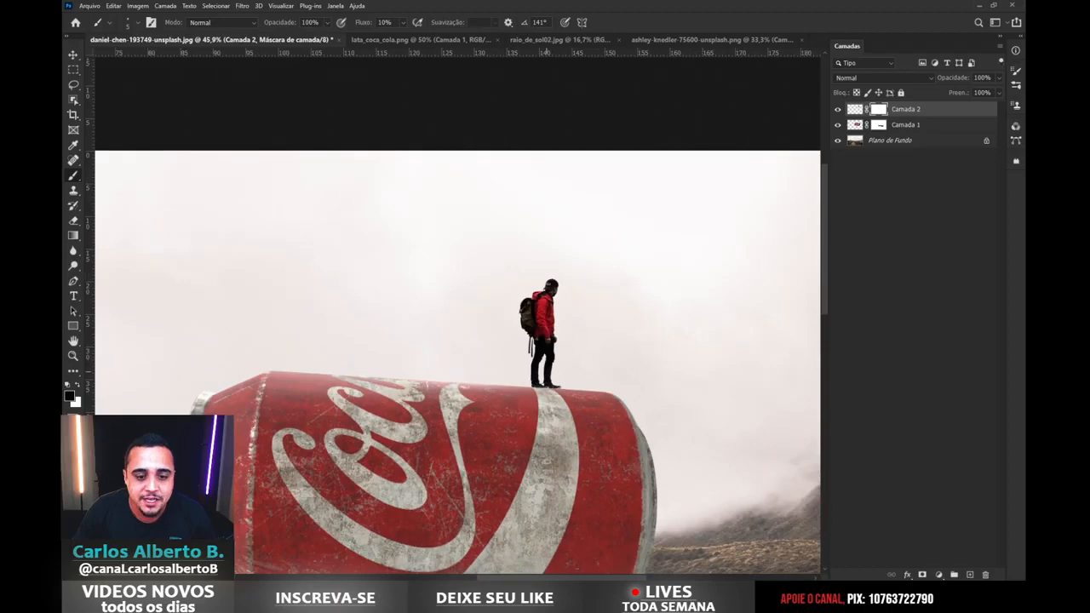
- Duplicate the background landscape layer beneath the can and hiker layers
scroll(545, 340, "down", 4)
scroll(693, 119, "up", 1)
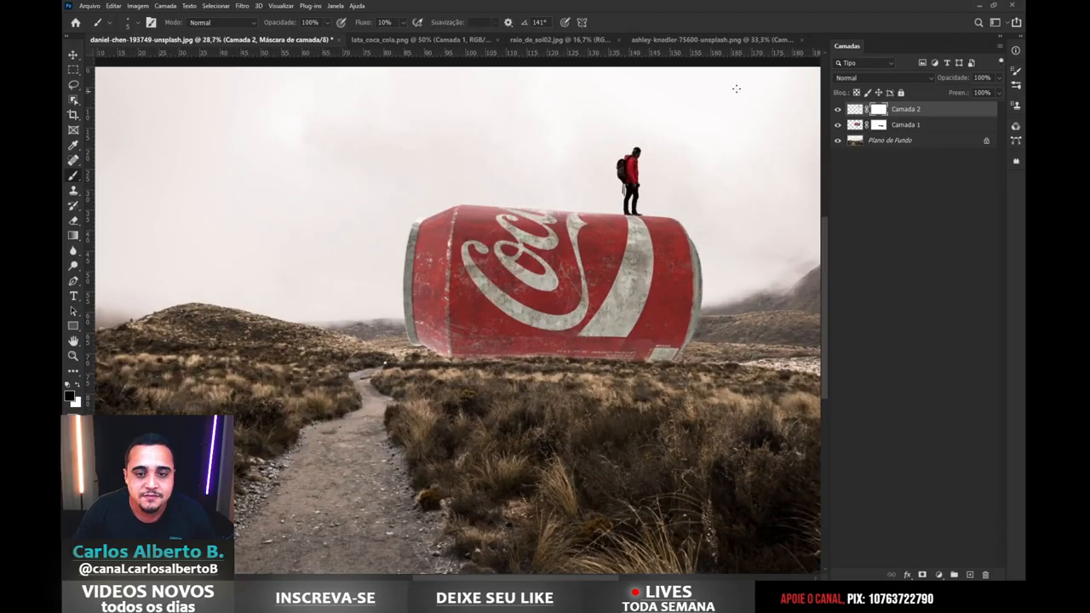
scroll(645, 228, "down", 2)
scroll(642, 179, "up", 1)
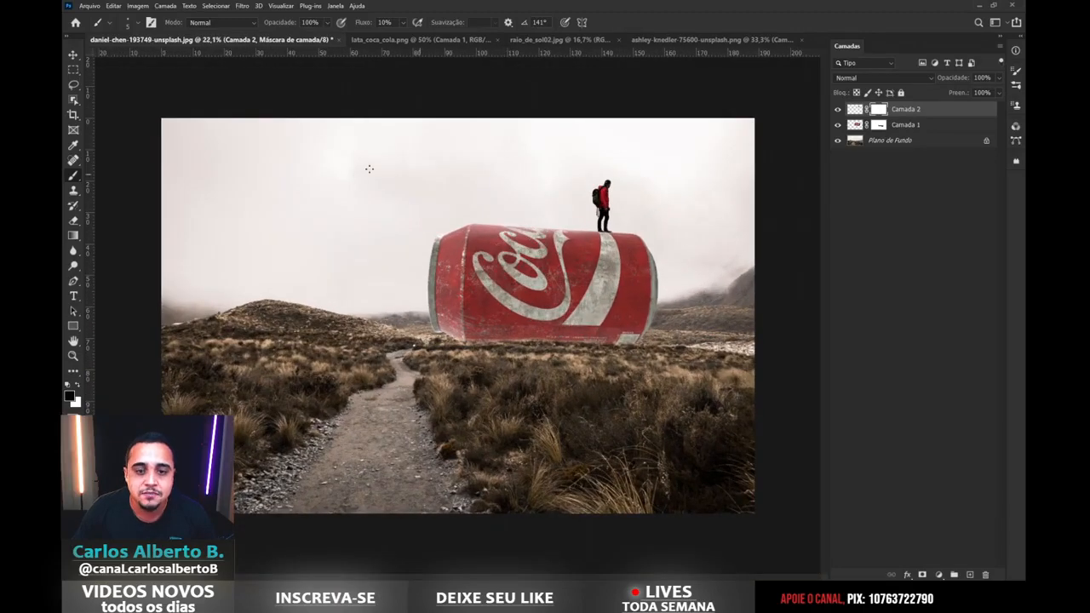
left_click(73, 55)
left_click(904, 140)
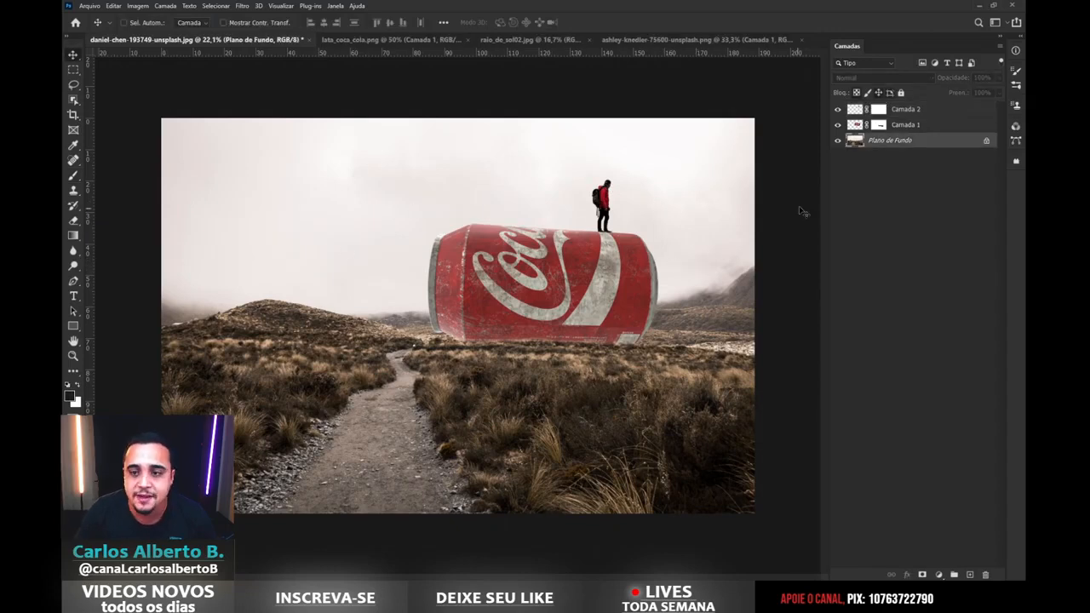
key("ctrl+j")
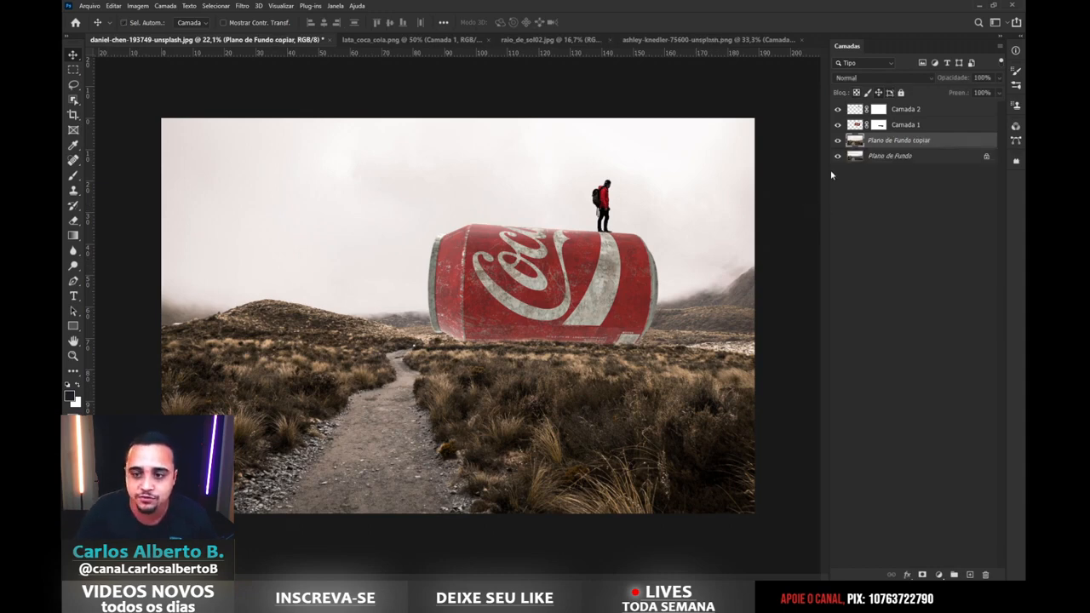
- Start Sky Replacement on the duplicated background, try the small-clouds sky, and choose the dramatic orange sunset sky
left_click(114, 7)
left_click(170, 264)
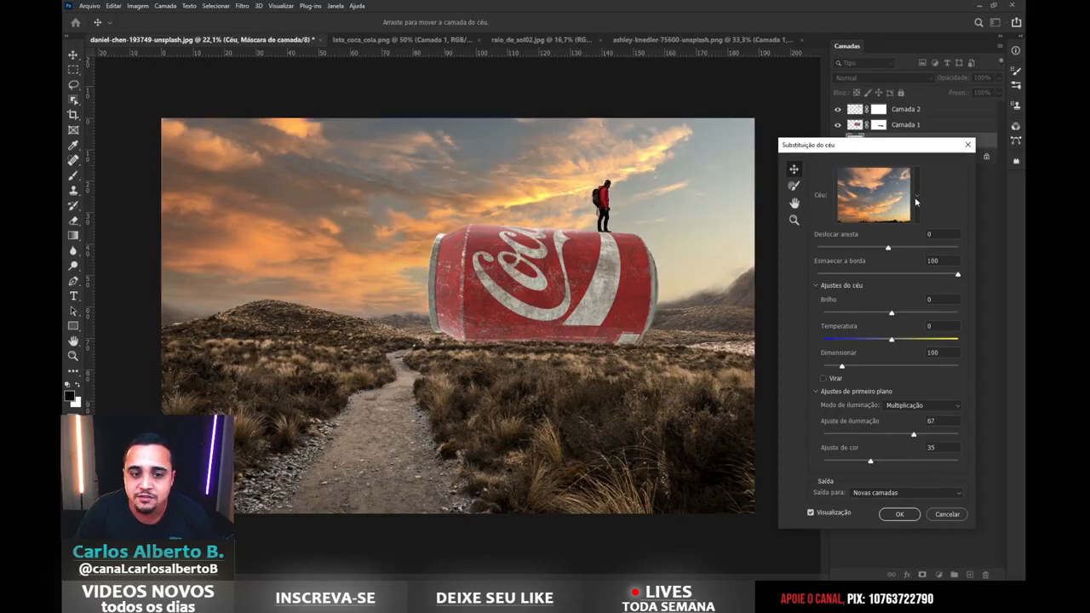
left_click(916, 201)
left_click_drag(929, 285, 939, 402)
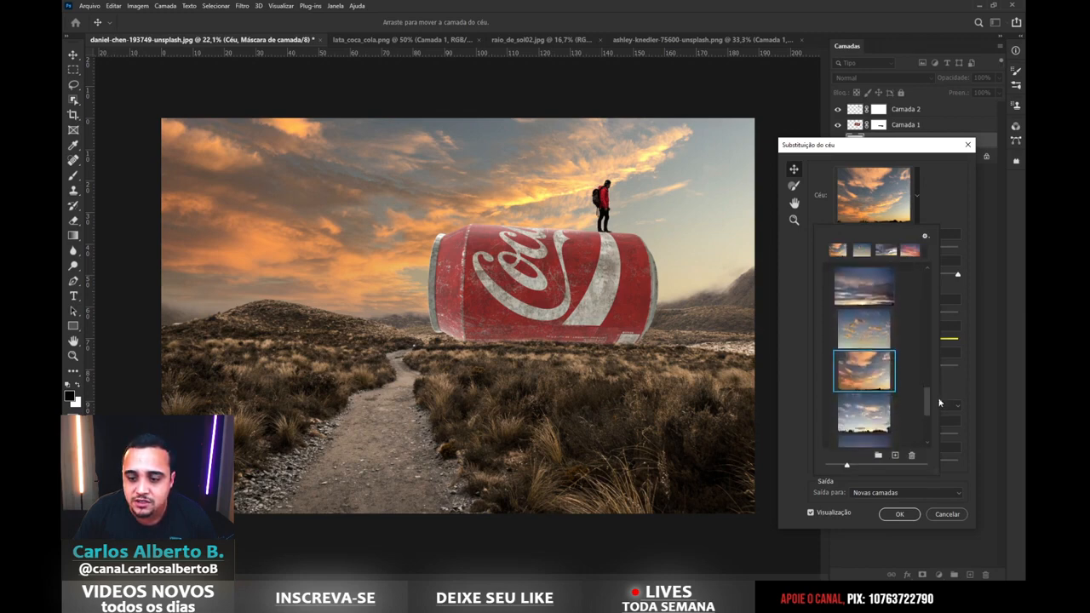
scroll(868, 386, "down", 1)
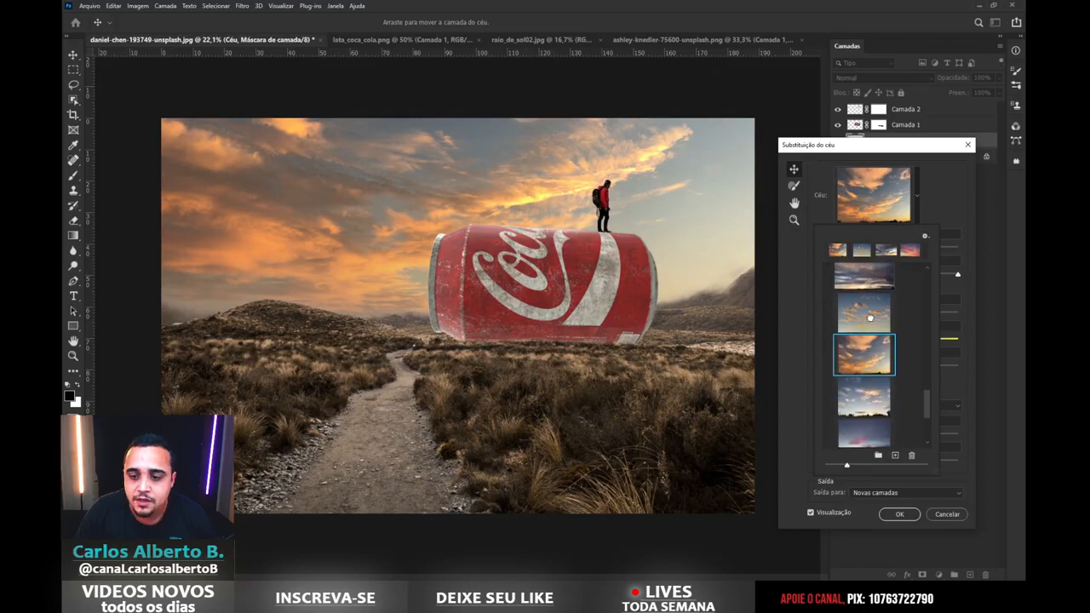
left_click(871, 323)
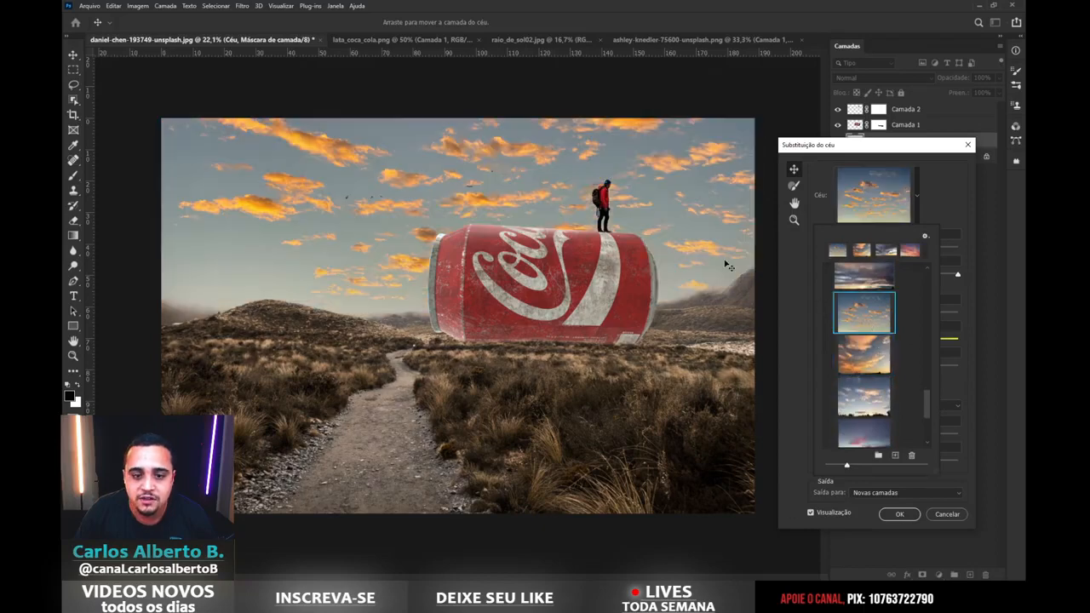
left_click(860, 353)
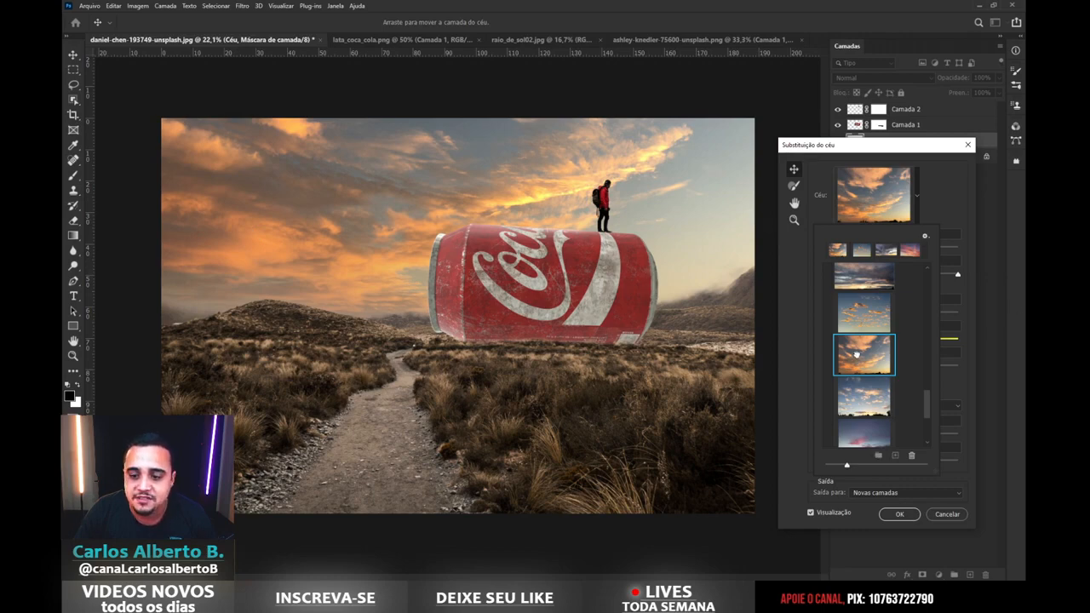
left_click(949, 202)
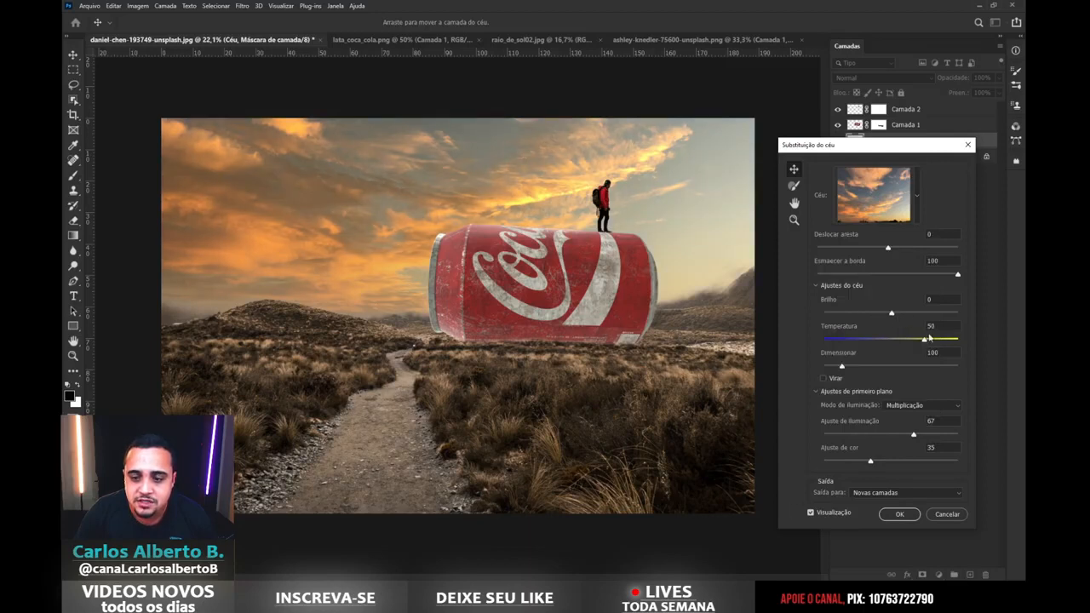
- Set the sky's temperature to 0 and brightness to 19, the foreground color adjustment to 58, and apply the replacement to new layers
left_click_drag(900, 345, 884, 343)
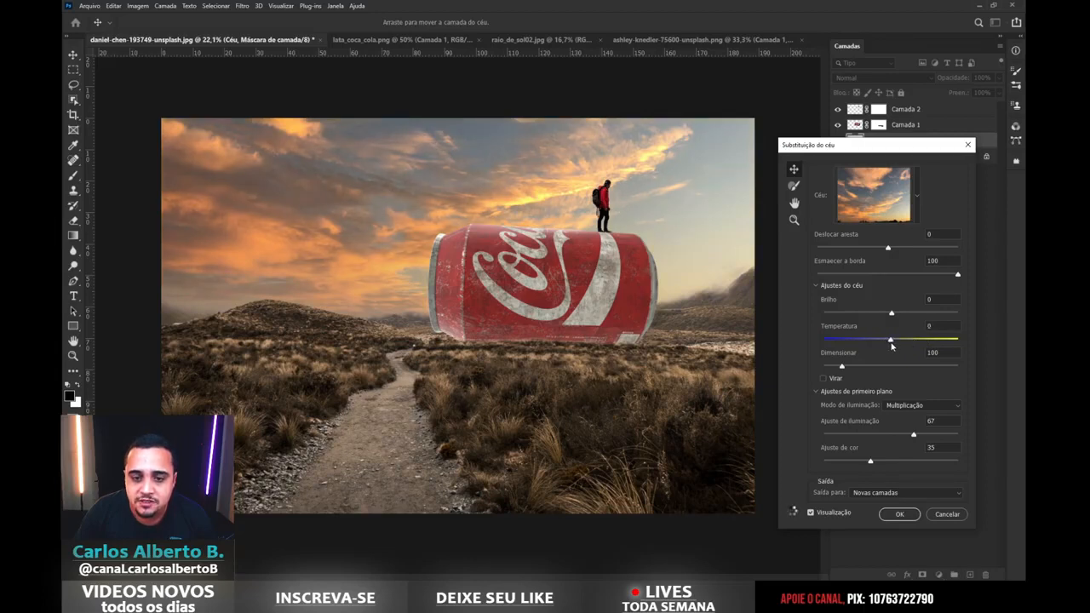
left_click_drag(895, 315, 903, 317)
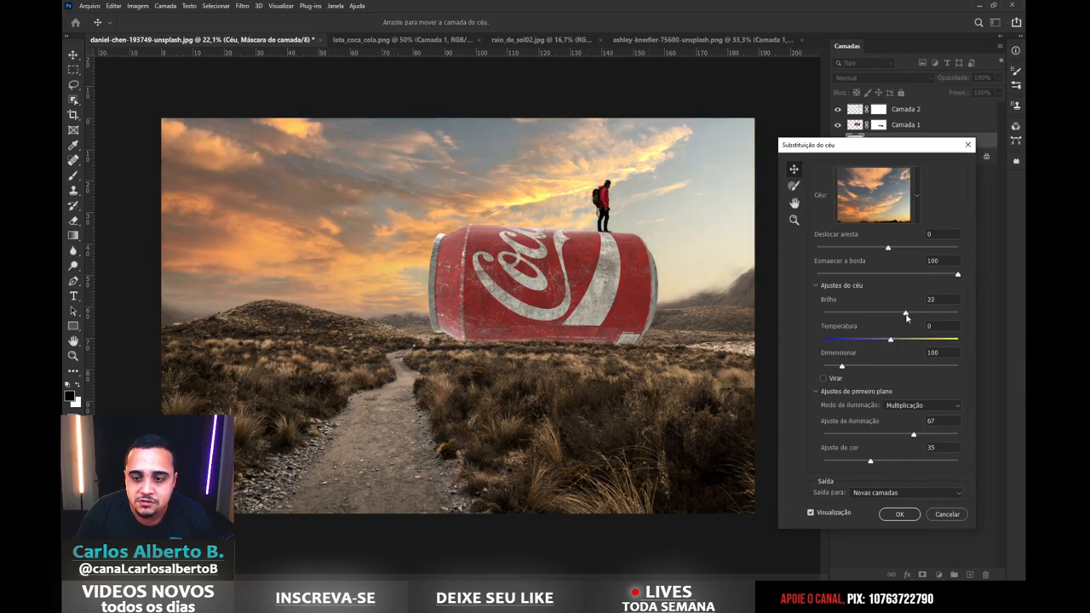
left_click_drag(904, 317, 904, 316)
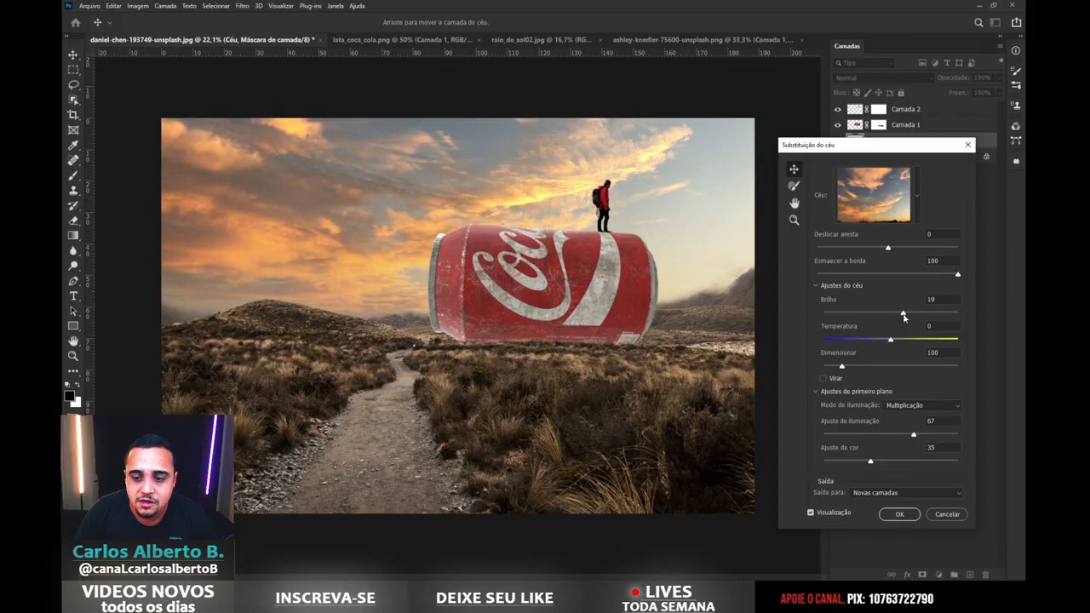
left_click_drag(871, 465, 896, 465)
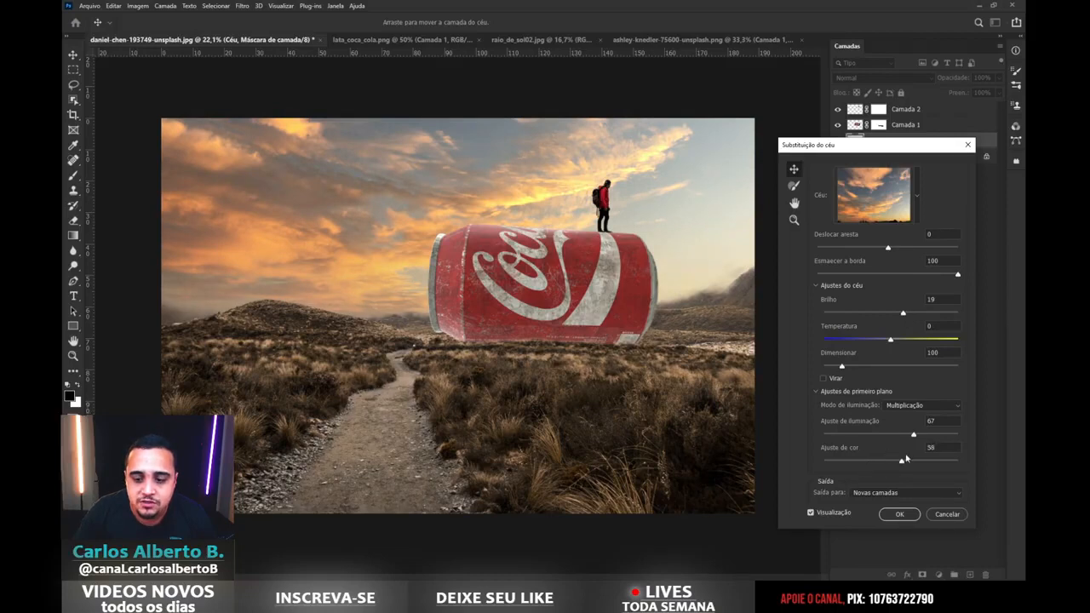
left_click(899, 514)
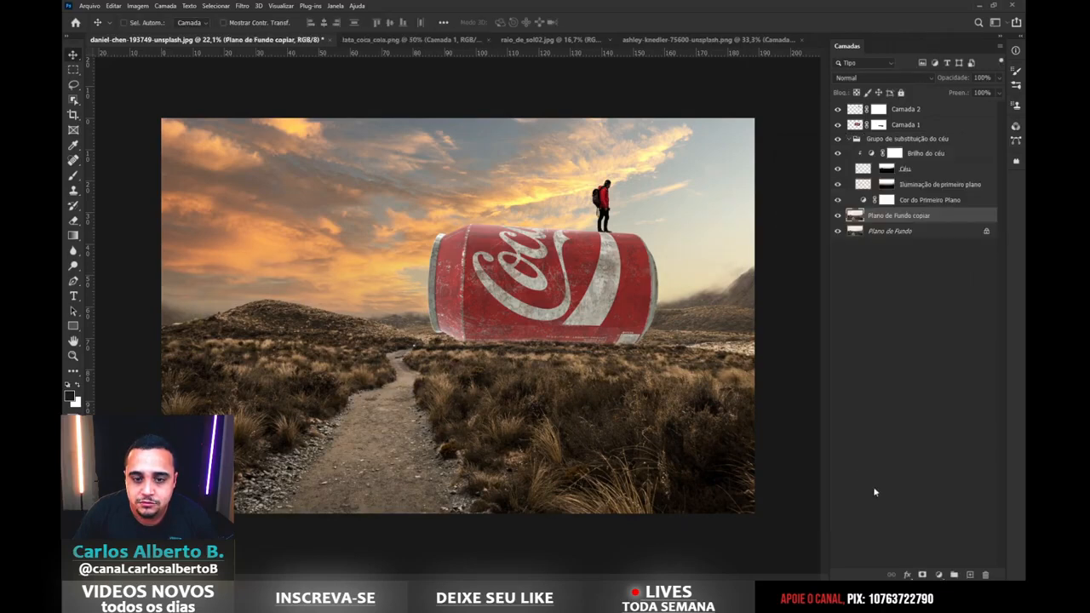
- Collapse the sky replacement group and toggle the visibility of the background copy and the group to compare the result
left_click(851, 140)
left_click(837, 153)
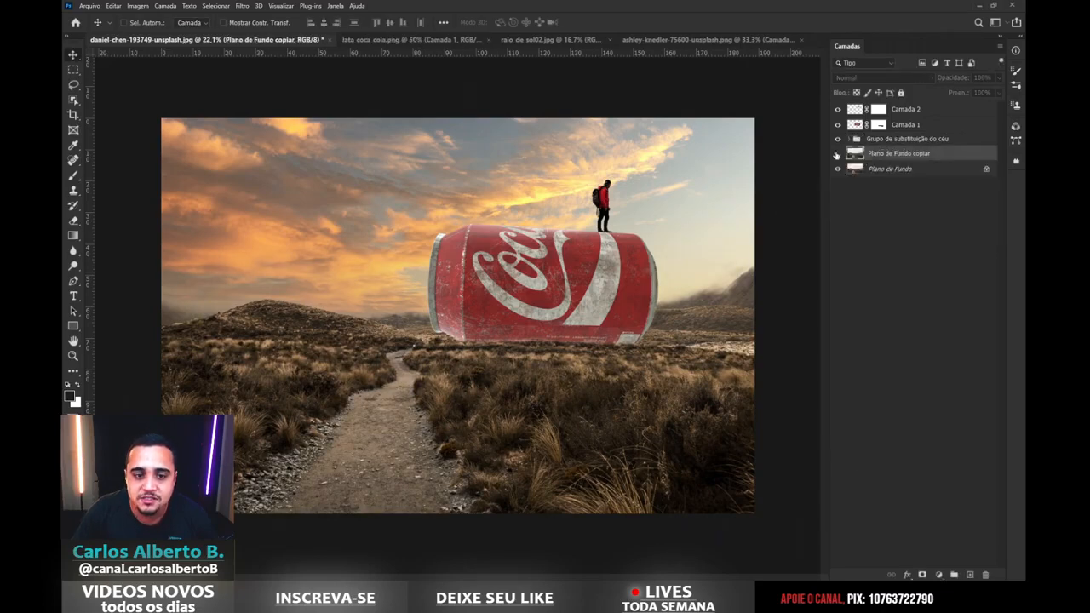
left_click(836, 153)
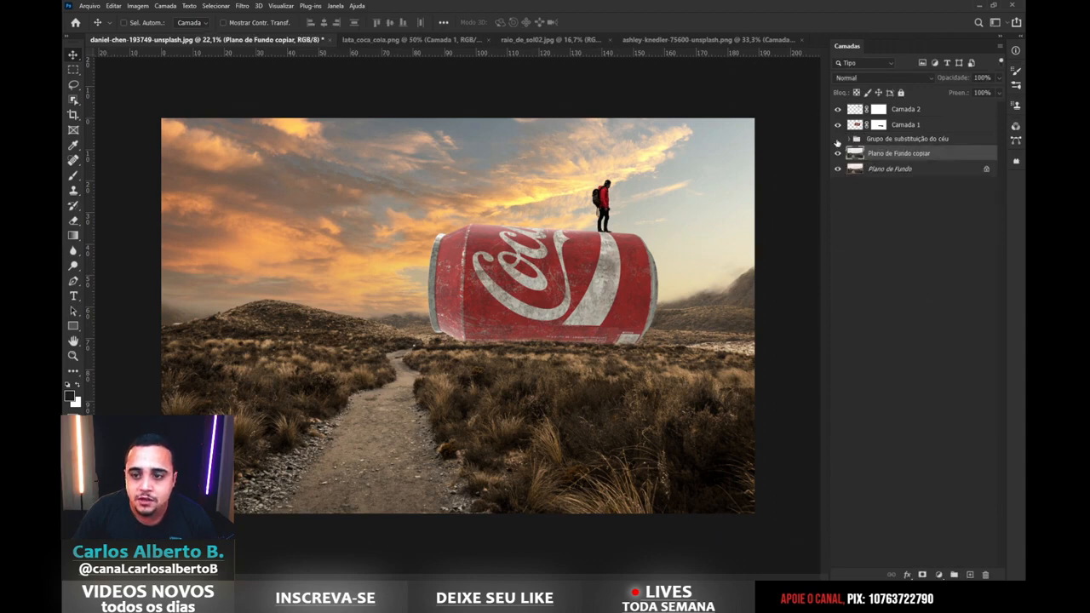
left_click(837, 139)
left_click(837, 141)
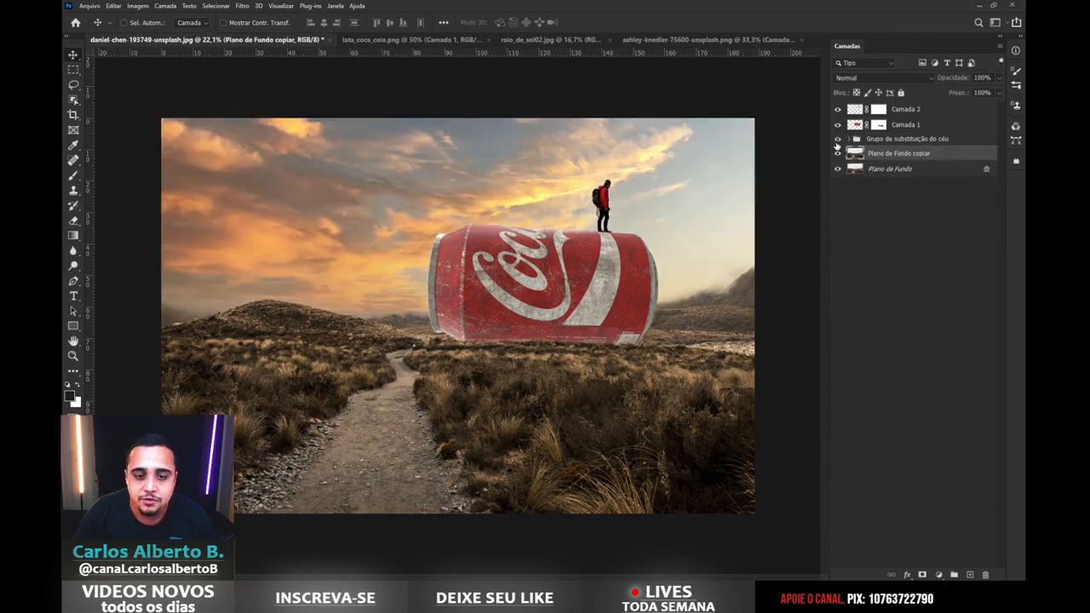
- Close the lata_coca_cola.png and hiker cutout documents without saving their changes
left_click(393, 41)
left_click(465, 40)
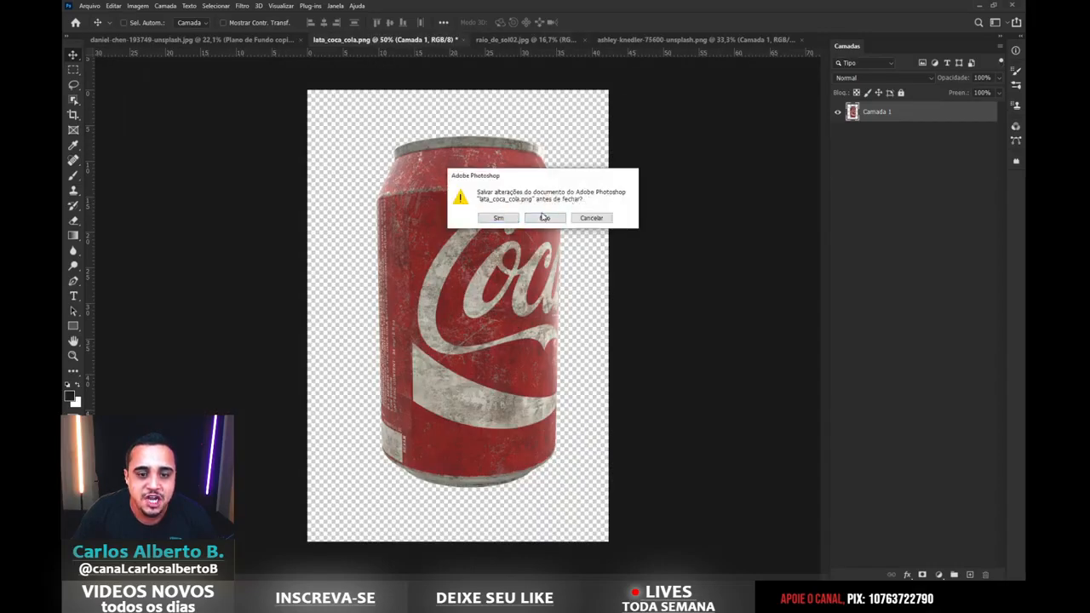
left_click(537, 218)
left_click(414, 41)
left_click(477, 41)
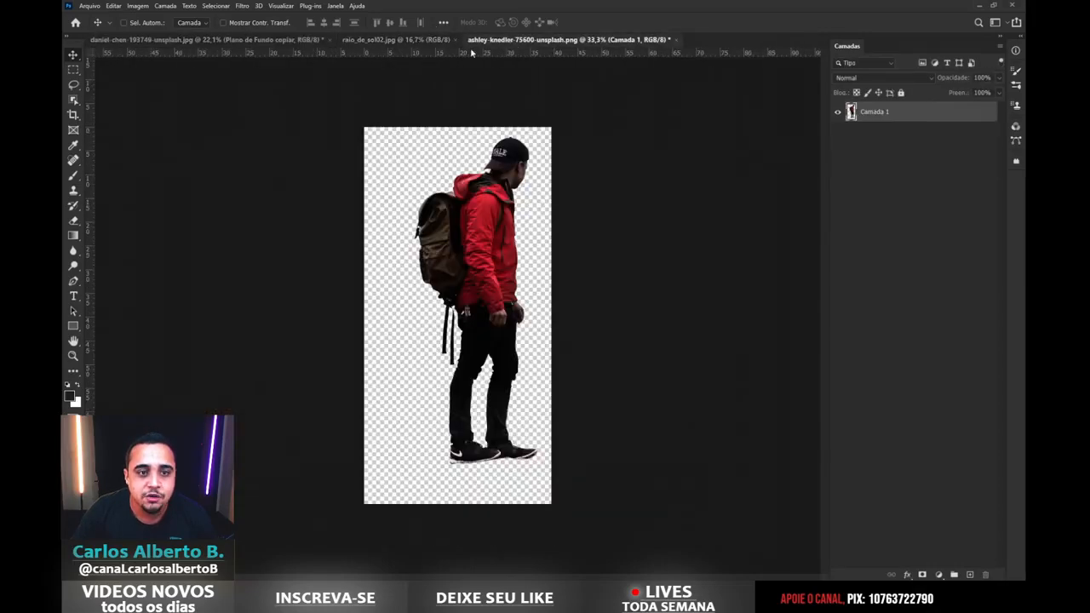
left_click(676, 40)
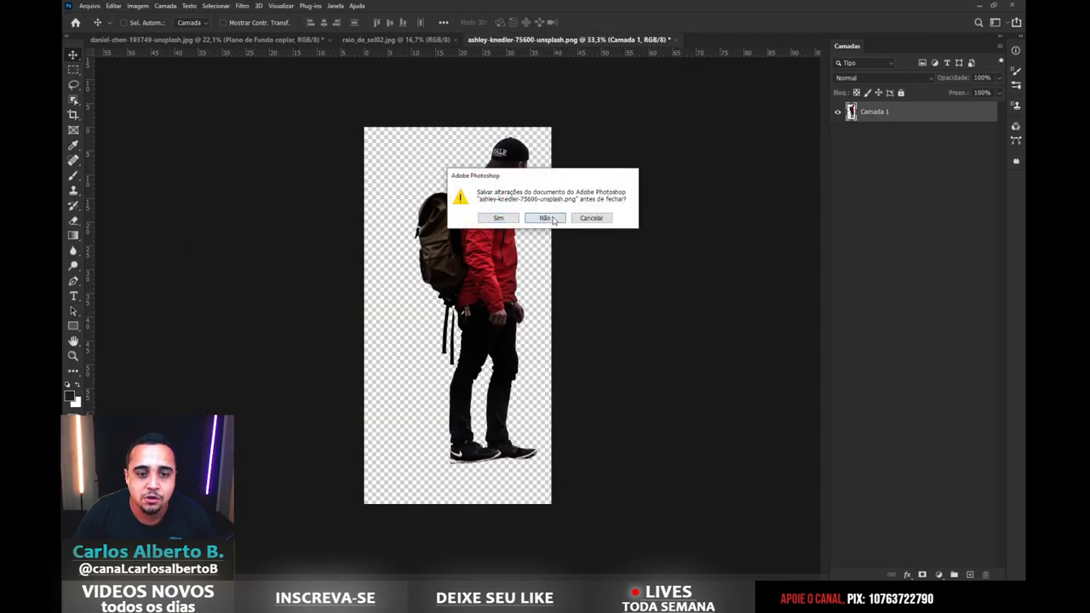
left_click(537, 217)
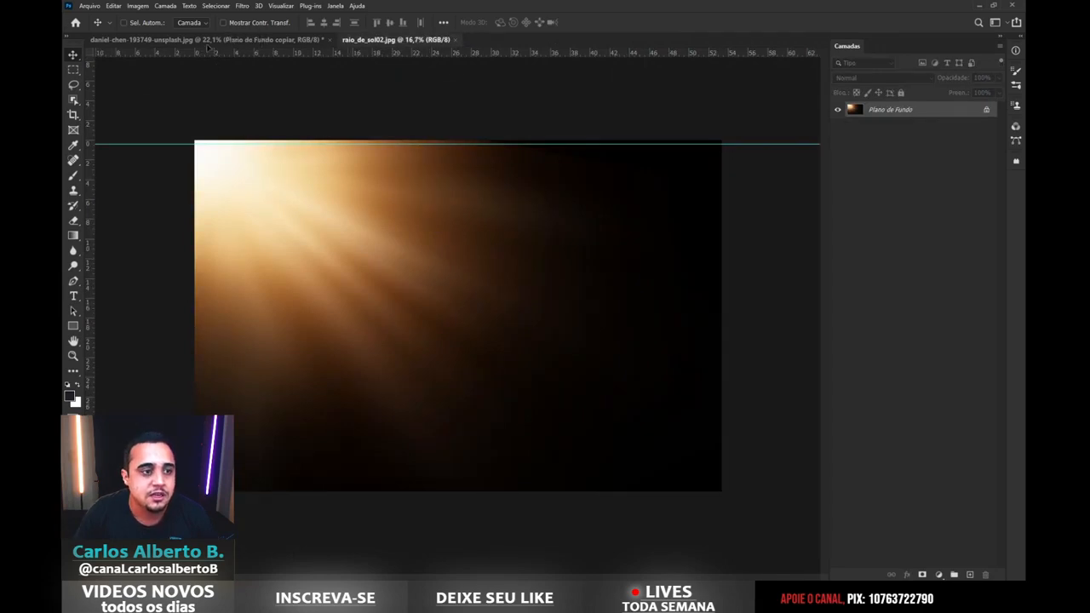
- Bring the sun-ray image into the landscape composite, place its layer above all others, and align it with the canvas's upper-left corner
left_click_drag(205, 44, 541, 206)
left_click_drag(855, 153, 859, 109)
left_click_drag(527, 280, 515, 354)
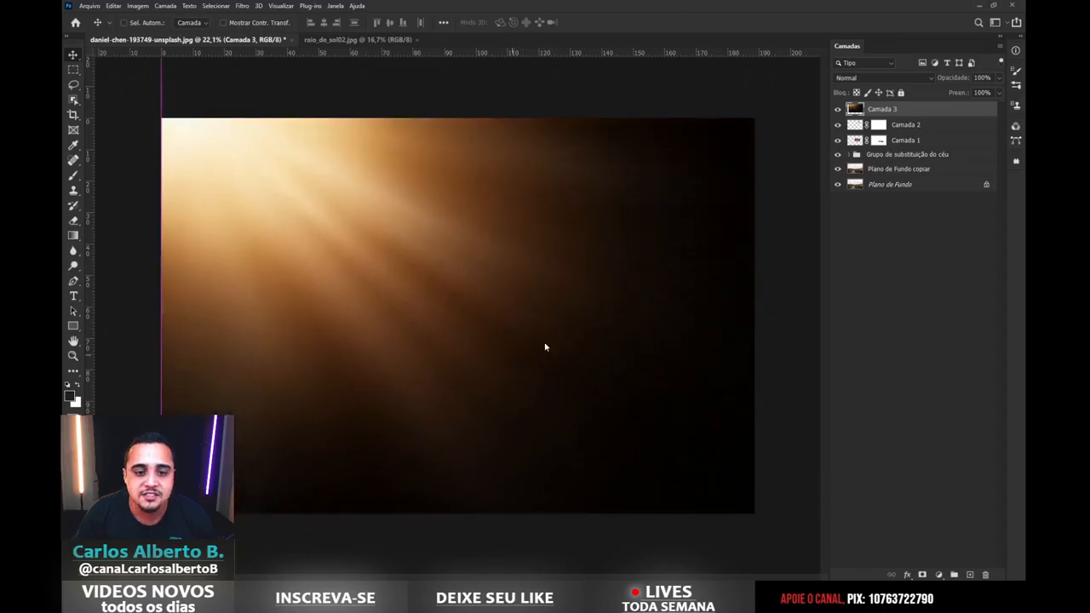
- Set the sun-ray layer's blend mode to Divisão and move the rays toward the can
left_click(864, 78)
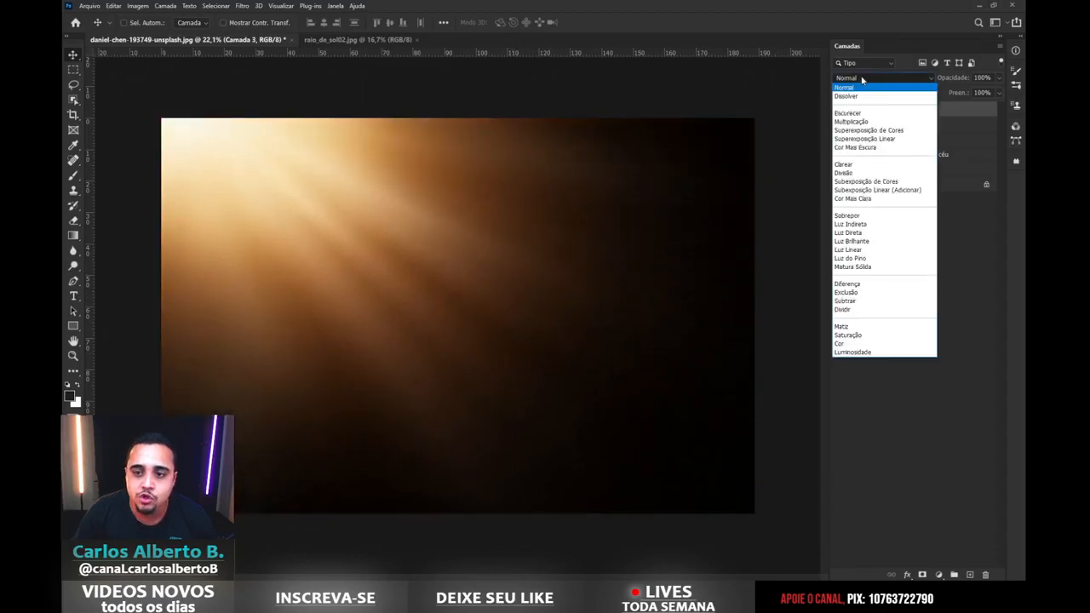
left_click(844, 175)
left_click_drag(372, 217, 474, 233)
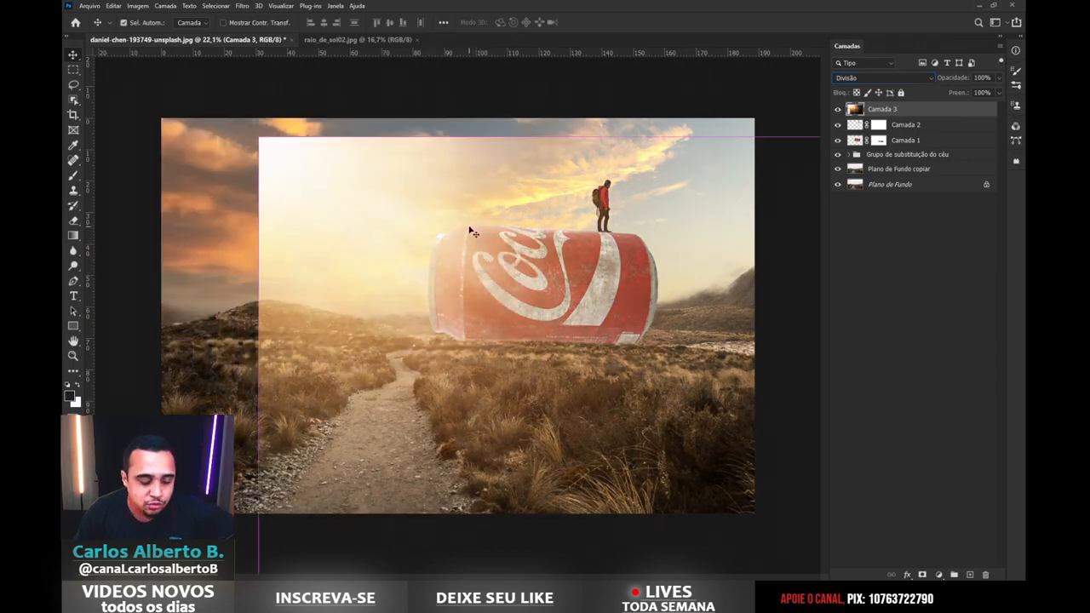
- Flip the sun-ray layer horizontally, position its glow at the landscape's upper-right corner, and compare the image with and without it
key("ctrl+t")
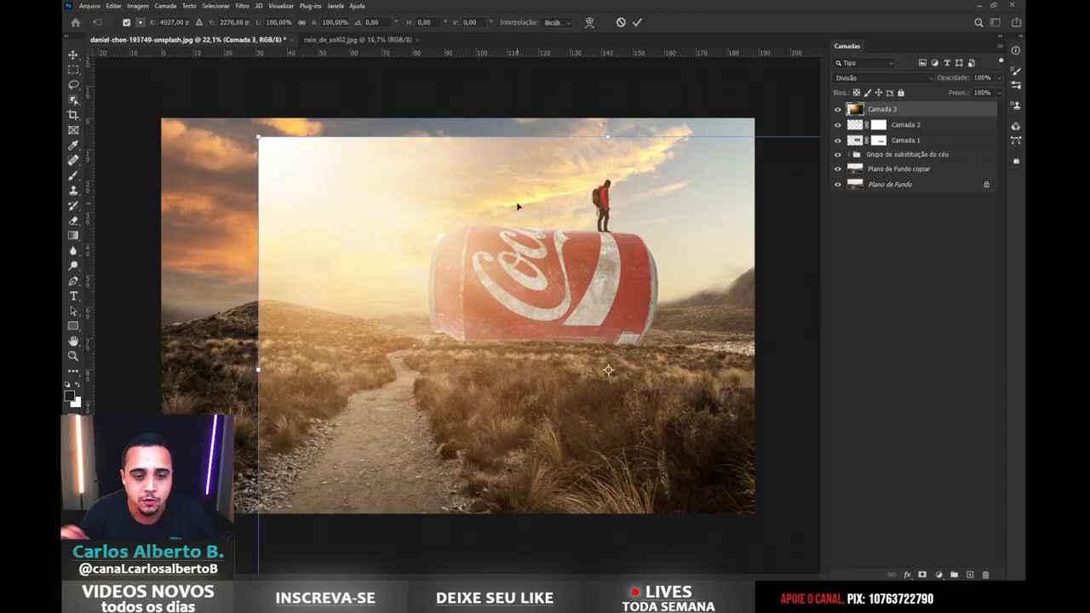
right_click(462, 260)
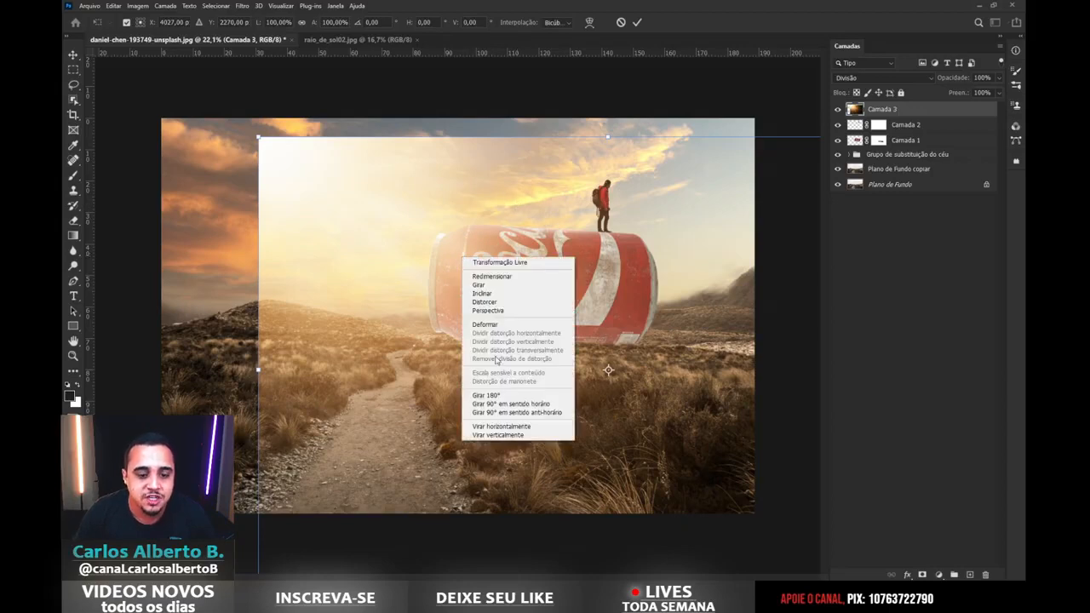
left_click(486, 428)
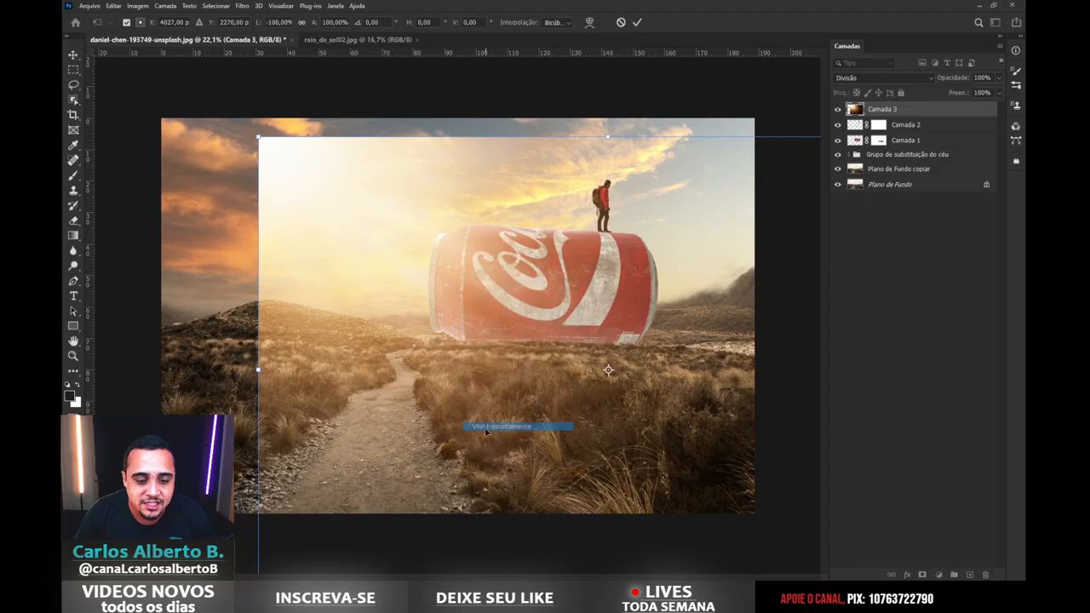
left_click_drag(683, 299, 719, 294)
key("Return")
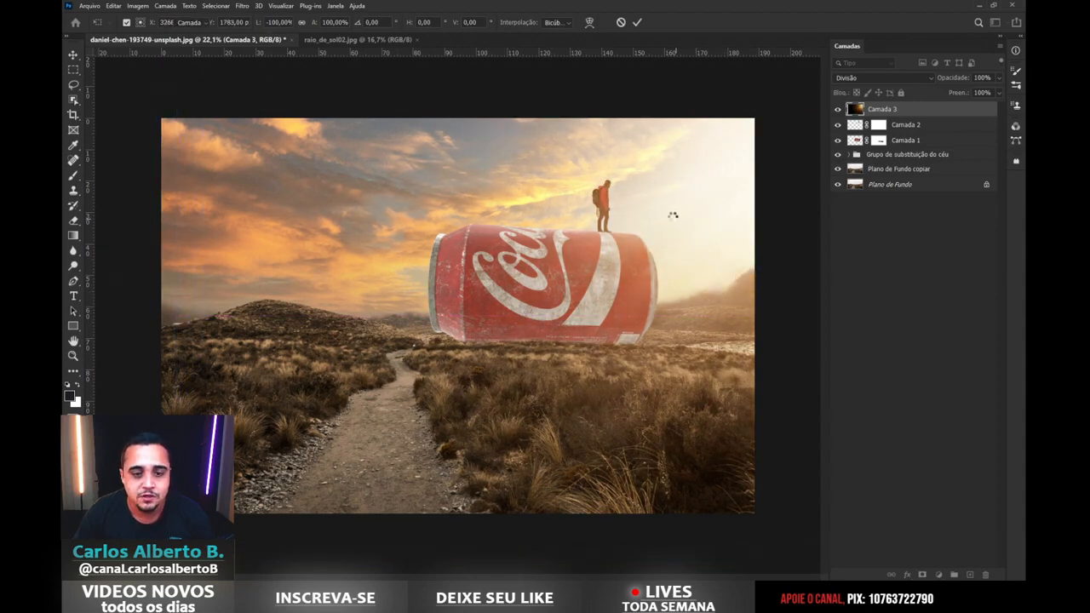
left_click(837, 109)
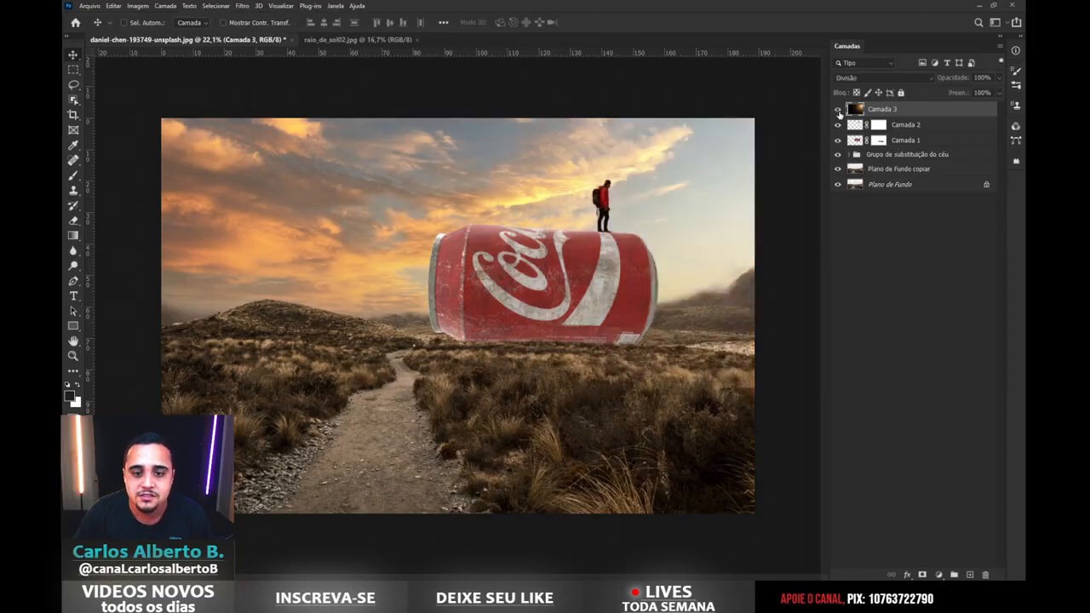
left_click(837, 109)
- Rotate the sun-ray layer about 14° clockwise, move it higher over the landscape, apply the transform, and compare with the layer hidden
mouse_move(717, 239)
left_mouse_down()
mouse_move(713, 269)
mouse_move(715, 255)
left_mouse_up()
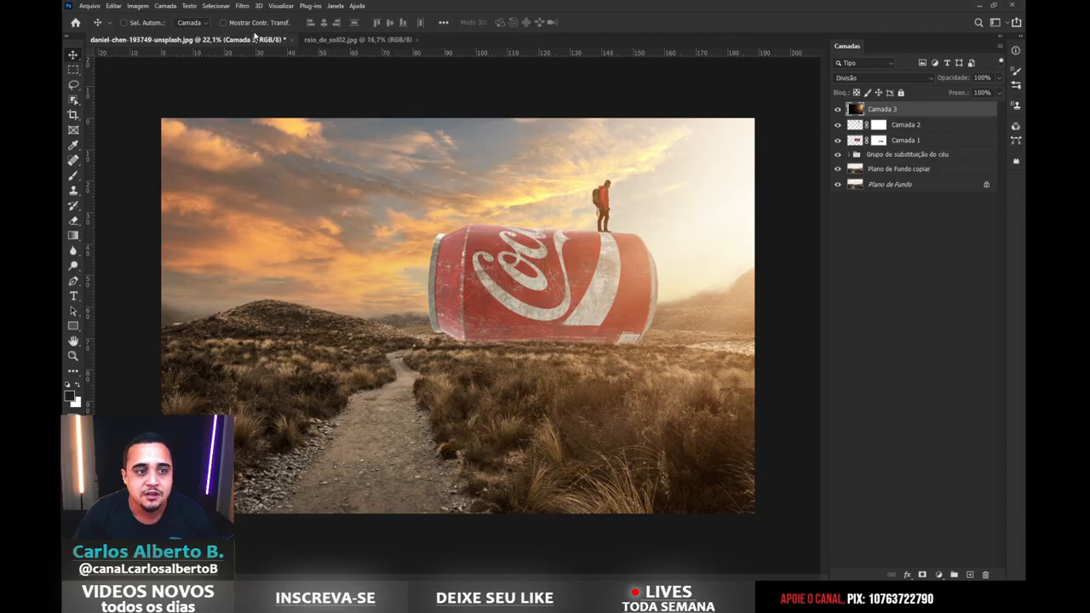
key("ctrl+t")
key("ctrl+0")
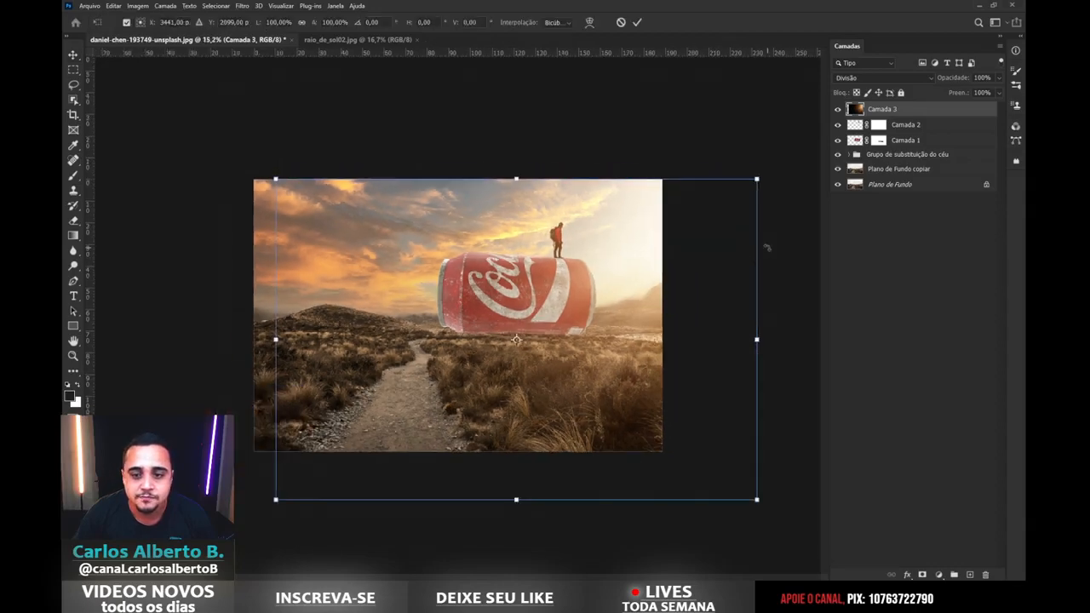
left_click_drag(775, 243, 786, 309)
left_click_drag(659, 312, 665, 265)
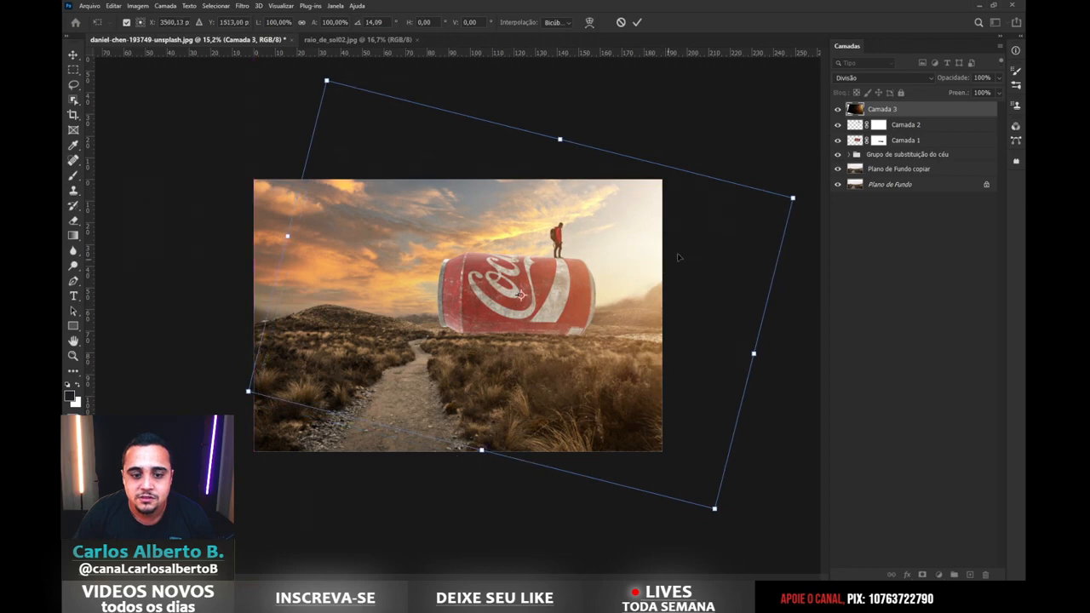
key("ctrl+plus")
key("alt+space")
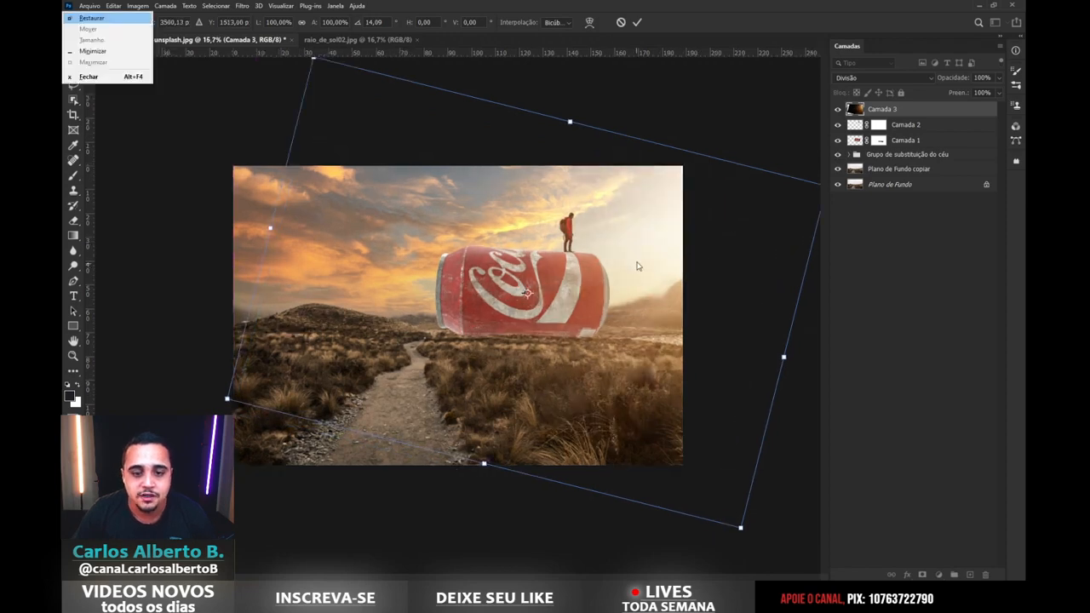
key("Return")
left_click(837, 110)
left_click(837, 109)
key("ctrl+plus")
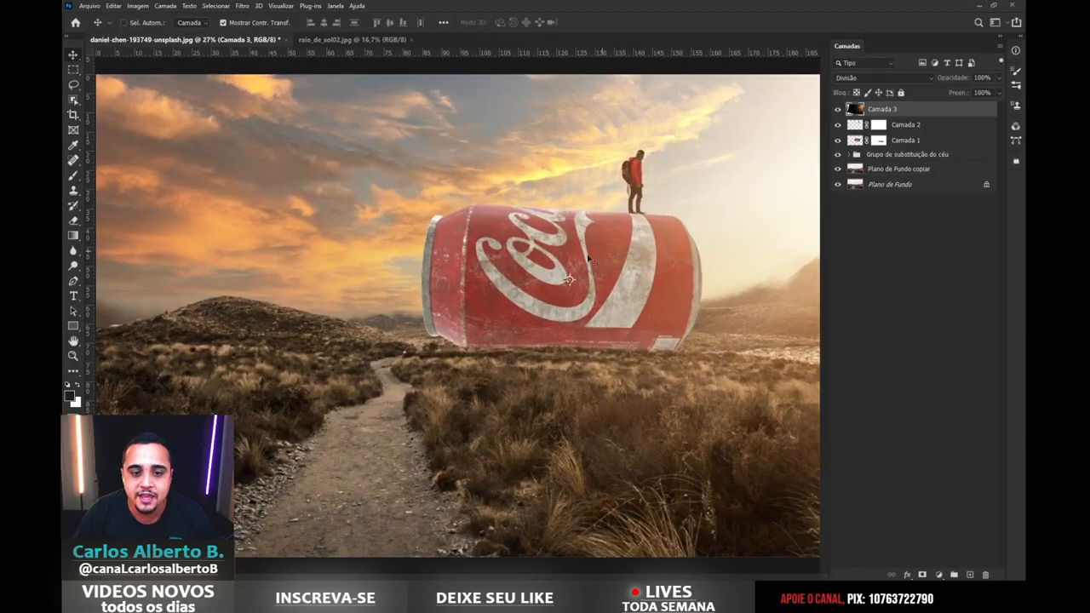
- Add a layer mask to the sun-ray layer and load the can layer's outline as a selection
key("ctrl+minus")
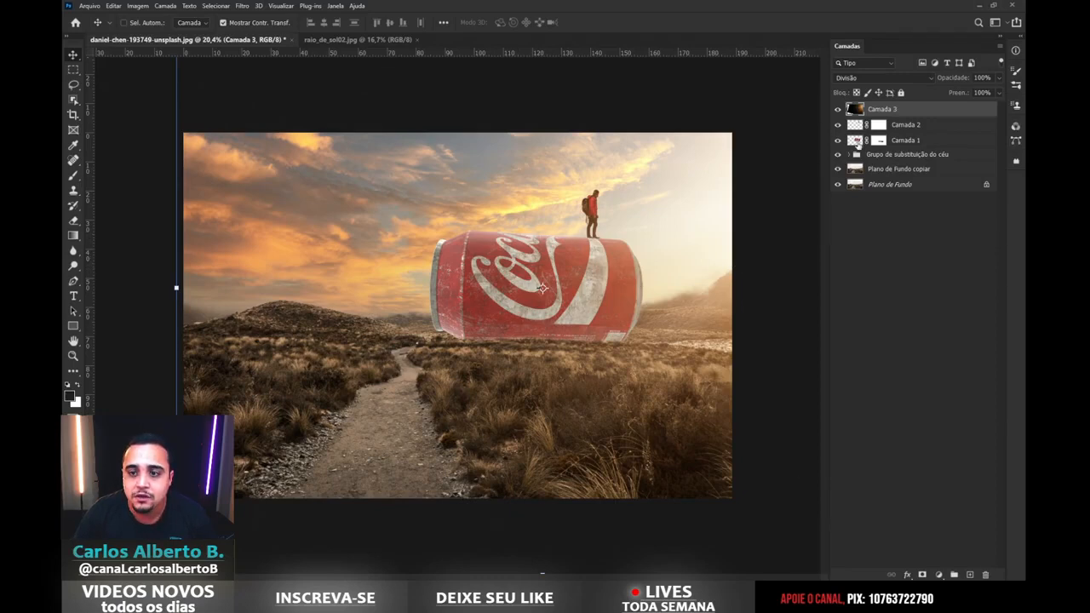
left_click(922, 575)
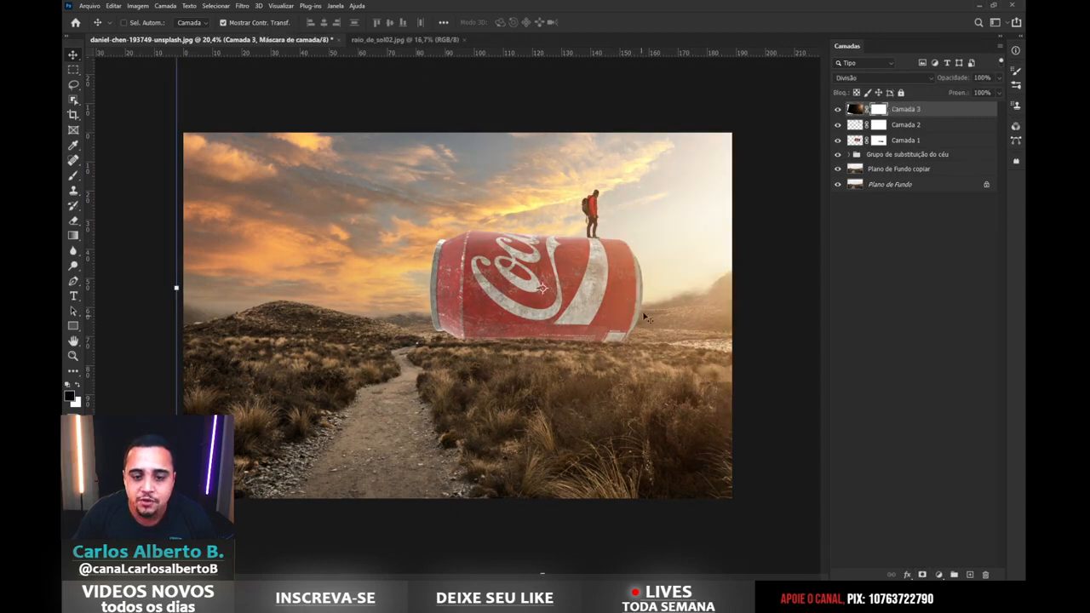
left_click(856, 142)
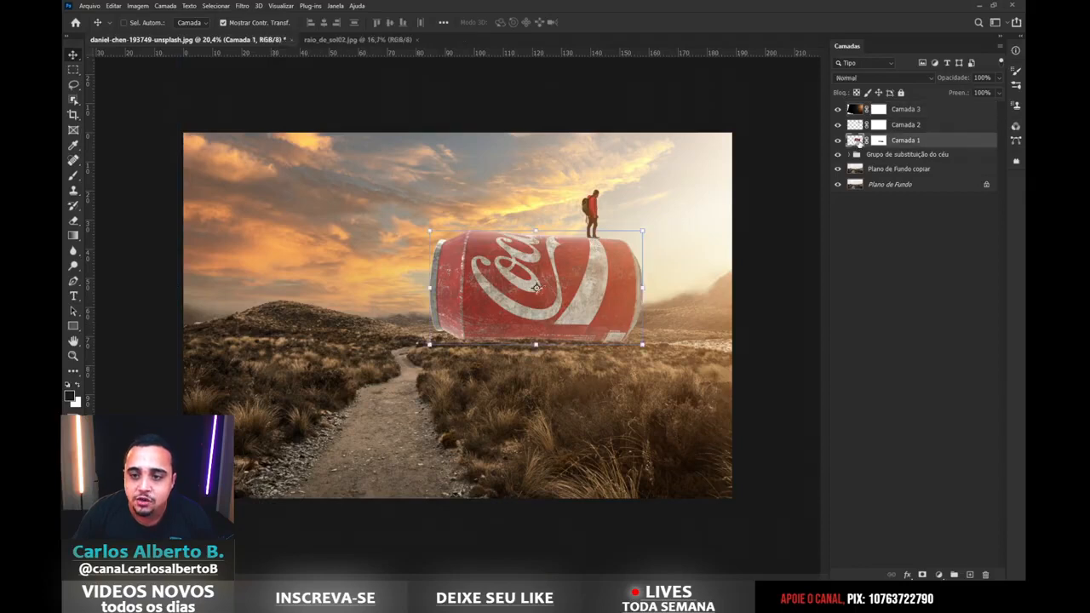
left_click(838, 141)
left_click(838, 140)
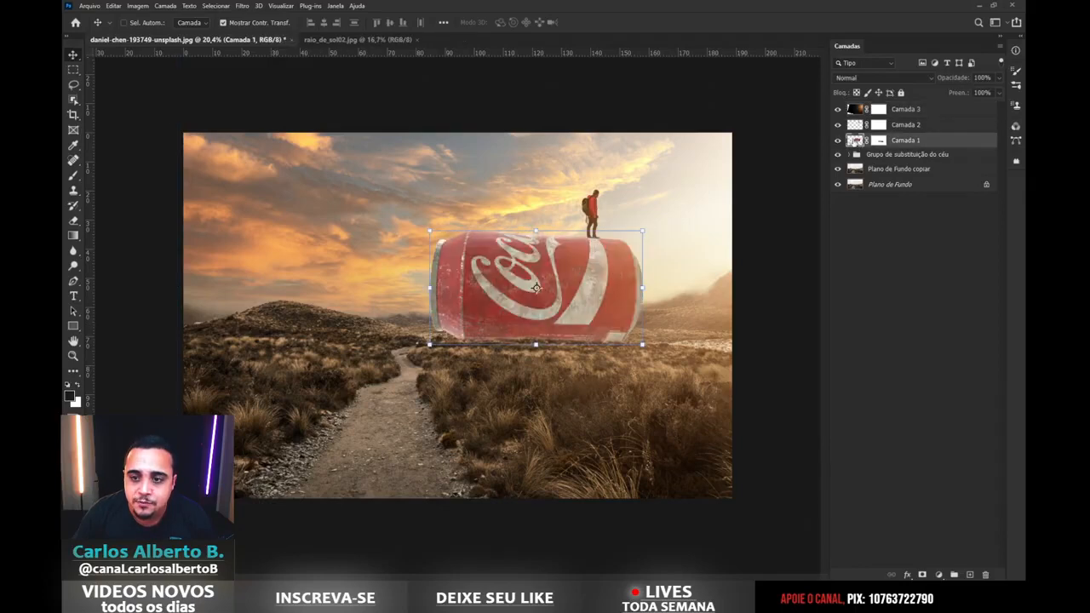
key("ctrl")
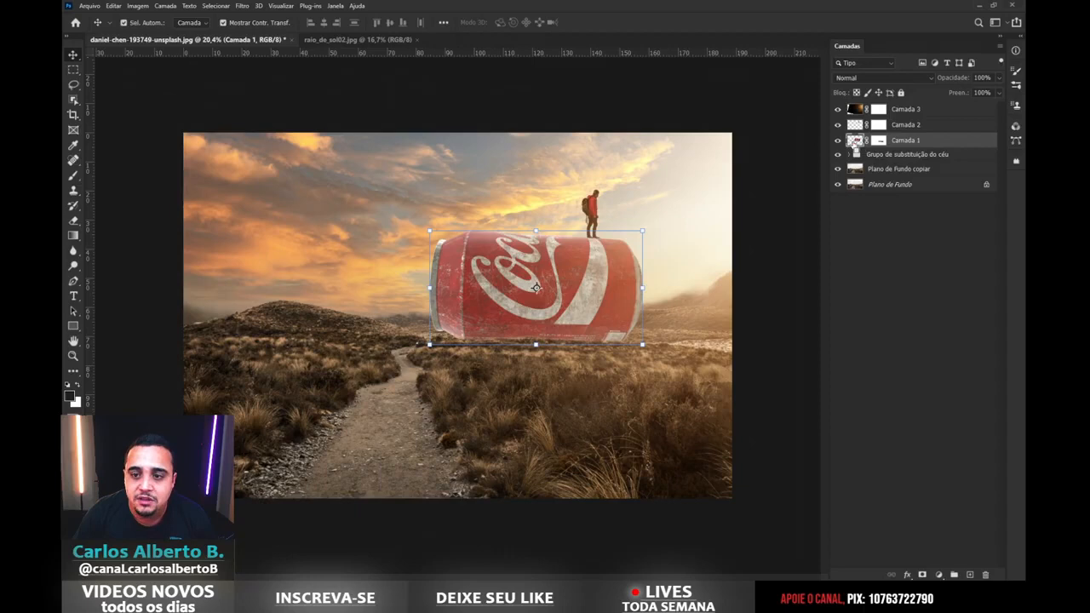
left_click(855, 142, "ctrl")
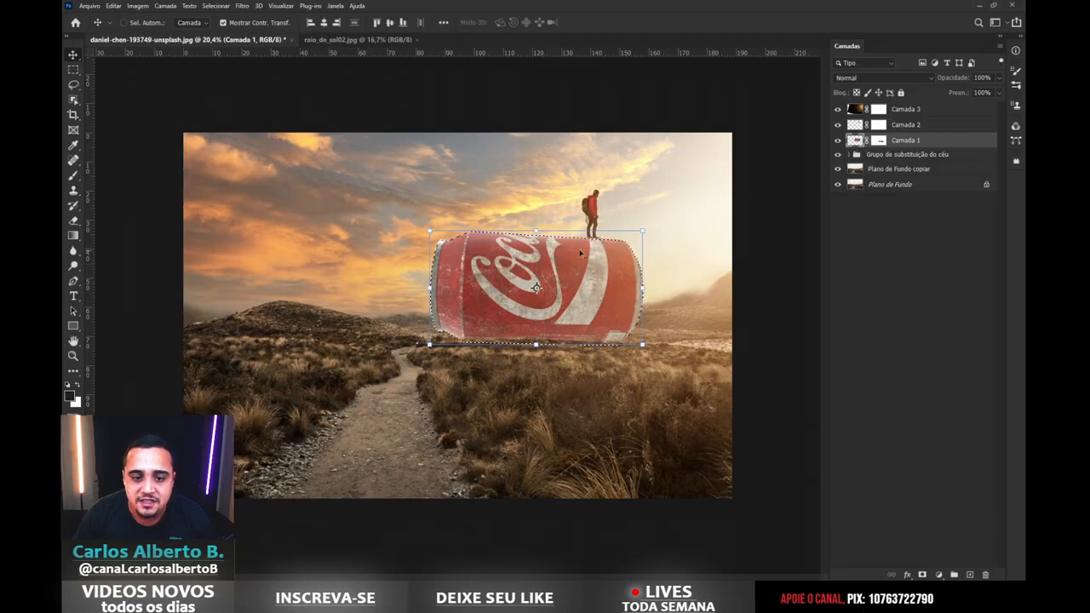
- Brush black on the sun-ray layer's mask inside the can selection to clear the haze from the can, and deselect
left_click(857, 112)
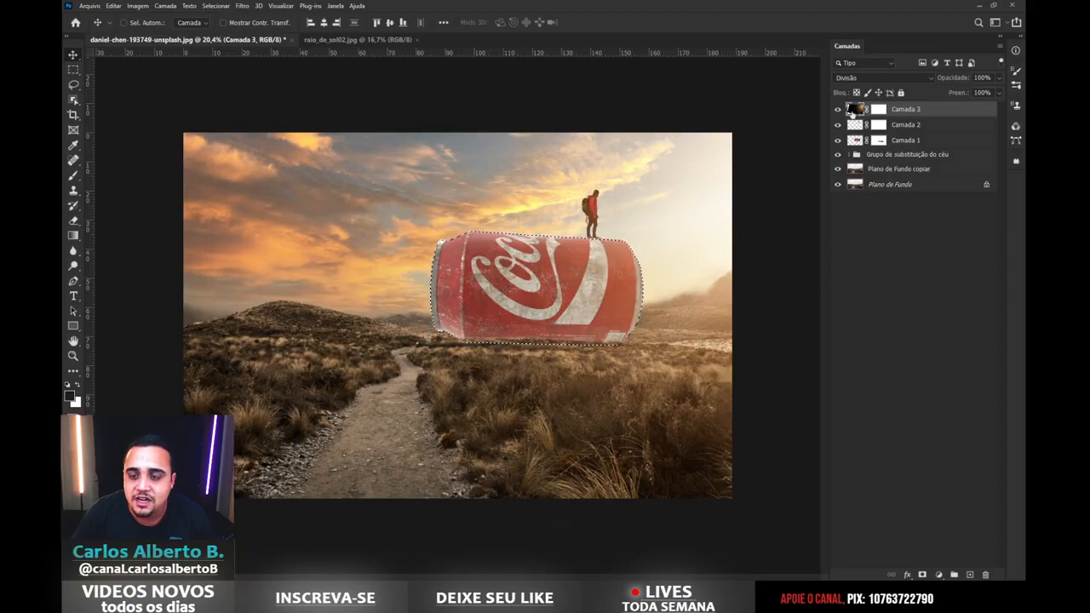
left_click(878, 110)
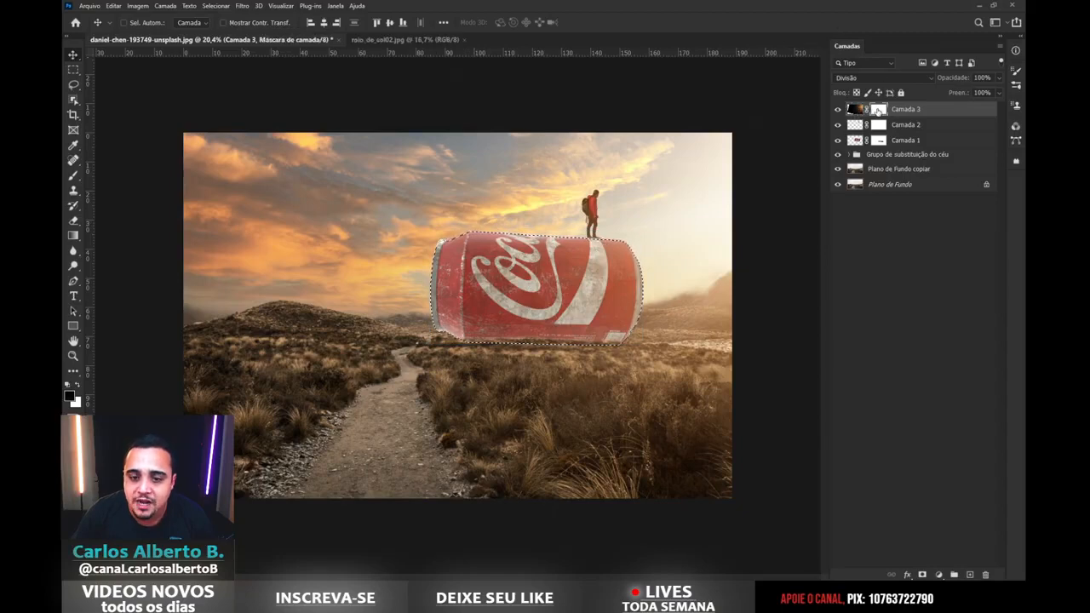
left_click(71, 178)
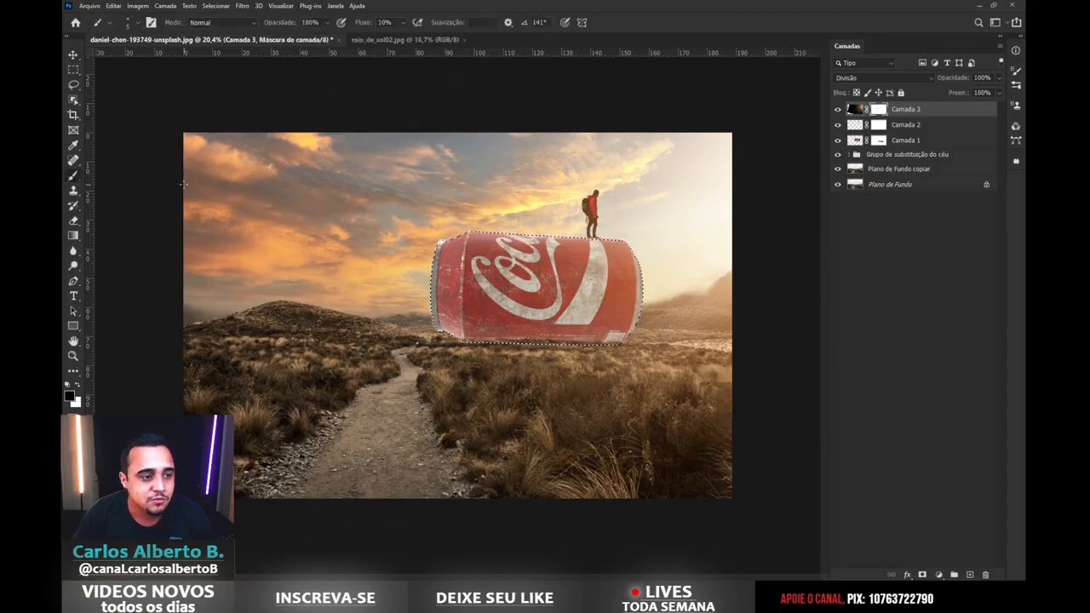
left_click_drag(564, 282, 585, 283)
scroll(633, 282, "up", 4)
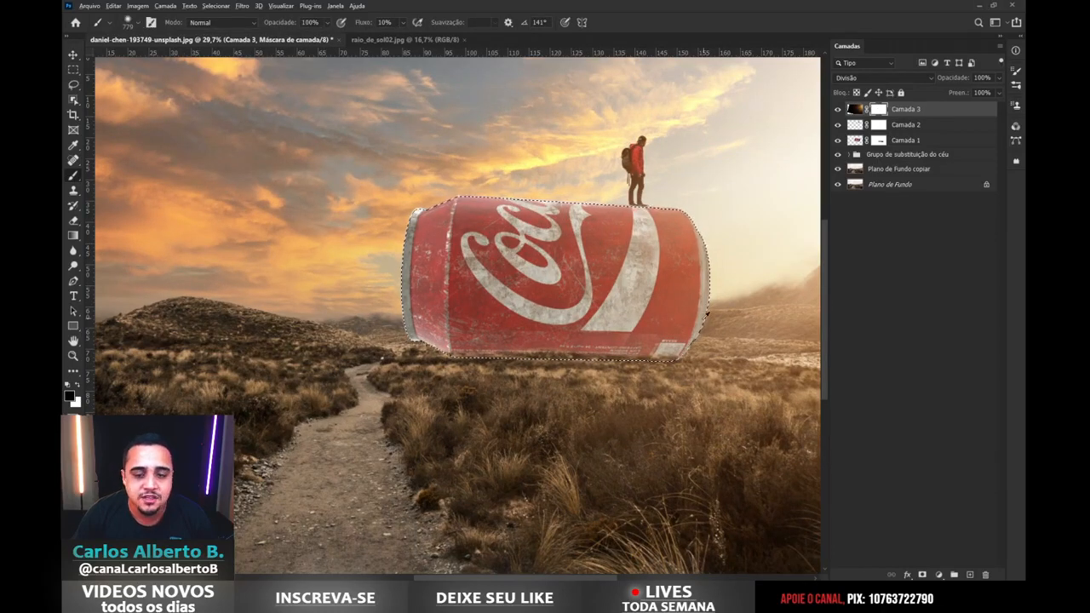
scroll(583, 290, "up", 2)
left_click_drag(562, 281, 426, 260)
scroll(425, 260, "down", 3)
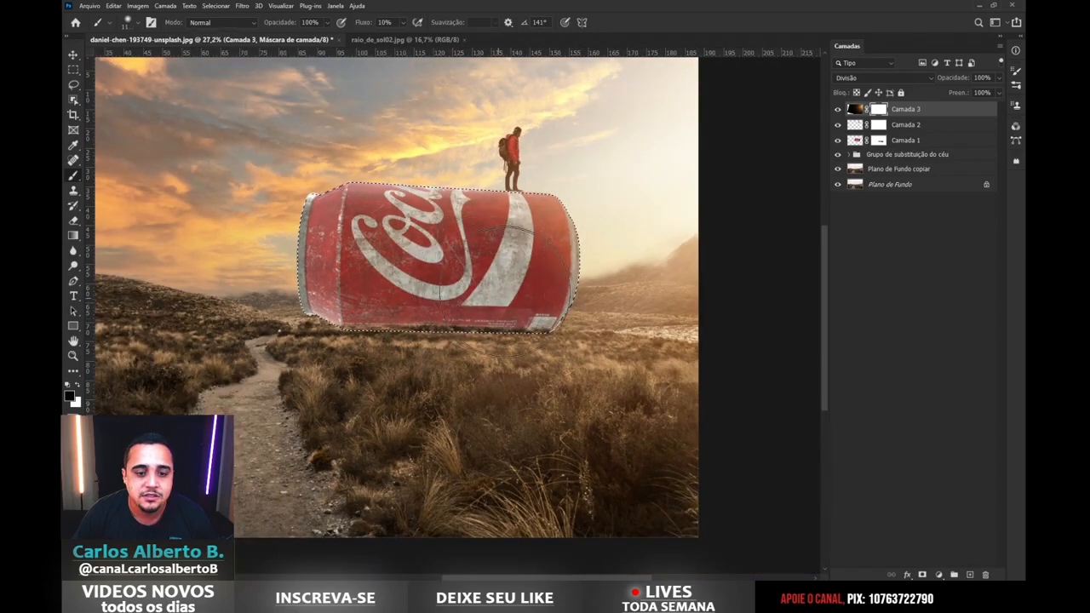
mouse_move(364, 261)
left_mouse_down()
mouse_move(319, 261)
mouse_move(329, 256)
mouse_move(373, 302)
mouse_move(464, 290)
left_mouse_up()
left_click_drag(545, 247, 530, 246)
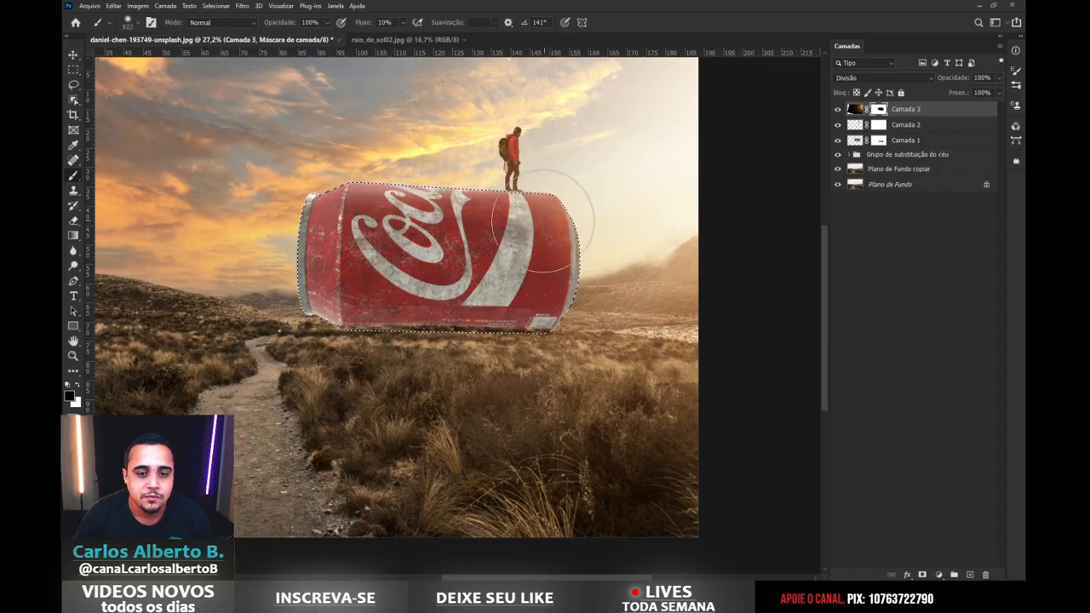
key("x")
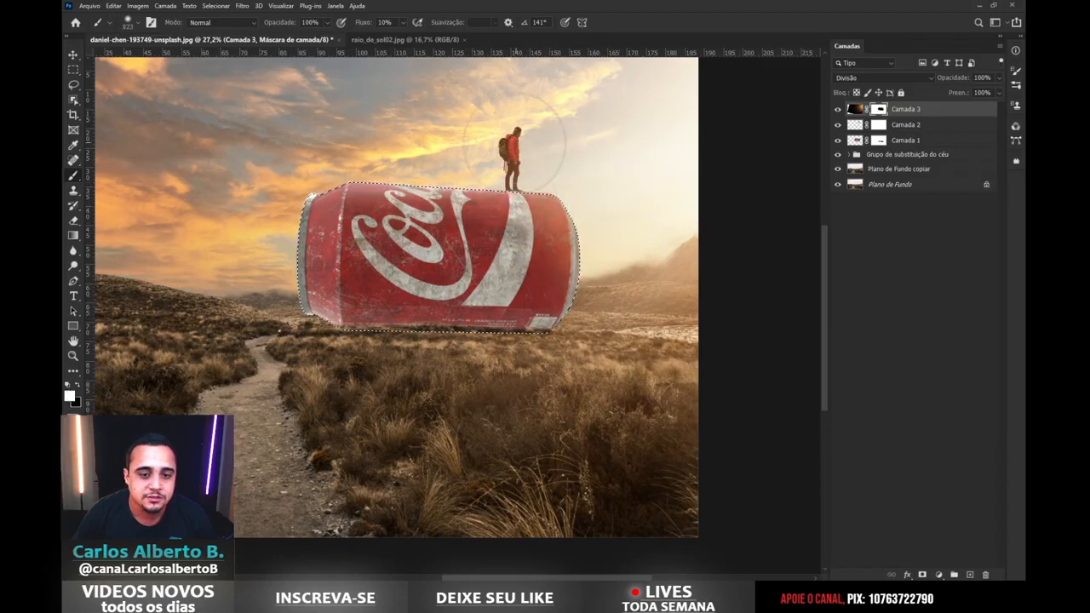
key("x")
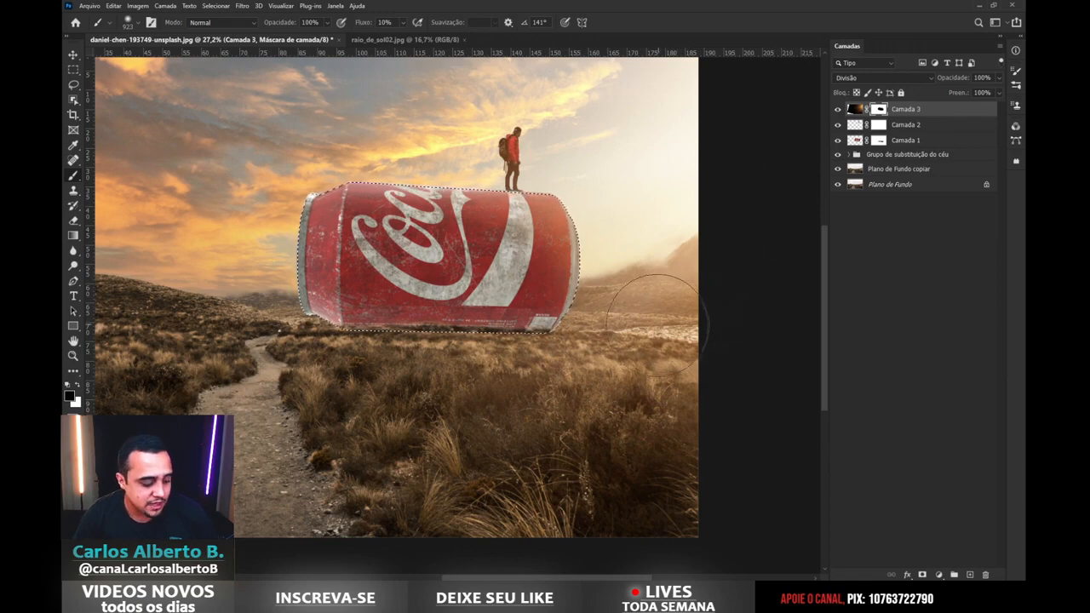
key("ctrl+d")
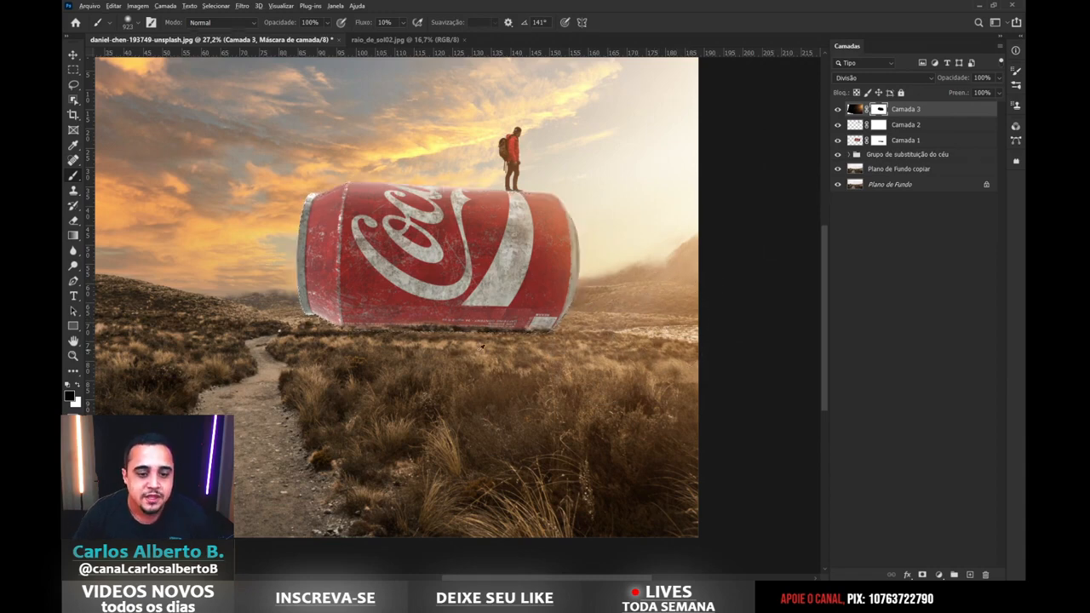
- Mask out the sun rays over the grass in front of the can with a large soft brush, and restore some glow near the can's lower right side
scroll(511, 350, "down", 2)
mouse_move(520, 358)
left_mouse_down()
mouse_move(657, 399)
mouse_move(521, 384)
mouse_move(552, 386)
mouse_move(545, 372)
mouse_move(578, 363)
mouse_move(558, 348)
mouse_move(425, 372)
mouse_move(462, 340)
mouse_move(421, 370)
mouse_move(630, 371)
left_mouse_up()
key("x")
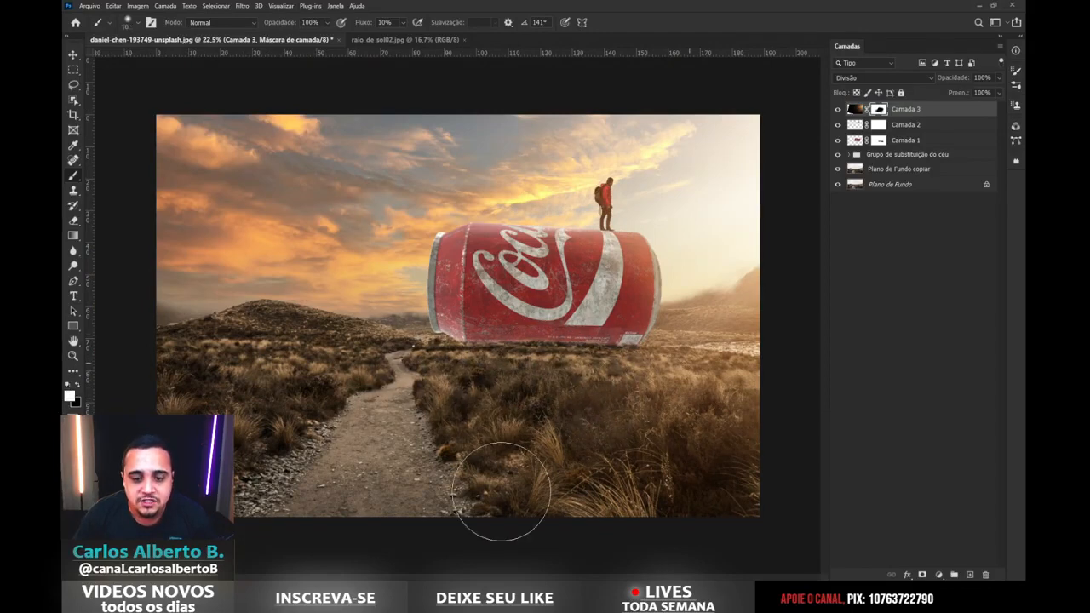
key("bracketright")
key("x")
mouse_move(629, 404)
left_mouse_down()
mouse_move(578, 416)
mouse_move(566, 394)
left_mouse_up()
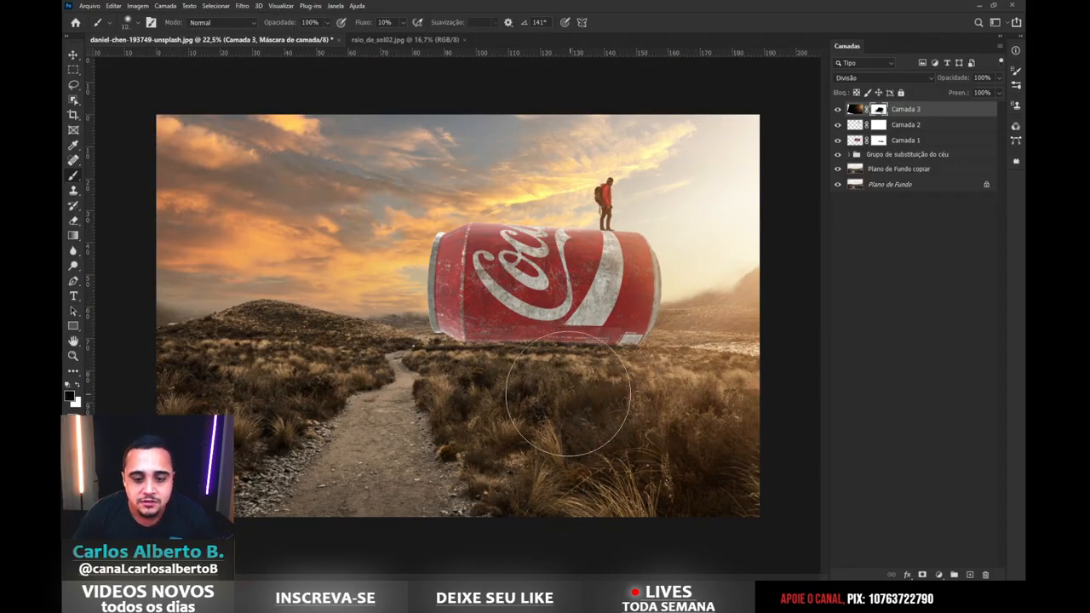
key("x")
mouse_move(645, 368)
left_mouse_down()
mouse_move(600, 422)
mouse_move(624, 364)
mouse_move(593, 338)
left_mouse_up()
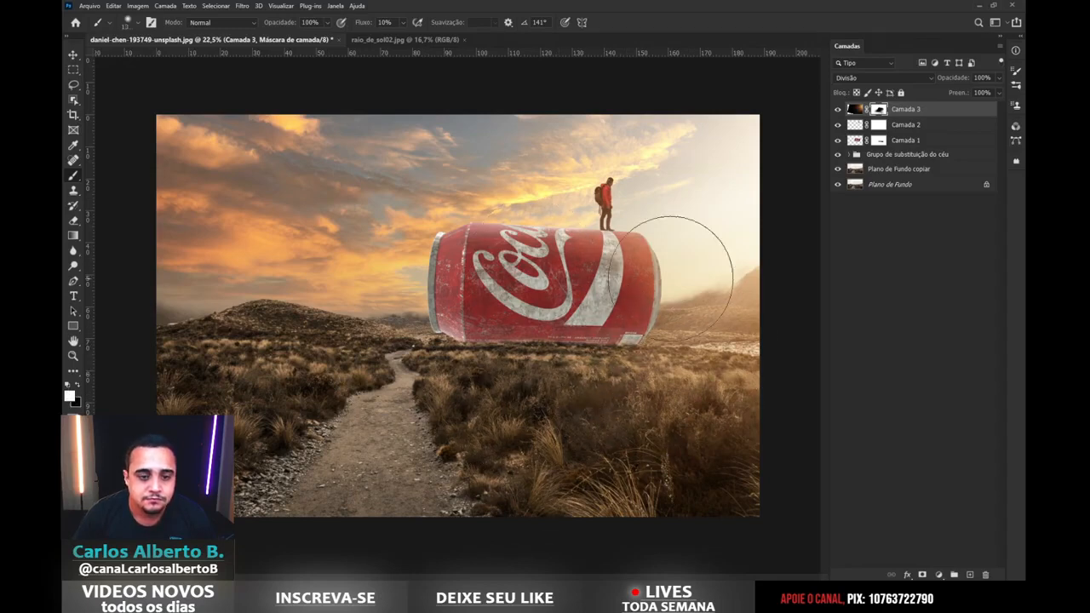
- Compare the composite with the sun-ray layer hidden and shown, in full view and close up on the can
left_click(838, 110)
left_click(838, 110)
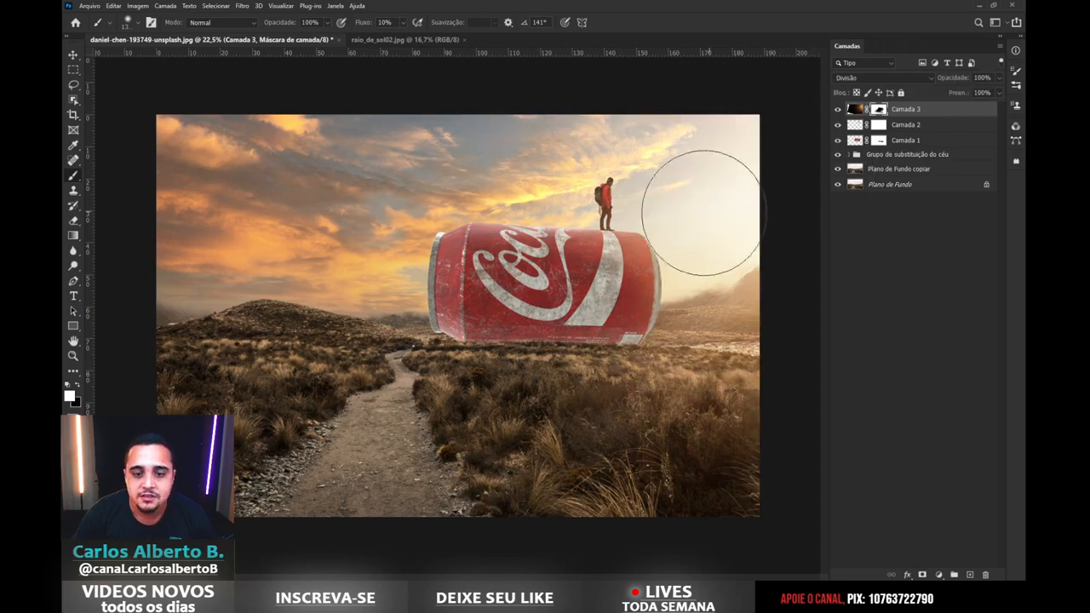
key("v")
scroll(603, 206, "up", 5)
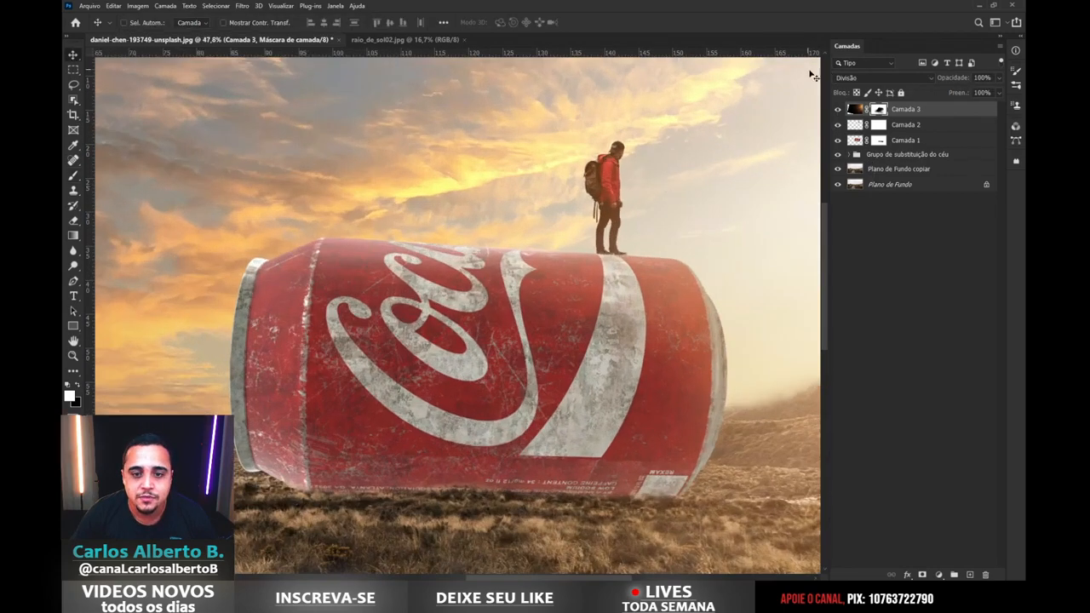
left_click(838, 110)
left_click(838, 110)
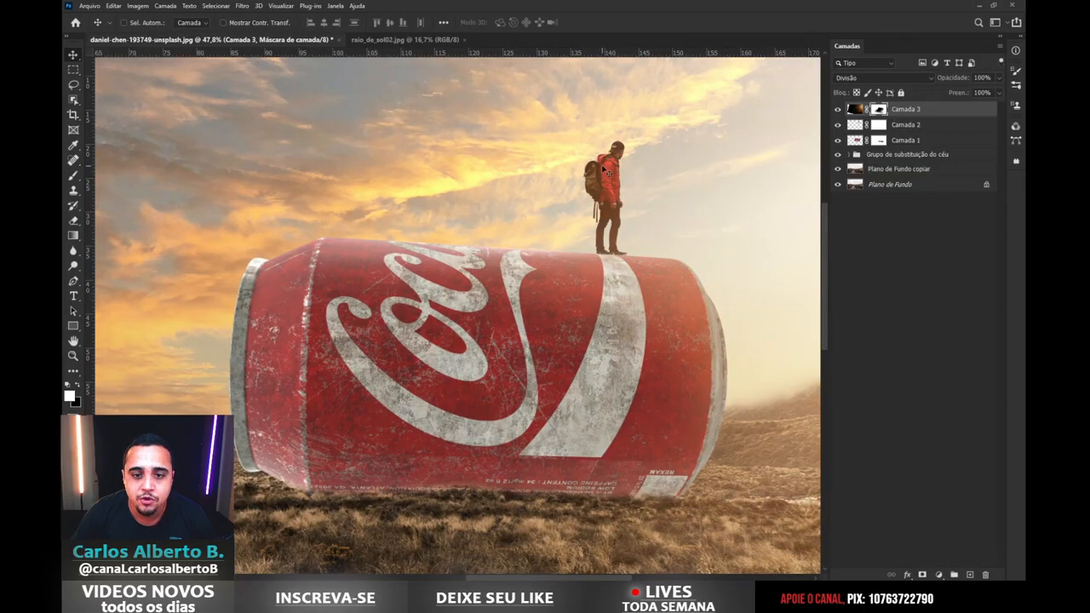
- Load the hiker layer's outline as a selection and make the sun-ray layer's mask active for brushing
left_click(857, 124)
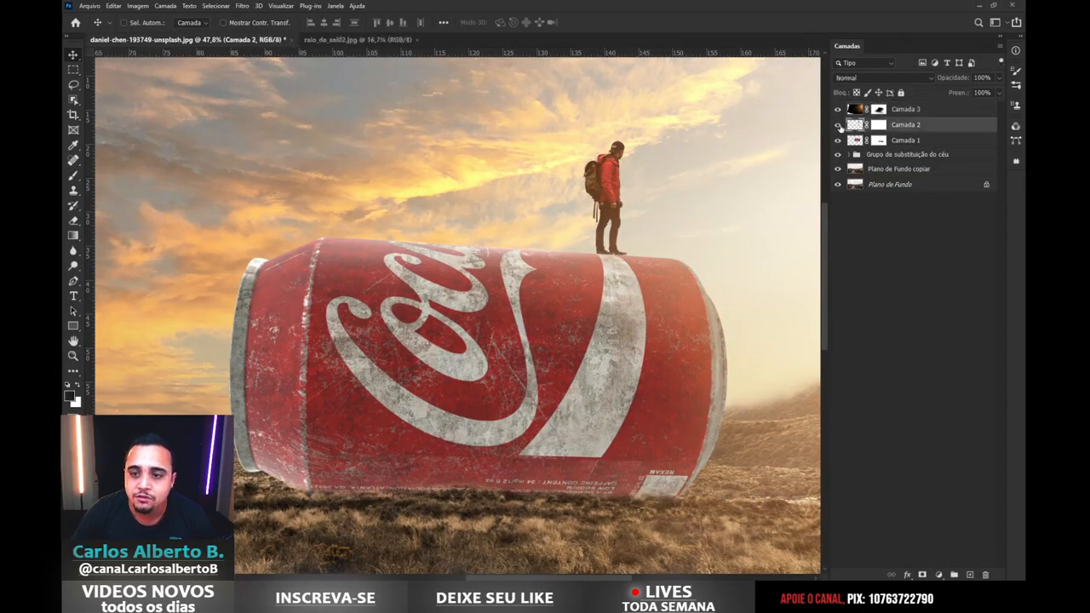
key("ctrl")
left_click(856, 124, "ctrl")
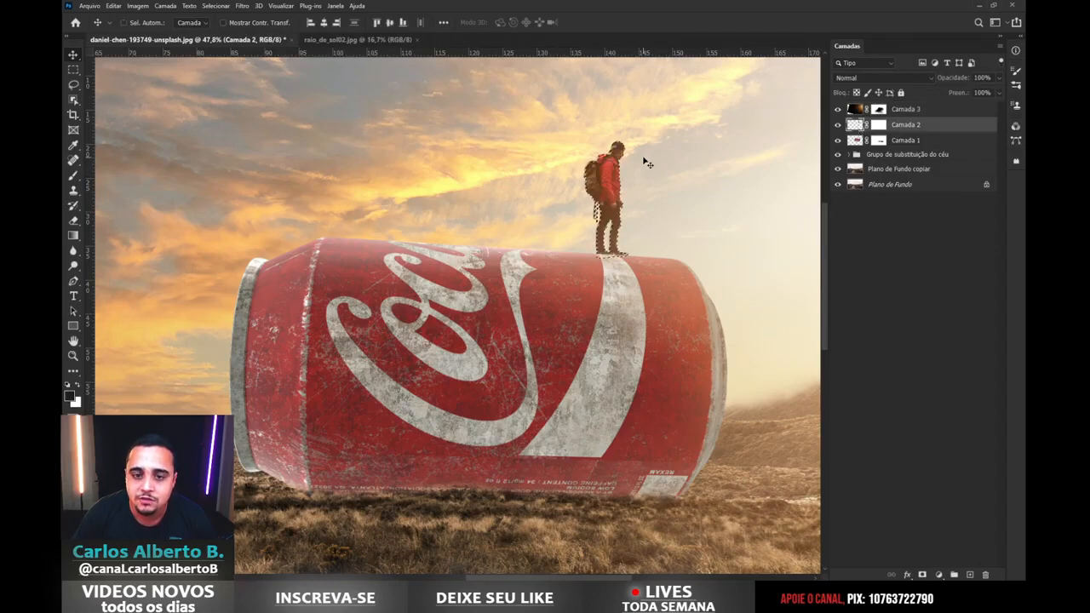
scroll(644, 158, "up", 2)
key("alt+bracketright")
left_click(74, 175)
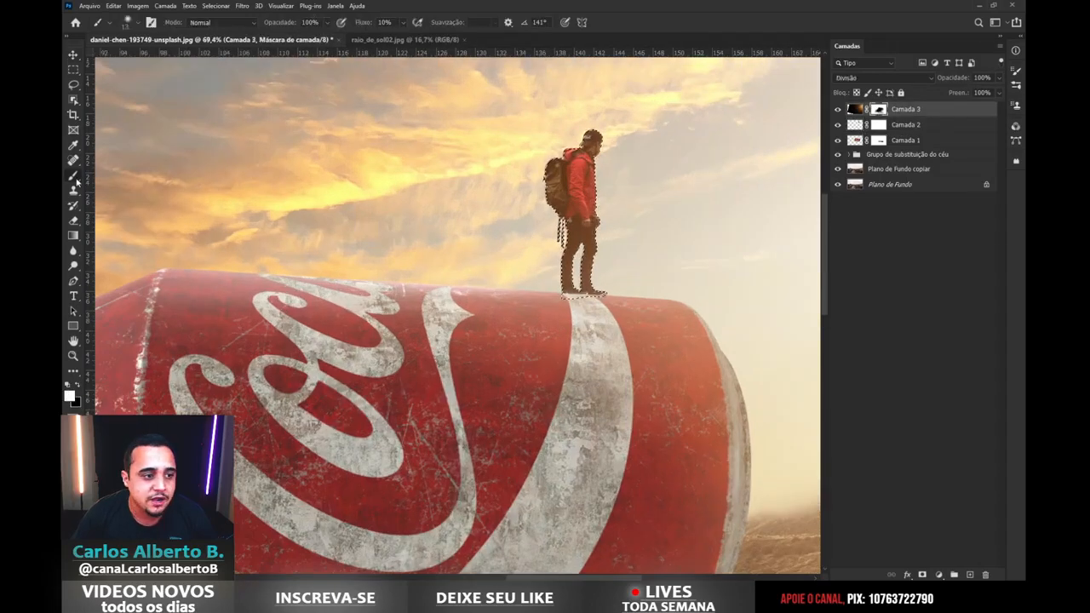
- Brush black on the sun-ray mask over the selected hiker, from backpack to shoes, enlarging the brush to clear the haze evenly
scroll(553, 117, "up", 3)
mouse_move(646, 200)
left_mouse_down()
mouse_move(513, 184)
mouse_move(85, 186)
left_mouse_up()
mouse_move(630, 275)
left_mouse_down()
mouse_move(476, 253)
mouse_move(332, 271)
left_mouse_up()
left_click_drag(432, 195, 420, 198)
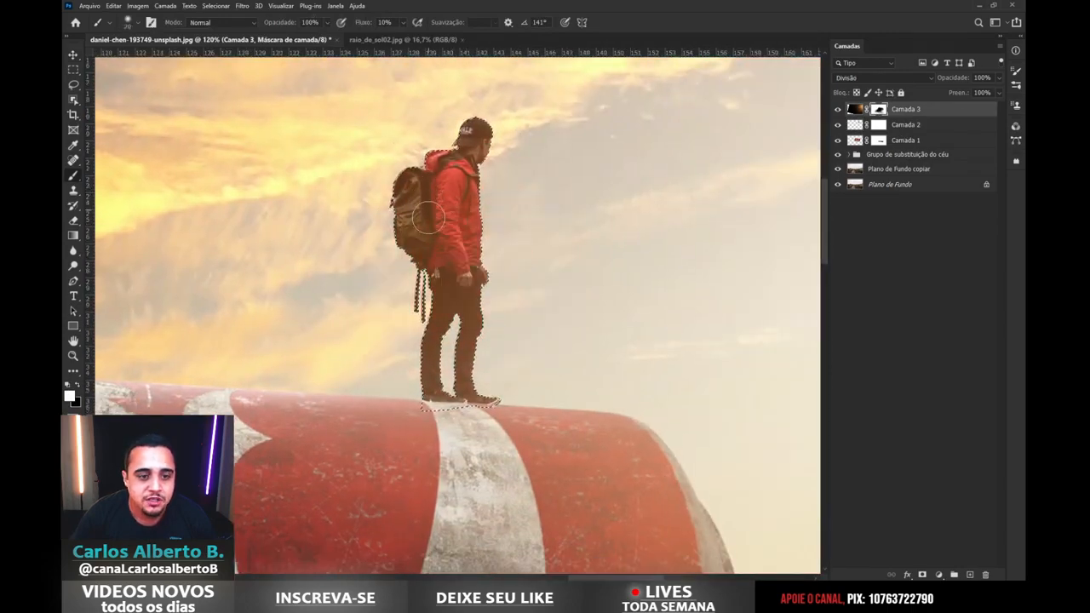
key("x")
mouse_move(436, 233)
left_mouse_down()
mouse_move(424, 184)
mouse_move(422, 231)
mouse_move(432, 238)
mouse_move(437, 175)
mouse_move(470, 130)
mouse_move(412, 182)
mouse_move(412, 237)
mouse_move(408, 205)
mouse_move(409, 232)
mouse_move(441, 261)
mouse_move(441, 299)
mouse_move(444, 269)
mouse_move(441, 317)
left_mouse_up()
mouse_move(427, 384)
left_mouse_down()
mouse_move(463, 357)
mouse_move(463, 292)
mouse_move(459, 357)
mouse_move(449, 295)
mouse_move(459, 259)
mouse_move(463, 377)
left_mouse_up()
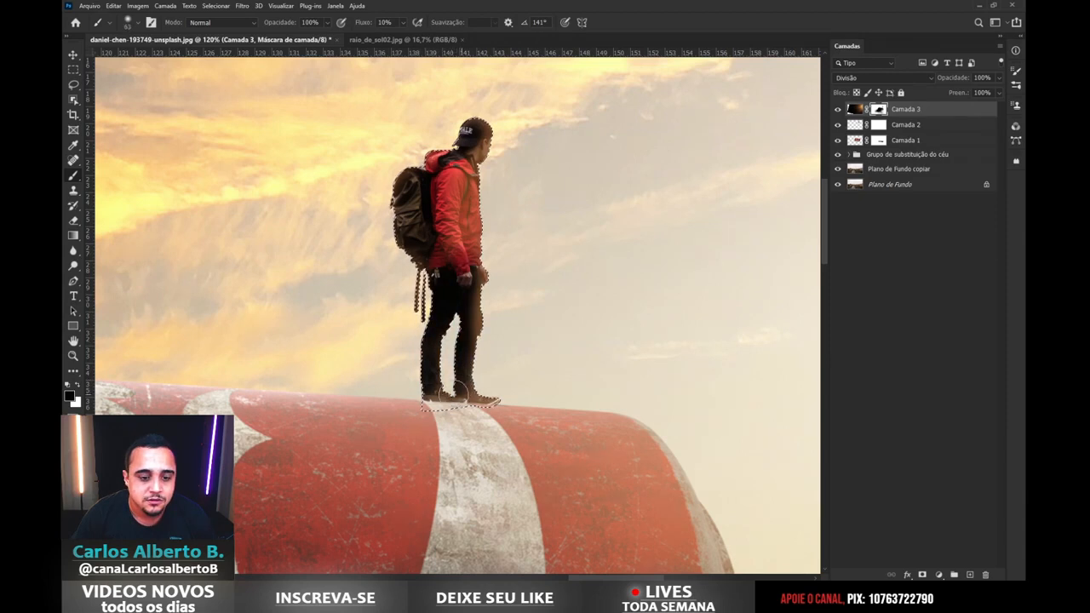
mouse_move(457, 246)
left_mouse_down()
mouse_move(468, 329)
mouse_move(459, 181)
mouse_move(474, 137)
mouse_move(463, 212)
mouse_move(490, 260)
mouse_move(469, 234)
mouse_move(483, 389)
left_mouse_up()
key("]")
key("]")
key("]")
key("]")
key("]")
key("]")
key("]")
key("]")
key("]")
mouse_move(454, 299)
left_mouse_down()
mouse_move(460, 178)
mouse_move(475, 148)
mouse_move(521, 140)
mouse_move(452, 241)
left_mouse_up()
- Brush white on the mask along the hiker's sunlit right edge to restore some glow, and deselect
key("x")
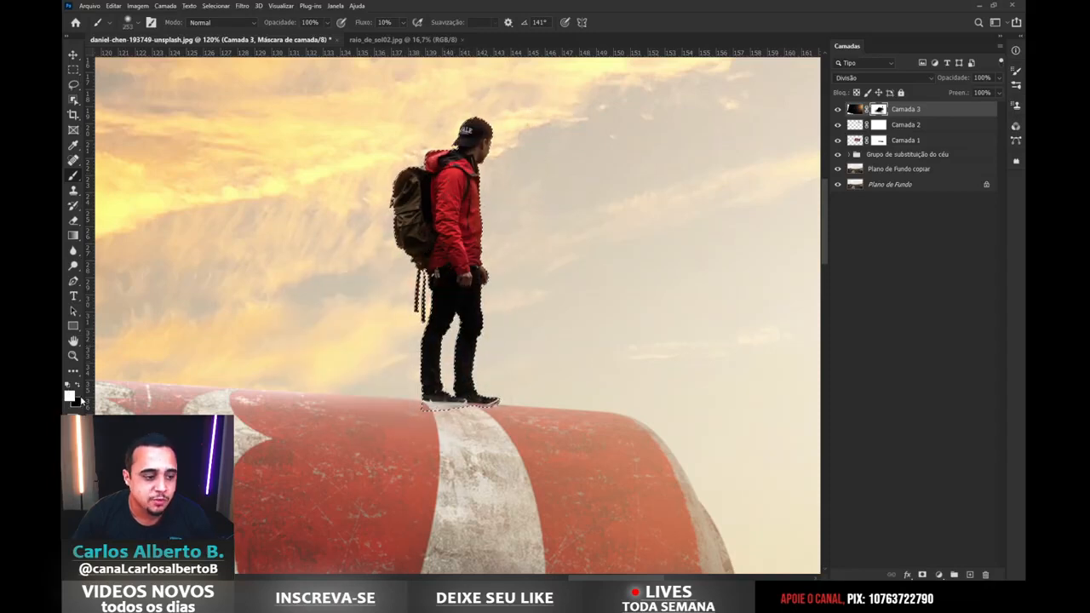
mouse_move(530, 154)
left_mouse_down()
mouse_move(504, 222)
mouse_move(582, 227)
mouse_move(508, 250)
mouse_move(483, 223)
mouse_move(493, 213)
mouse_move(514, 236)
mouse_move(502, 197)
mouse_move(505, 255)
mouse_move(481, 303)
mouse_move(491, 347)
left_mouse_up()
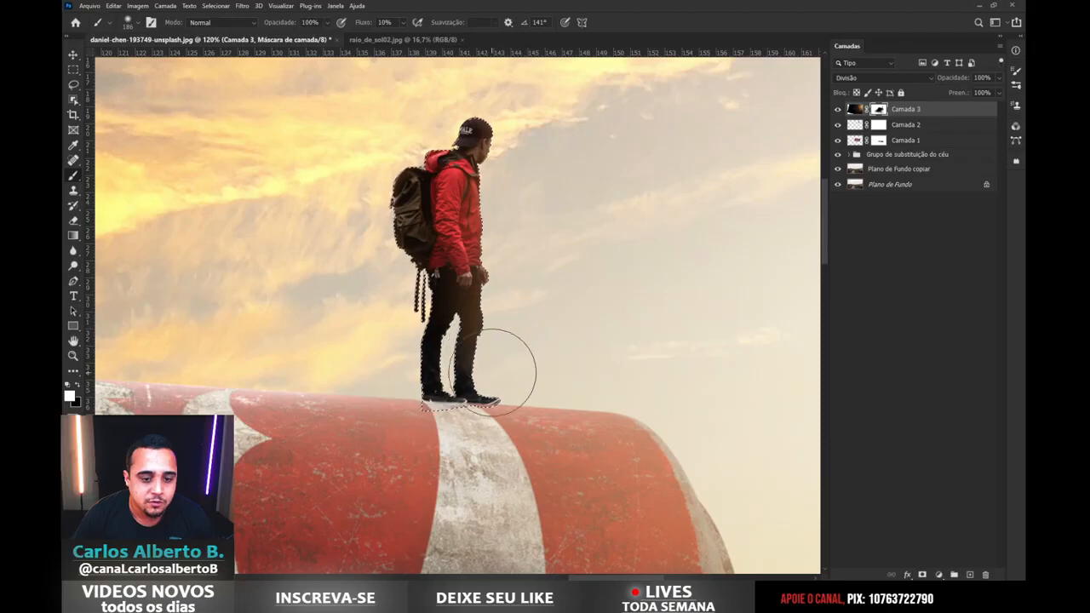
key("ctrl+d")
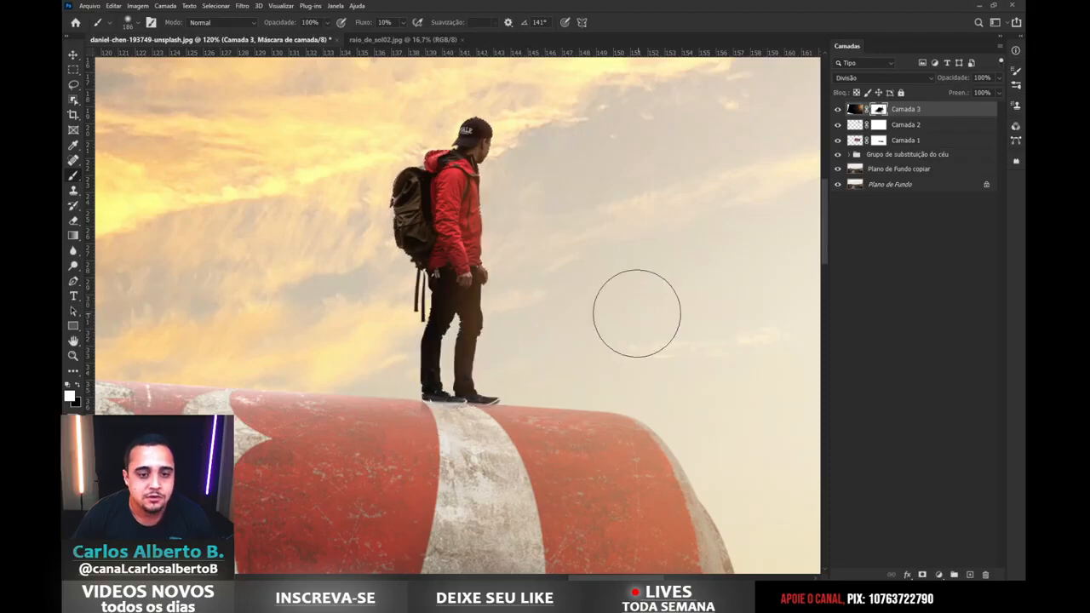
- Examine how the hiker, can and sun glow blend, both close up and across the whole composite
scroll(638, 333, "down", 9)
scroll(697, 187, "up", 1)
scroll(698, 185, "up", 4)
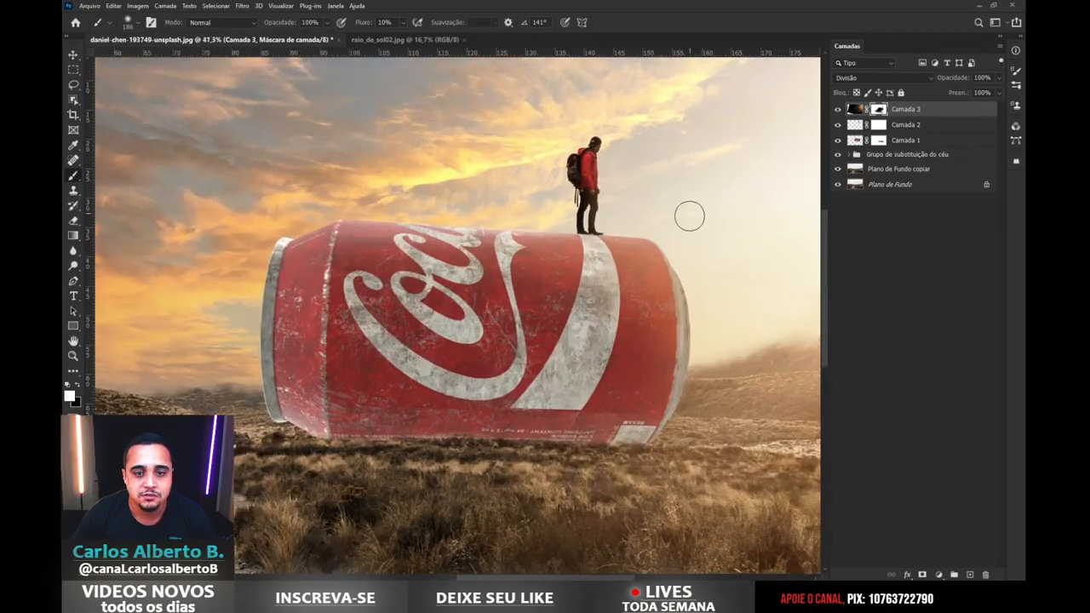
left_click_drag(688, 216, 596, 205)
scroll(586, 216, "down", 9)
scroll(673, 191, "up", 3)
scroll(669, 176, "up", 1)
scroll(647, 128, "down", 1)
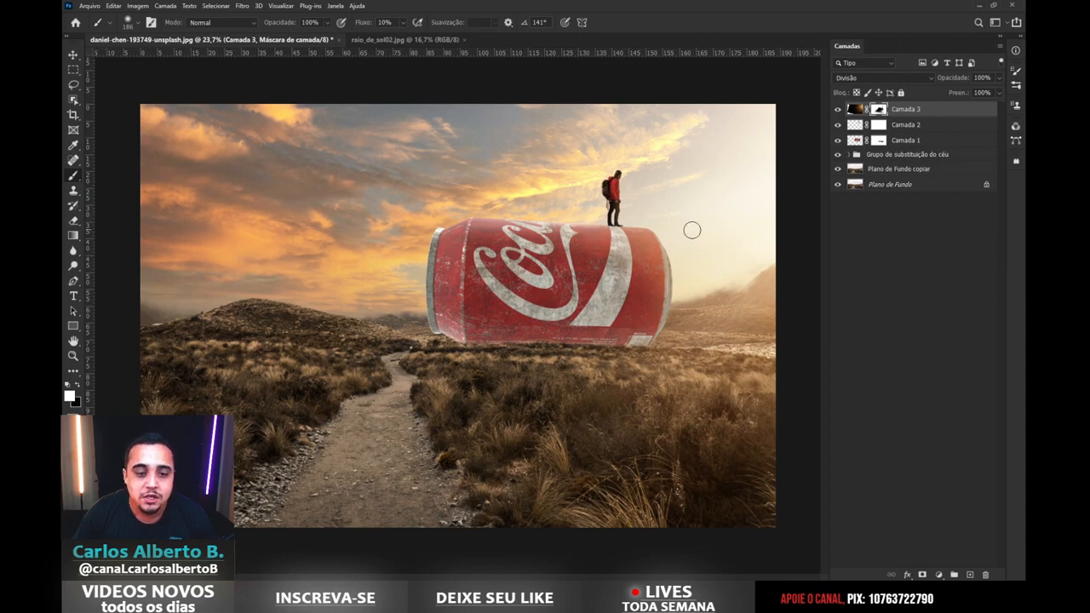
- Add a Brilho/Contraste adjustment layer above all others with brightness -114 and contrast 42
left_click(936, 574)
left_click(964, 434)
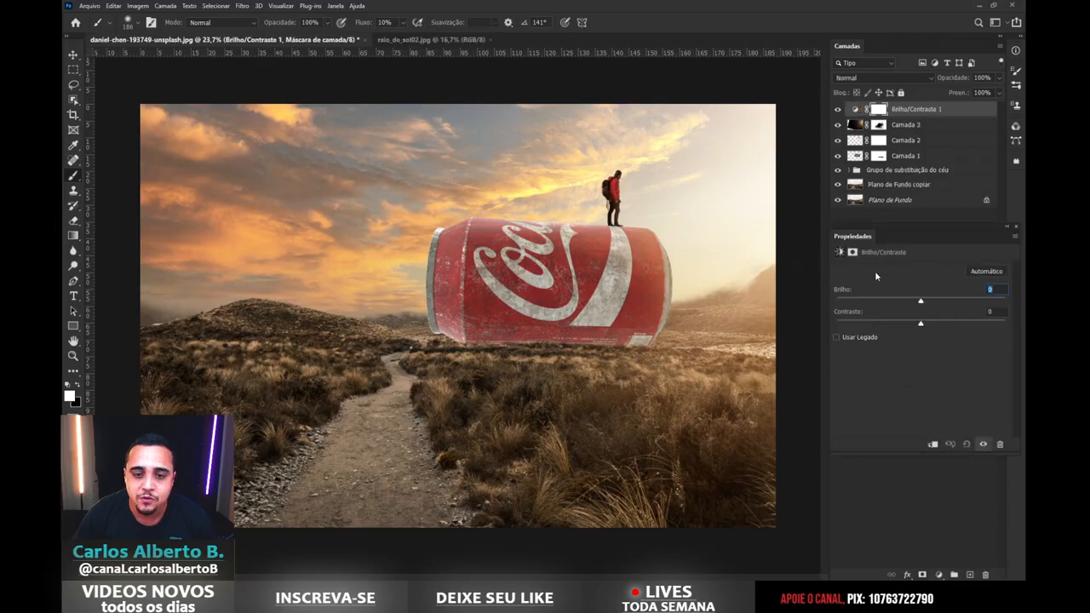
left_click_drag(919, 303, 860, 307)
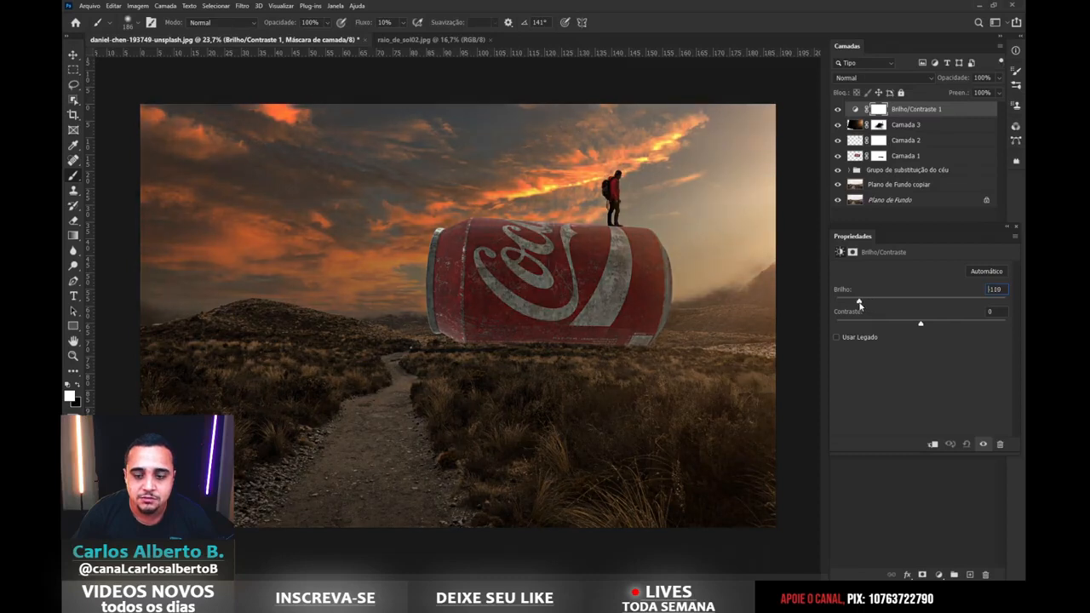
left_click_drag(919, 326, 963, 324)
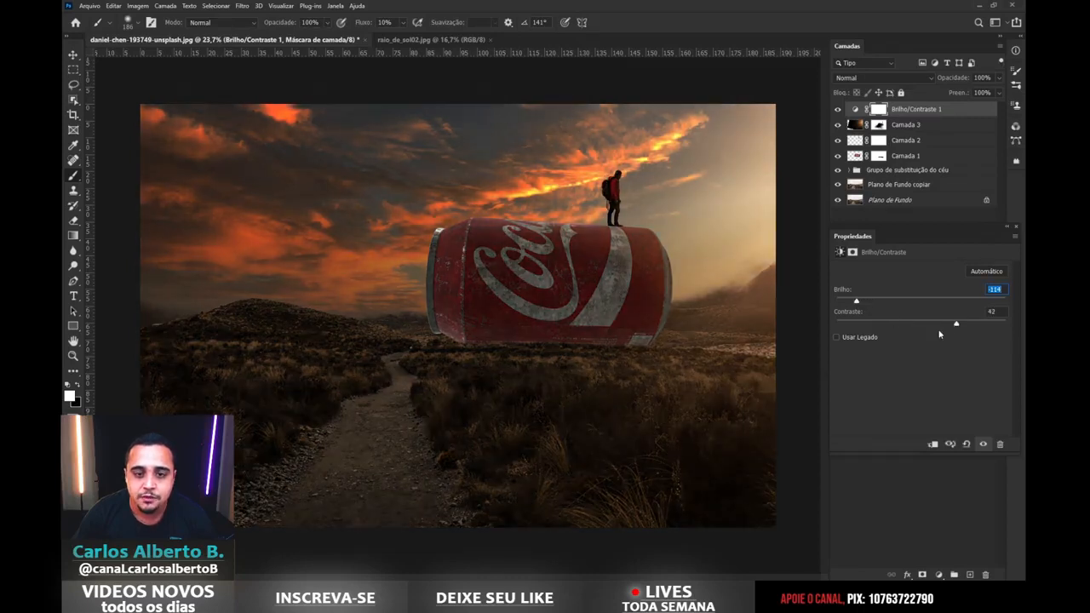
left_click(1016, 227)
- In the Brilho/Contraste layer's blending options, split the underlying layer's white Blend If slider to 58 / 198, sparing the bright areas
left_click(937, 574)
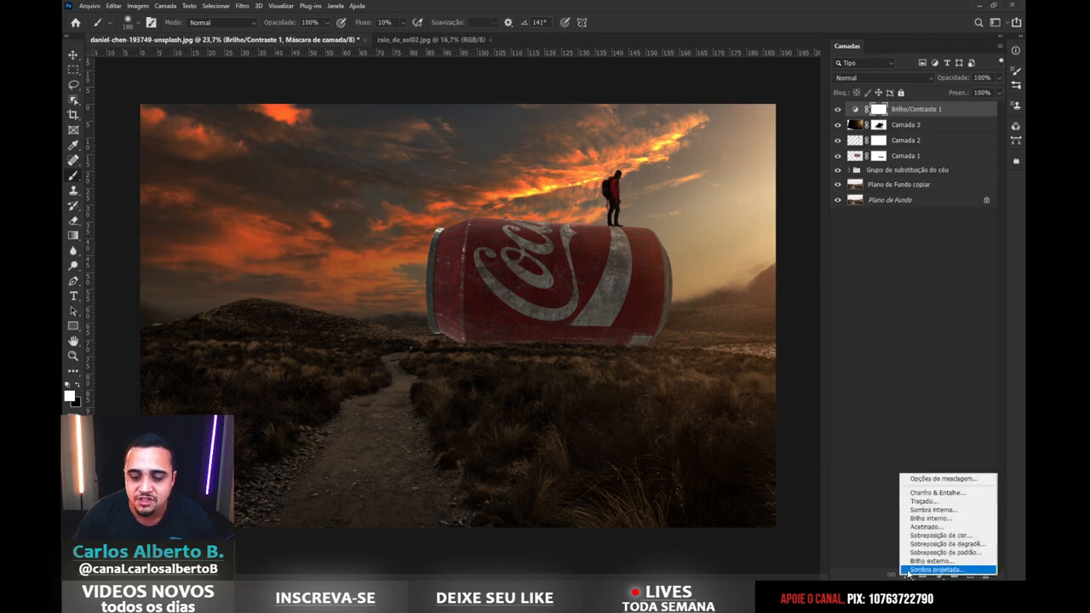
left_click(937, 480)
left_click_drag(770, 308, 301, 105)
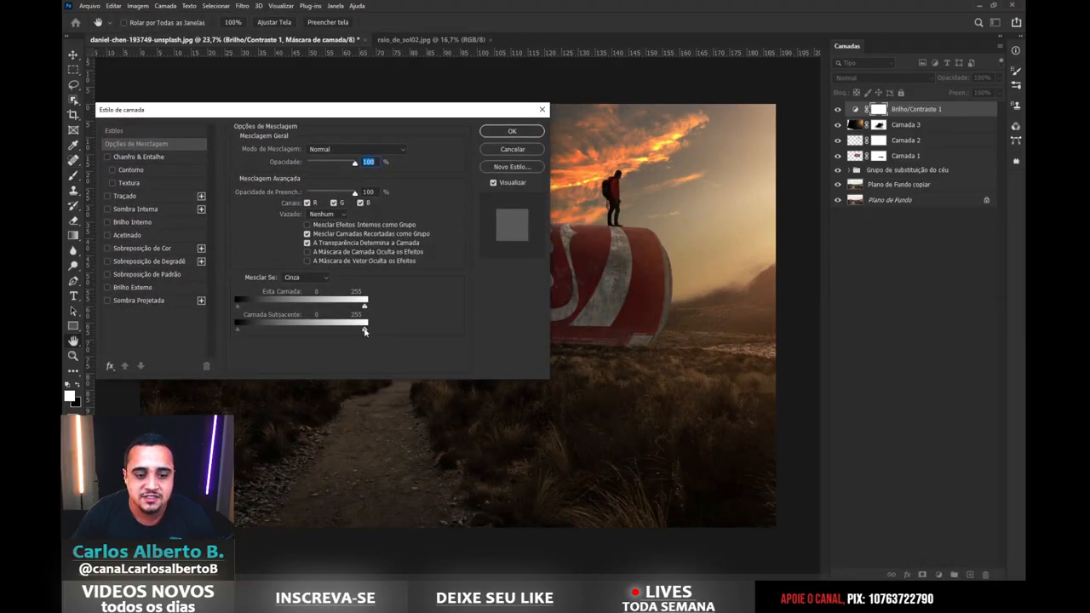
left_click_drag(421, 114, 393, 213)
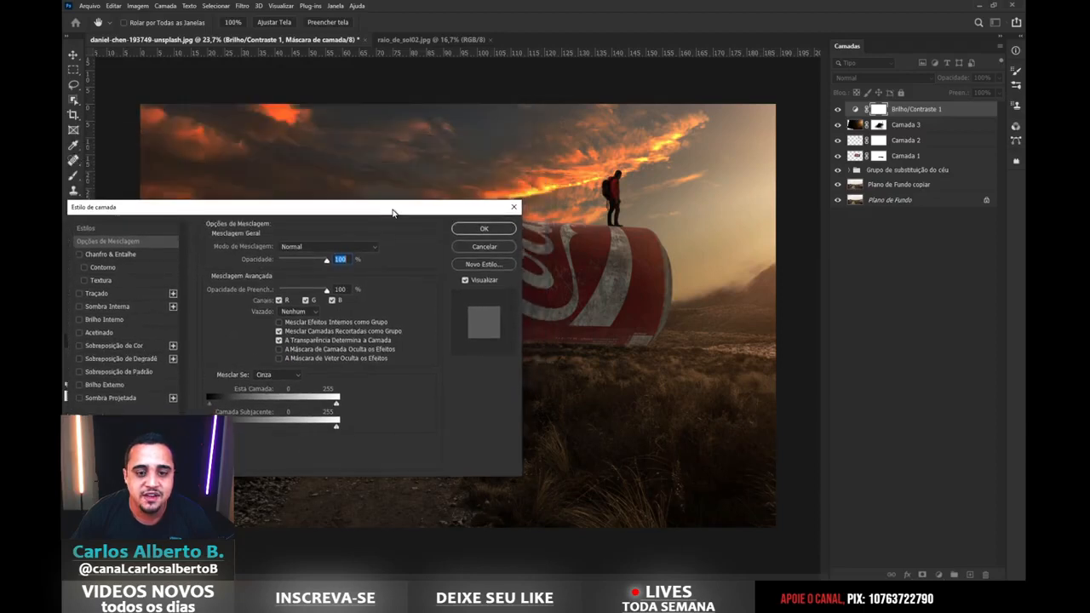
left_click_drag(336, 431, 307, 428)
key("alt")
left_click_drag(308, 430, 259, 430)
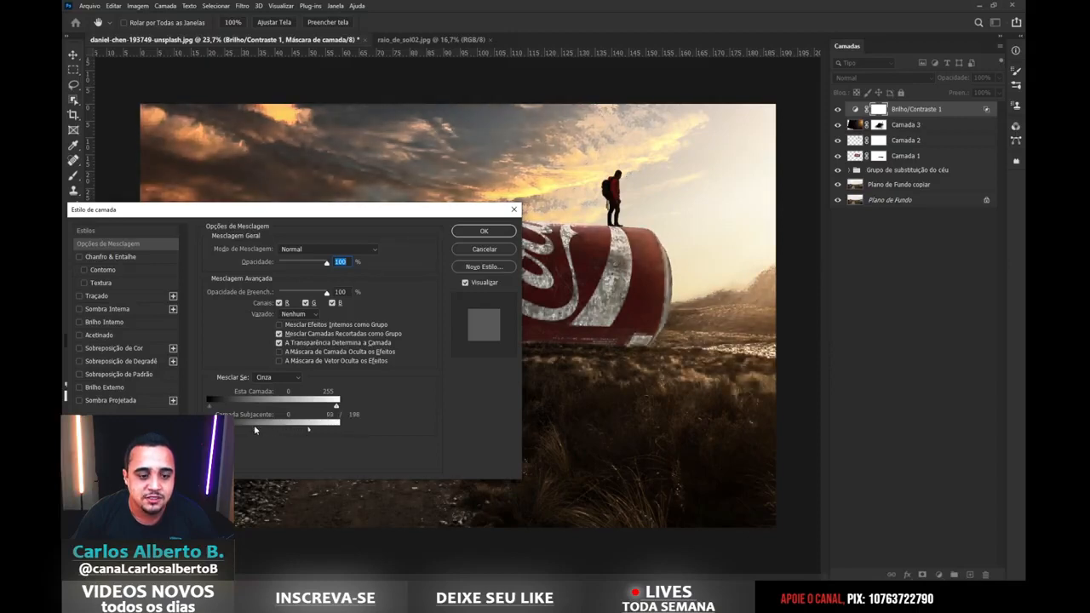
left_click_drag(368, 208, 782, 365)
left_click_drag(702, 362, 278, 188)
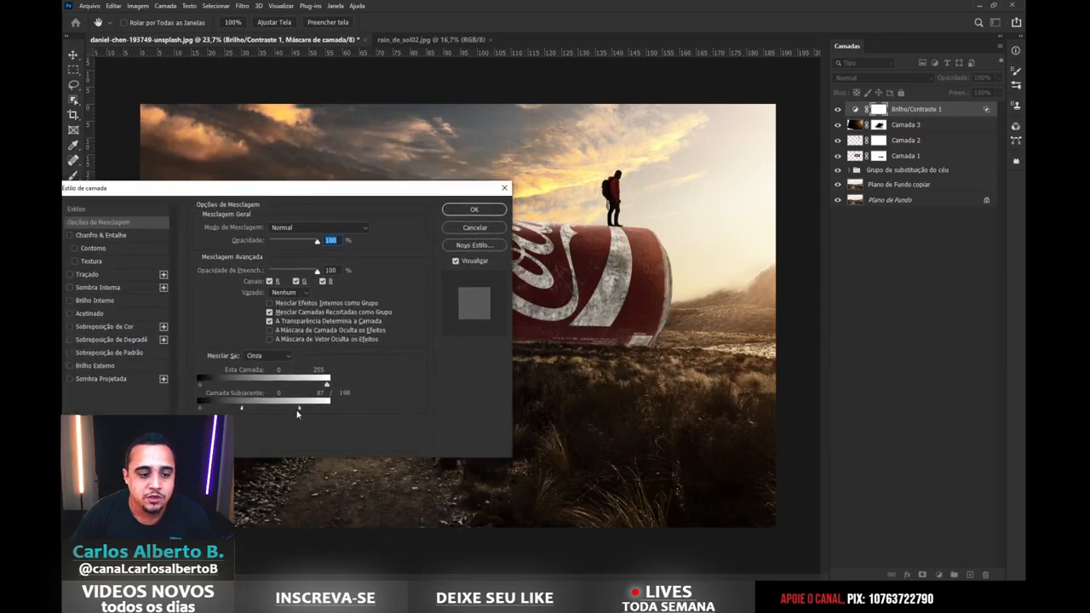
left_click_drag(292, 412, 228, 409)
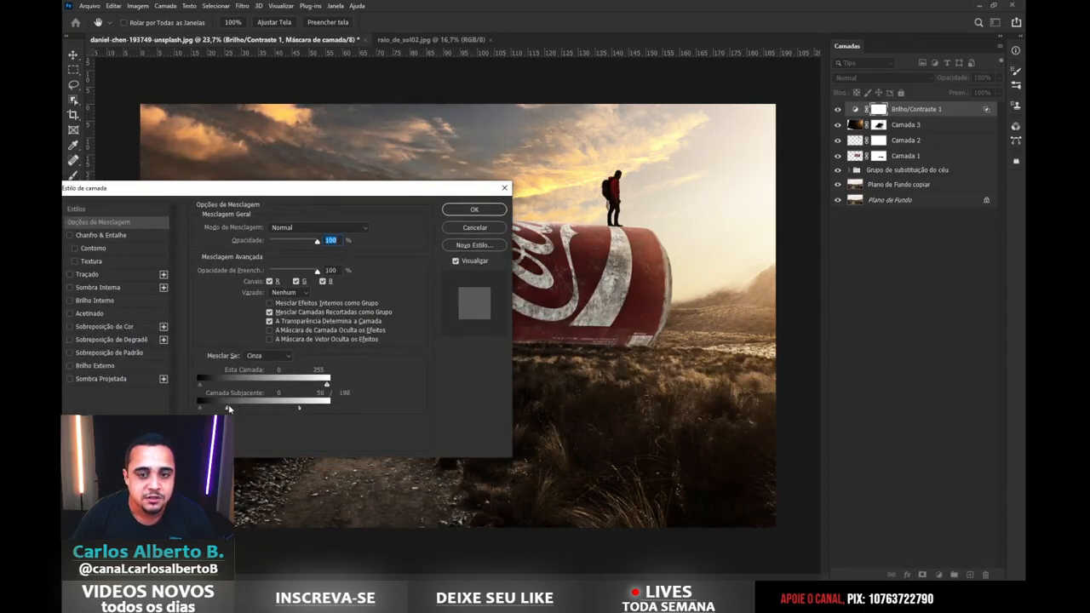
left_click(464, 208)
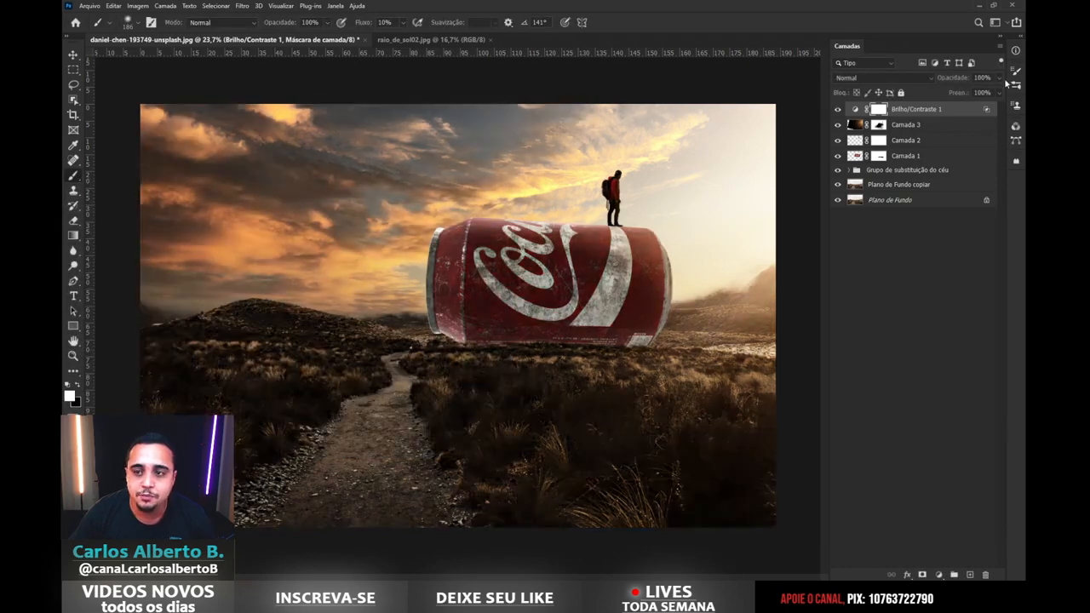
- Lower the Brilho/Contraste adjustment layer's opacity to 59% and compare the image with and without it
left_click(1000, 77)
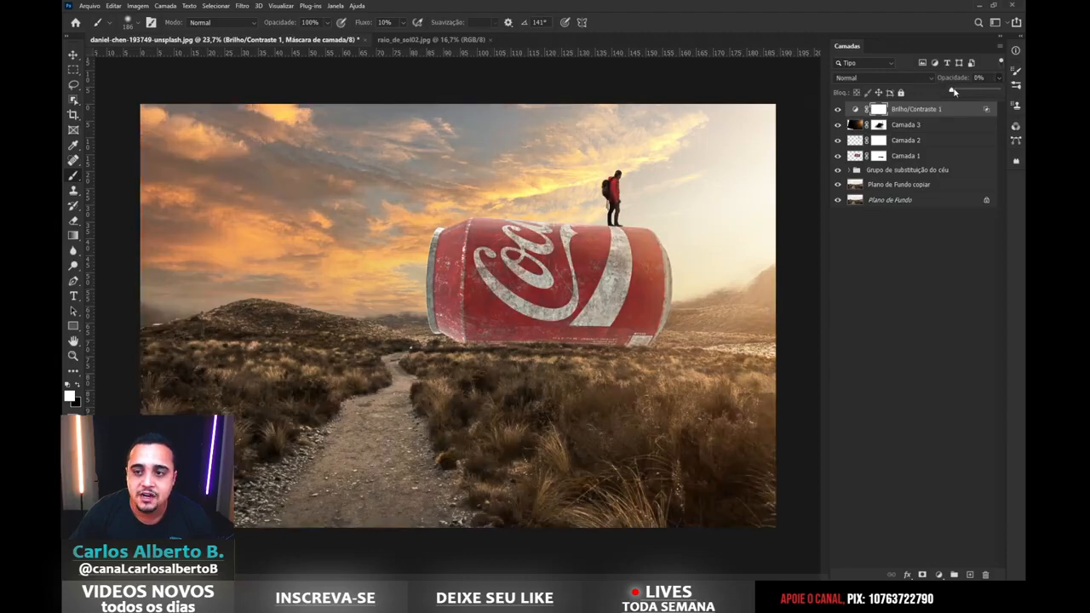
left_click_drag(953, 92, 981, 92)
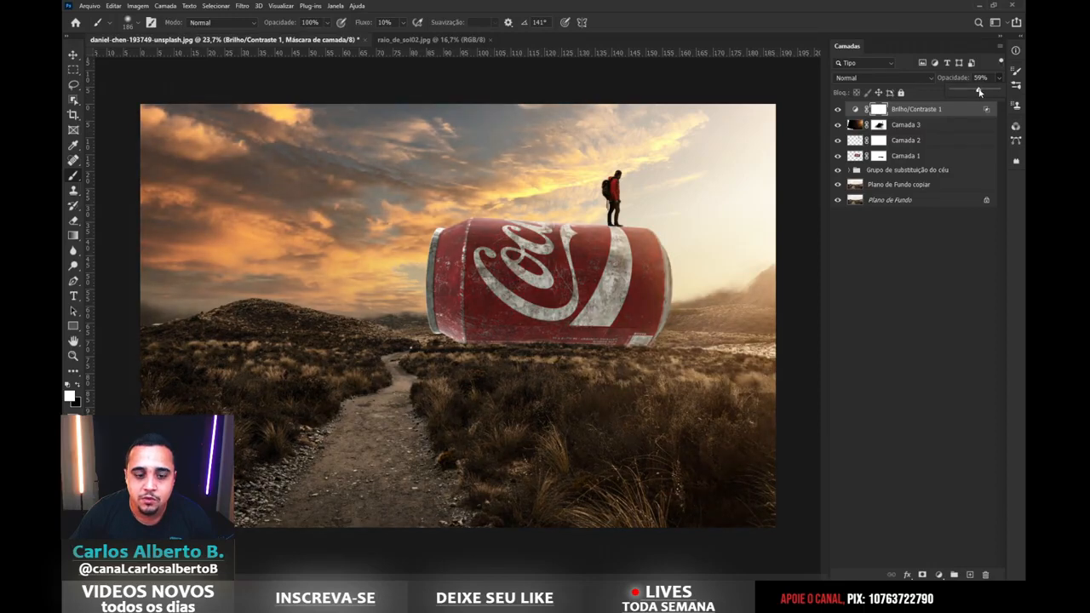
left_click(838, 110)
left_click(838, 110)
scroll(462, 177, "down", 5)
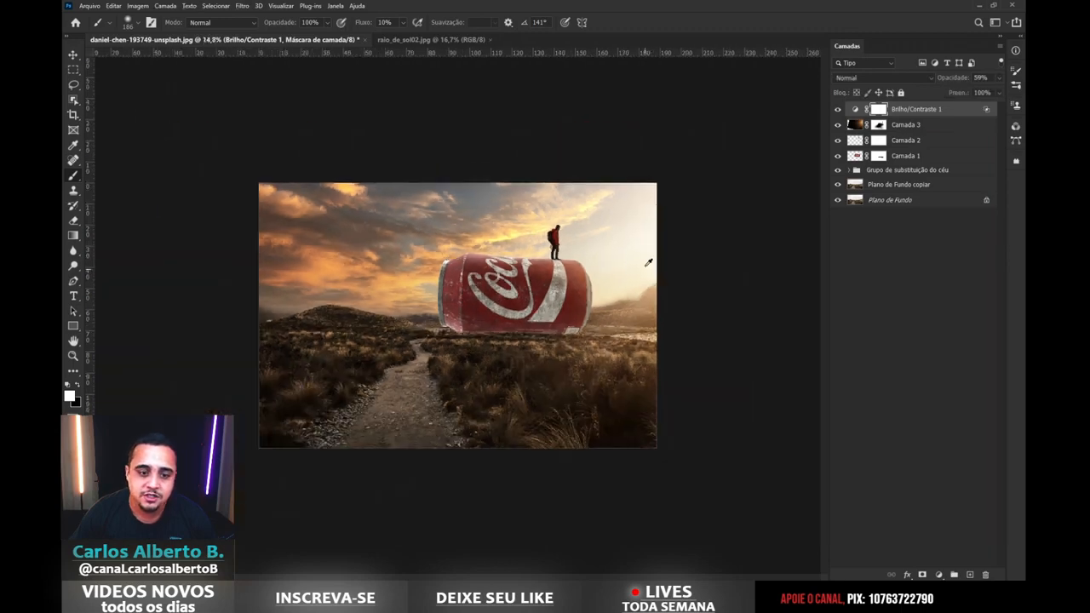
scroll(648, 262, "up", 7)
scroll(635, 278, "down", 4)
scroll(639, 256, "up", 2)
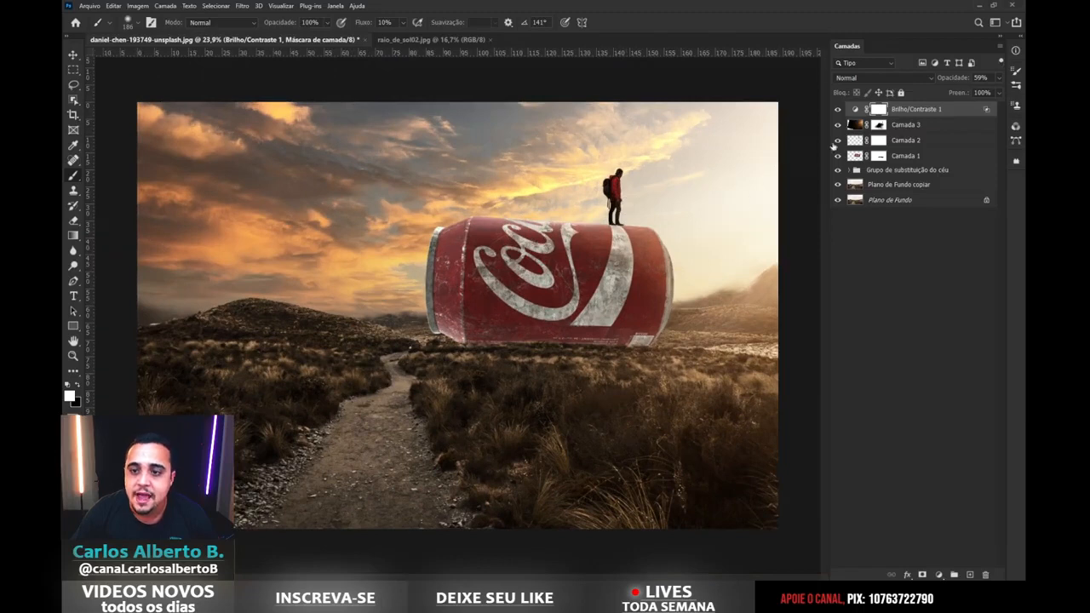
- Create a new layer above the can layer Camada 1 and clip it to the can
left_click(906, 156)
left_click(837, 156)
left_click(837, 155)
left_click(837, 156)
left_click(837, 156)
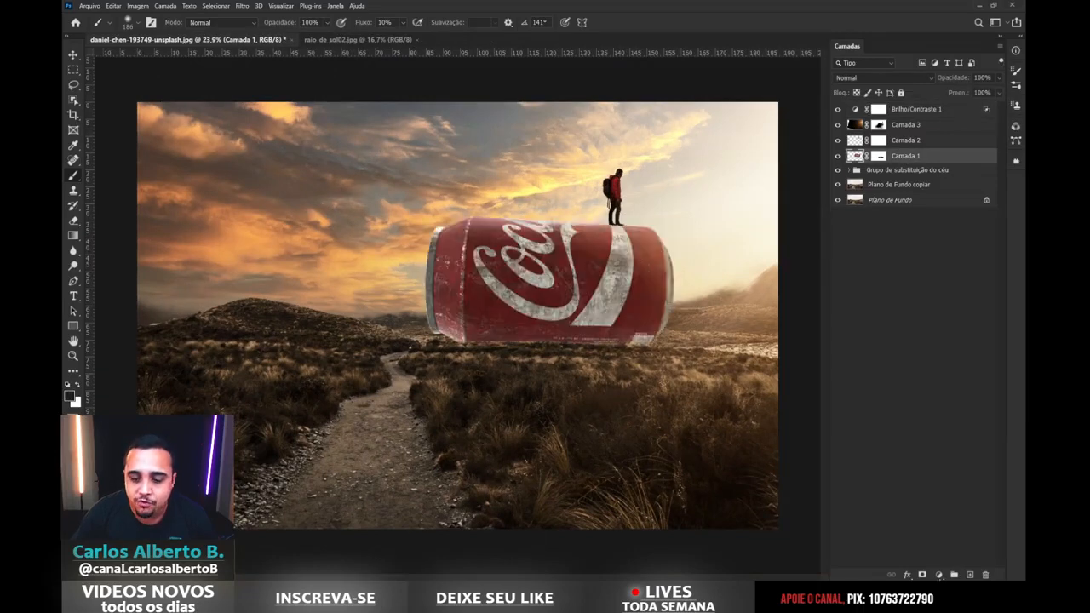
left_click(970, 575)
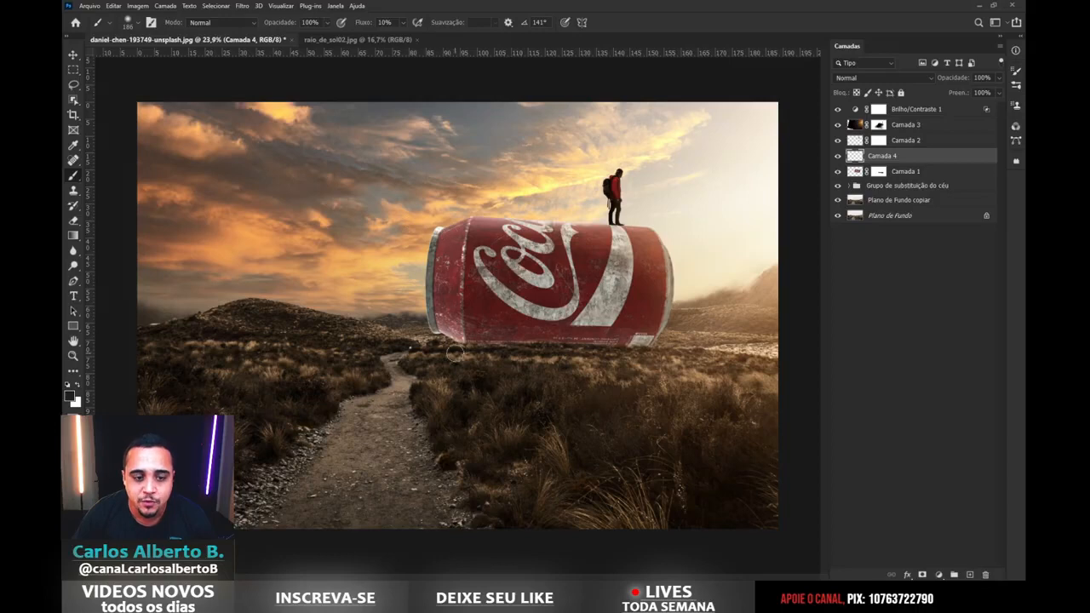
left_click(891, 161, "alt")
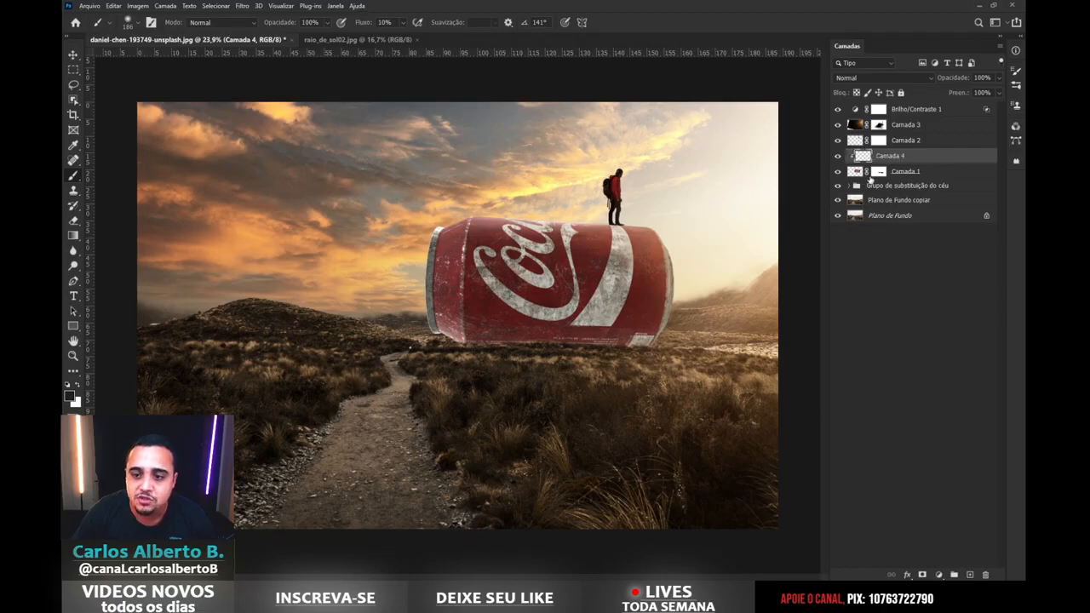
left_click(837, 172)
left_click(837, 171)
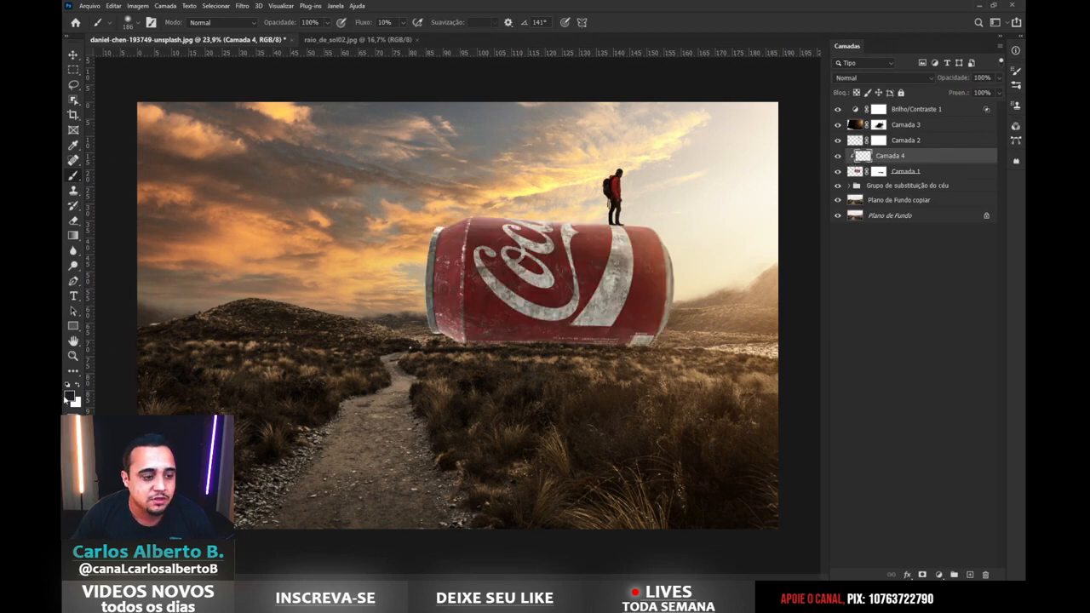
- Brush soft dark shading over the can's body and underside on the clipped layer, and set that layer's opacity to 48%
left_click_drag(516, 216, 560, 212)
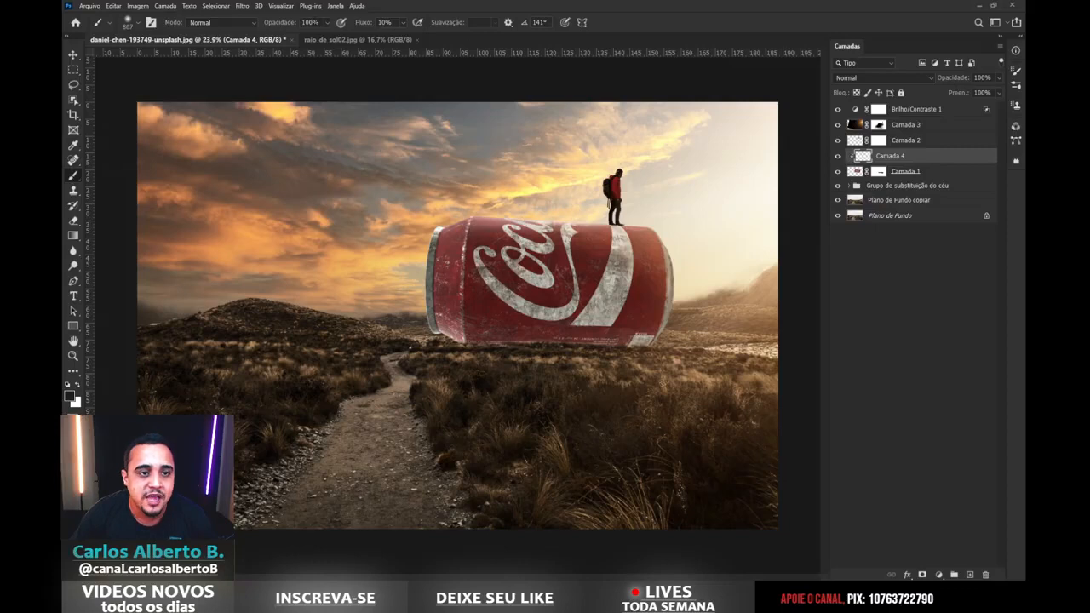
left_click_drag(518, 294, 552, 298)
mouse_move(513, 332)
left_mouse_down()
mouse_move(456, 343)
mouse_move(598, 356)
mouse_move(623, 341)
mouse_move(614, 310)
mouse_move(532, 298)
mouse_move(410, 310)
mouse_move(477, 323)
mouse_move(562, 298)
mouse_move(618, 353)
mouse_move(639, 311)
mouse_move(540, 309)
mouse_move(694, 274)
mouse_move(683, 316)
mouse_move(627, 384)
mouse_move(496, 369)
mouse_move(684, 374)
mouse_move(691, 281)
left_mouse_up()
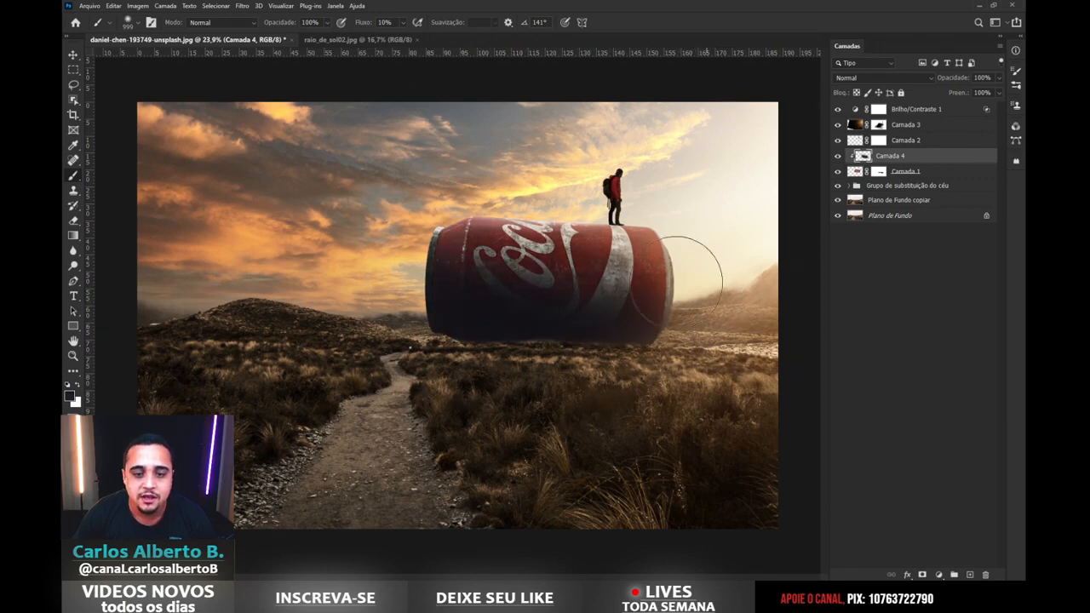
left_click(998, 90)
left_click_drag(955, 89, 962, 92)
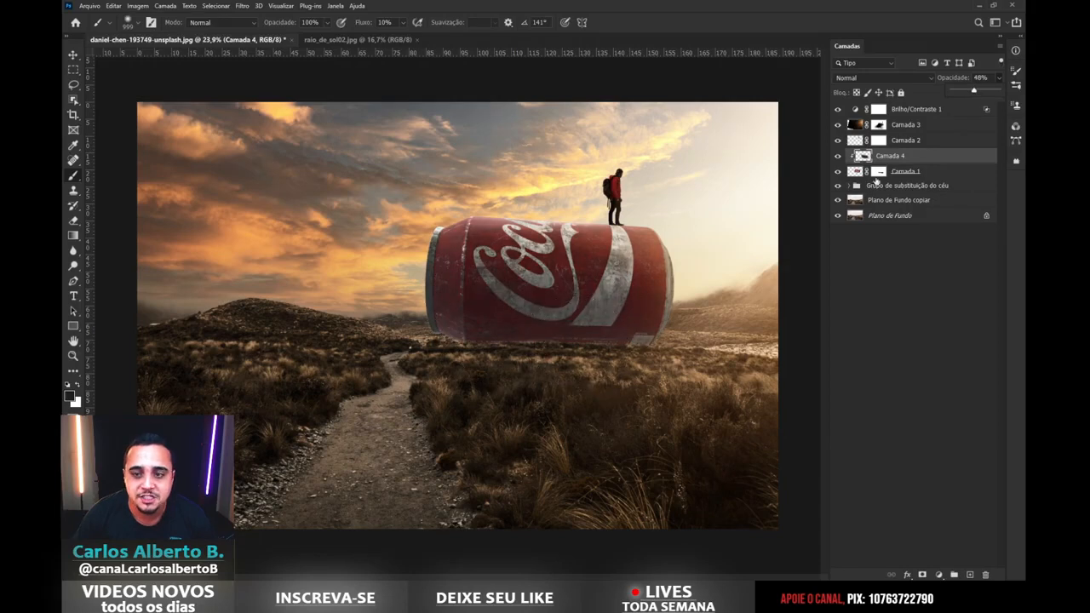
- Add a second clipped layer over the can with dark shading brushed along its bottom edge, at 74% opacity
left_click(972, 574)
left_click(877, 164, "alt")
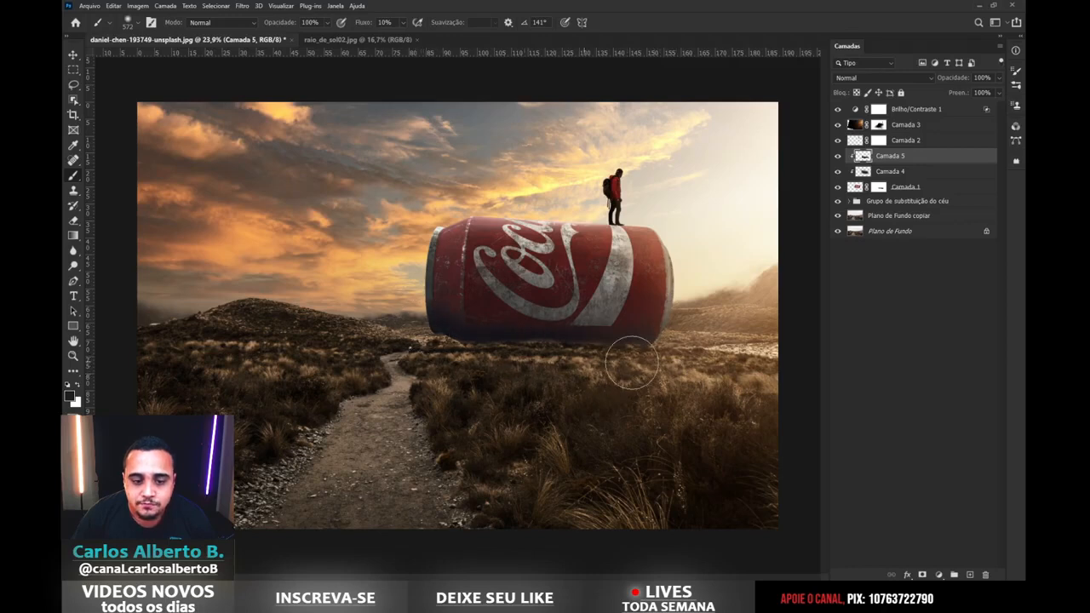
left_click(839, 157)
left_click(839, 156)
left_click_drag(1000, 79, 992, 94)
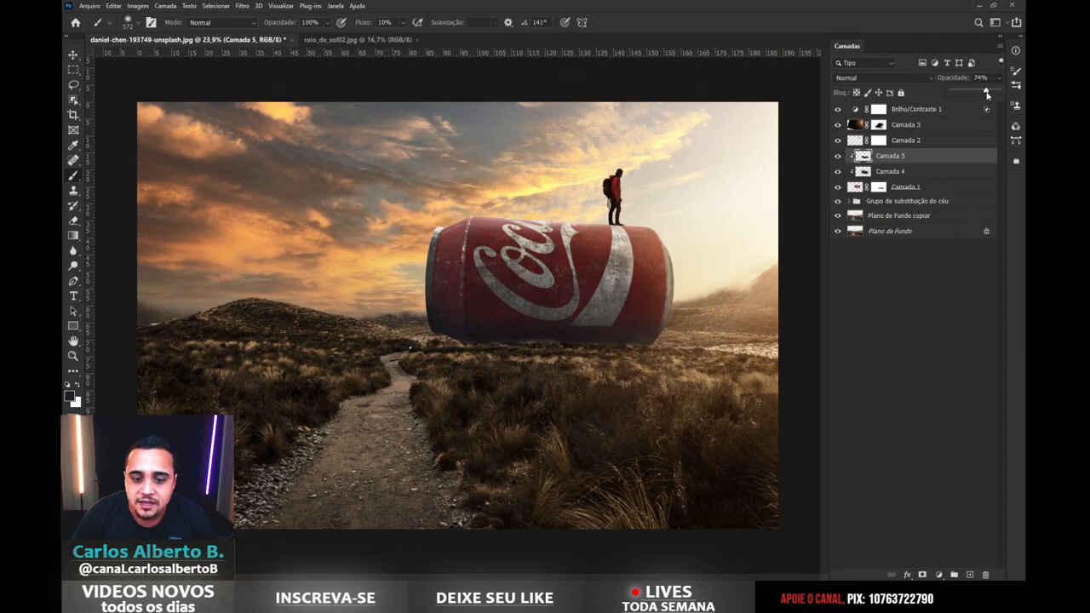
key("ctrl+minus")
key("ctrl+plus")
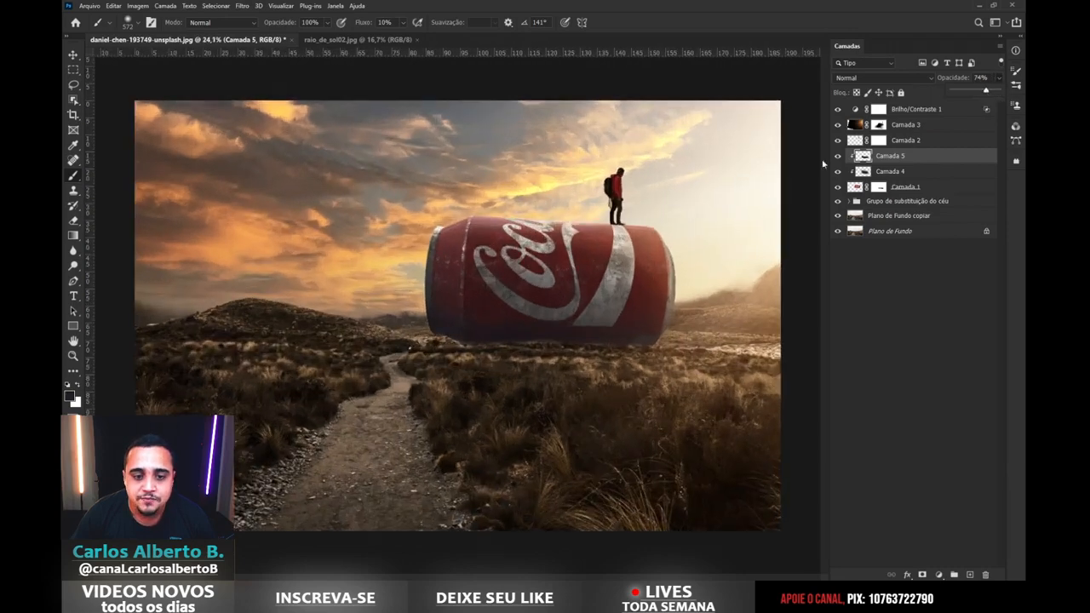
- Set the blend mode of the can's bottom-edge shading layer, Camada 5, to Luz Indireta and compare the effect
left_click(855, 78)
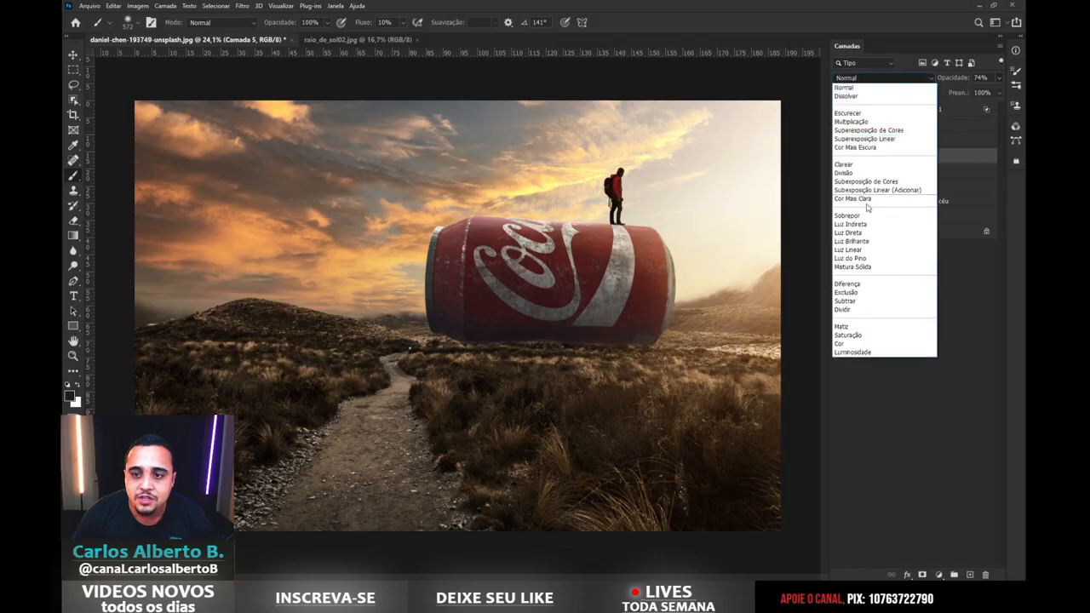
left_click(851, 224)
left_click(837, 156)
left_click(837, 156)
- Try the Luz Indireta blend mode on the can's first shading layer, Camada 4, and return it to Normal
left_click(848, 174)
left_click(889, 79)
left_click(854, 223)
left_click(837, 171)
left_click(836, 171)
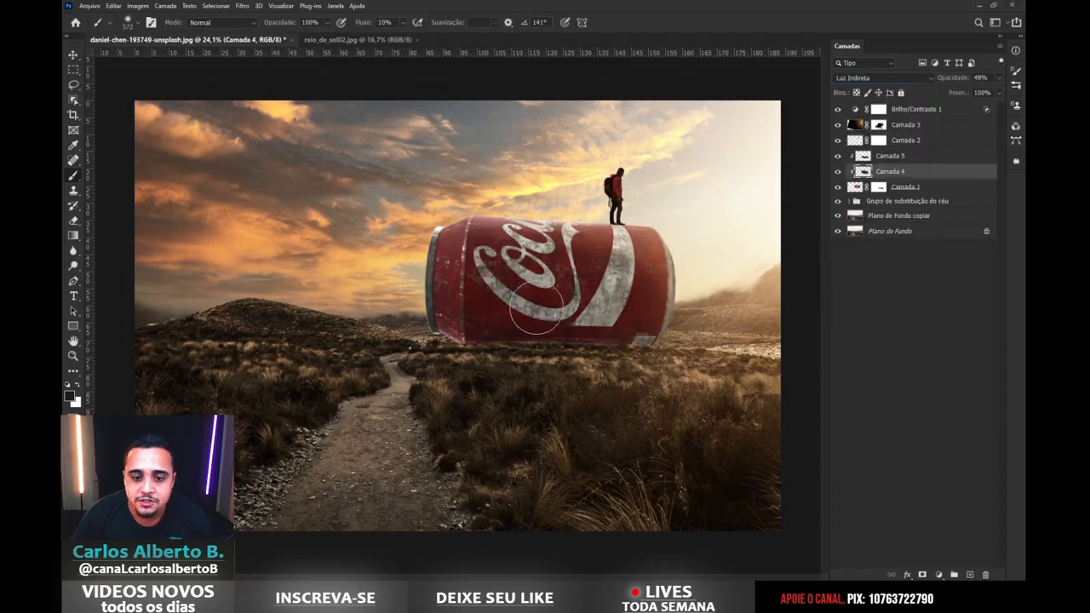
left_click(847, 80)
left_click(849, 83)
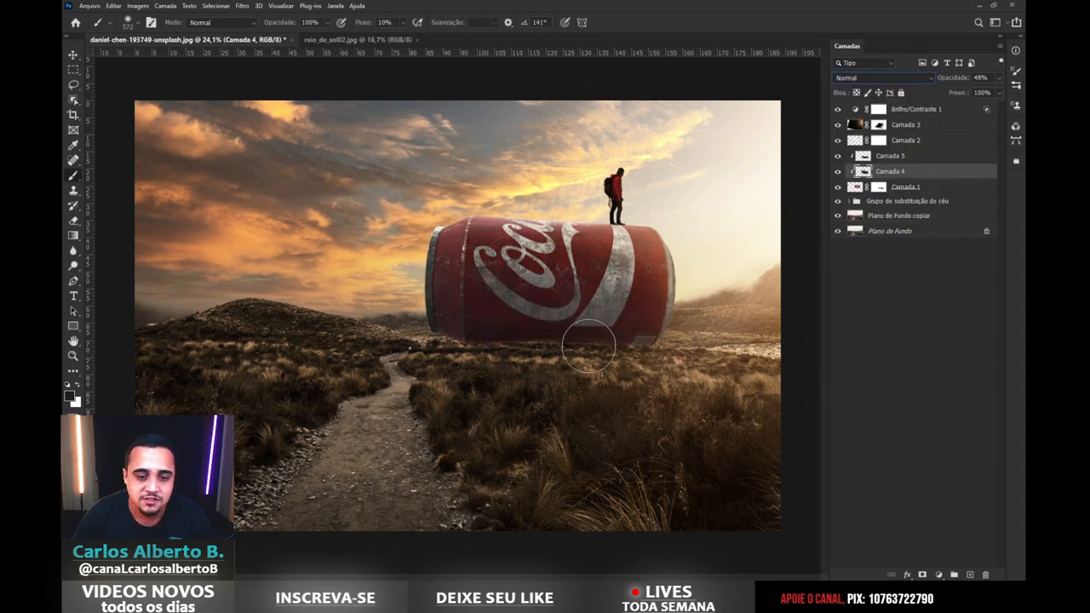
- Compare the can with and without its two shading layers, viewing the whole composite
key("v")
scroll(641, 271, "down", 4)
scroll(585, 327, "up", 3)
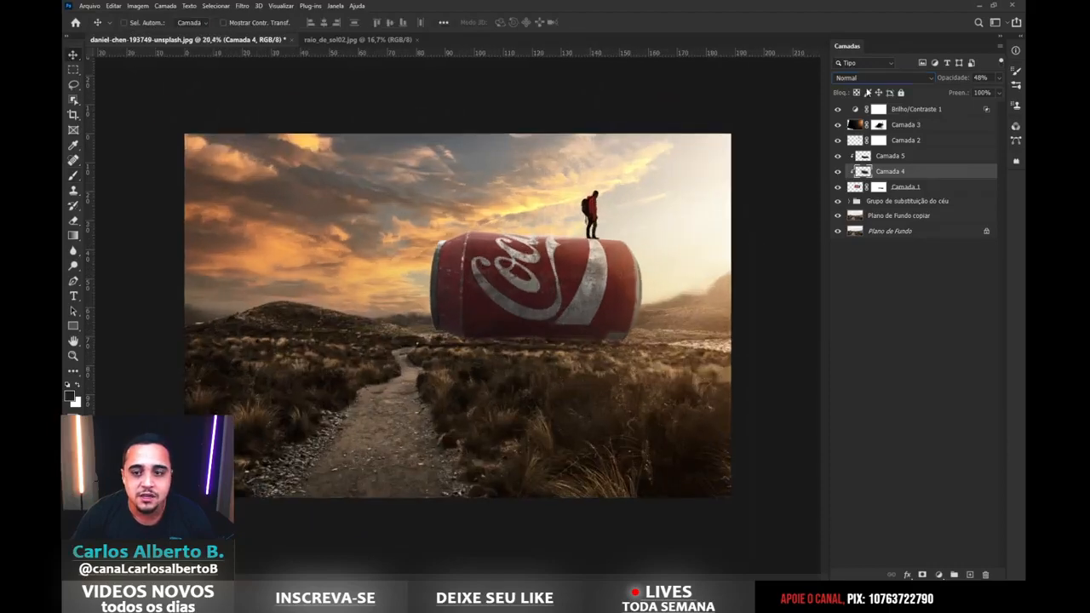
left_click(837, 171)
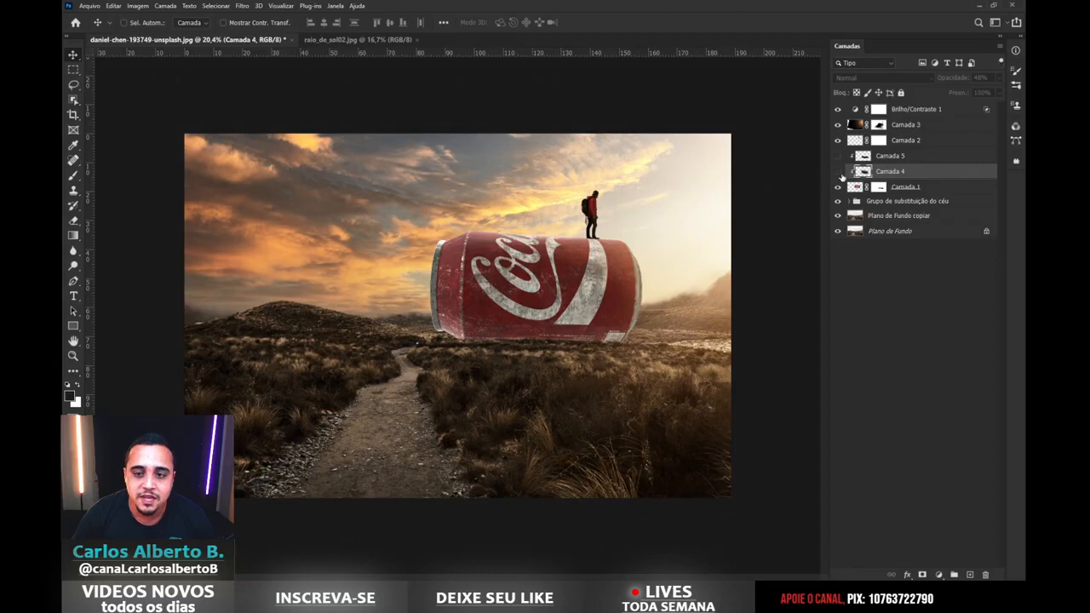
left_click_drag(837, 173, 838, 157)
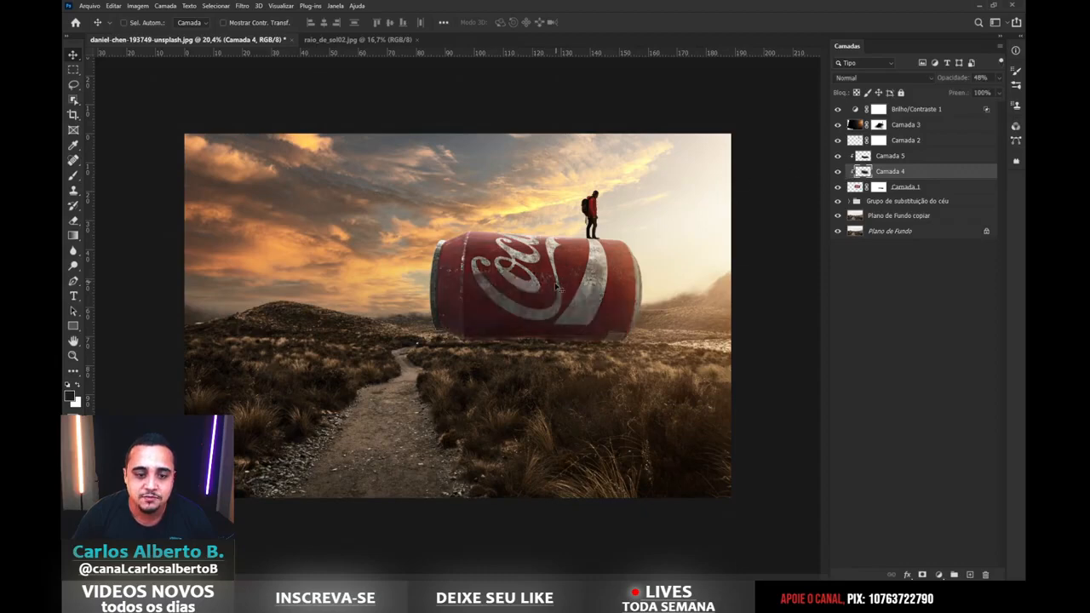
scroll(555, 288, "down", 2)
scroll(587, 311, "up", 4)
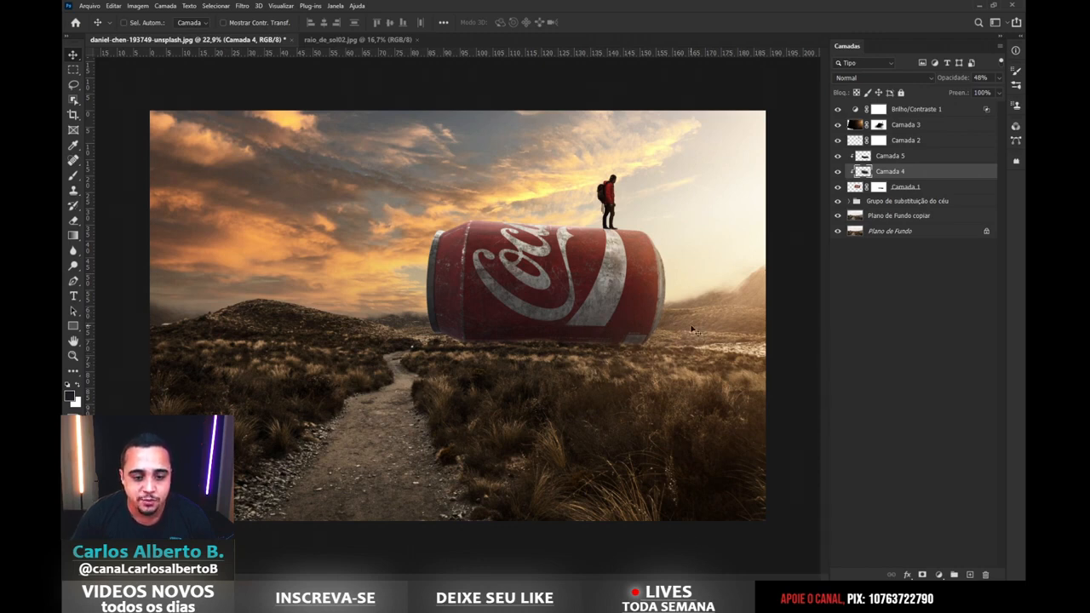
- Create a new empty layer between the can layer and the sky replacement group for the can's ground shadow
left_click(887, 204)
left_click(906, 187)
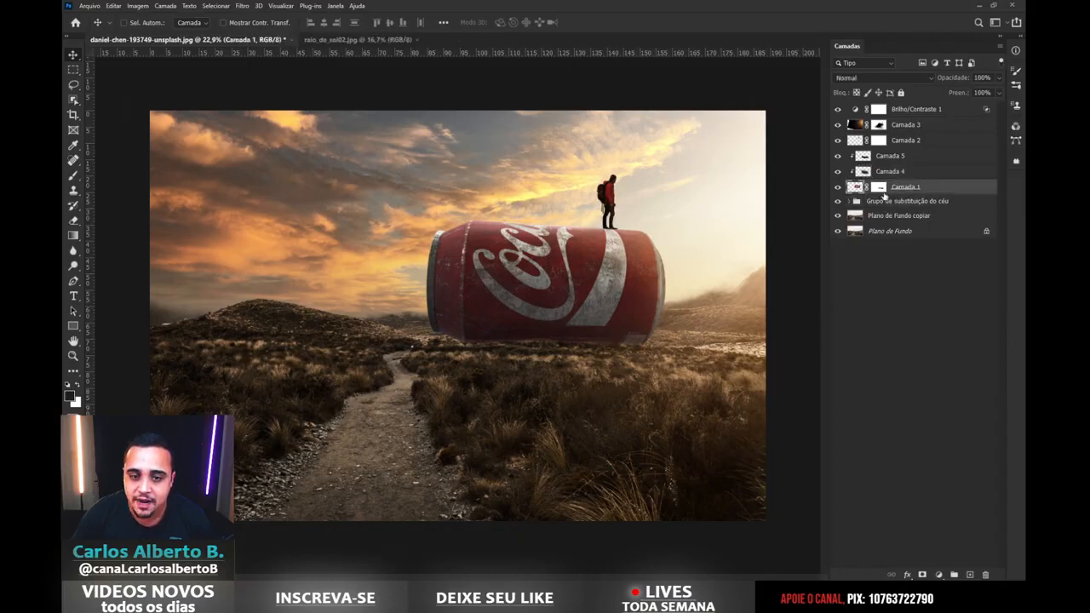
left_click(837, 186)
left_click(837, 187)
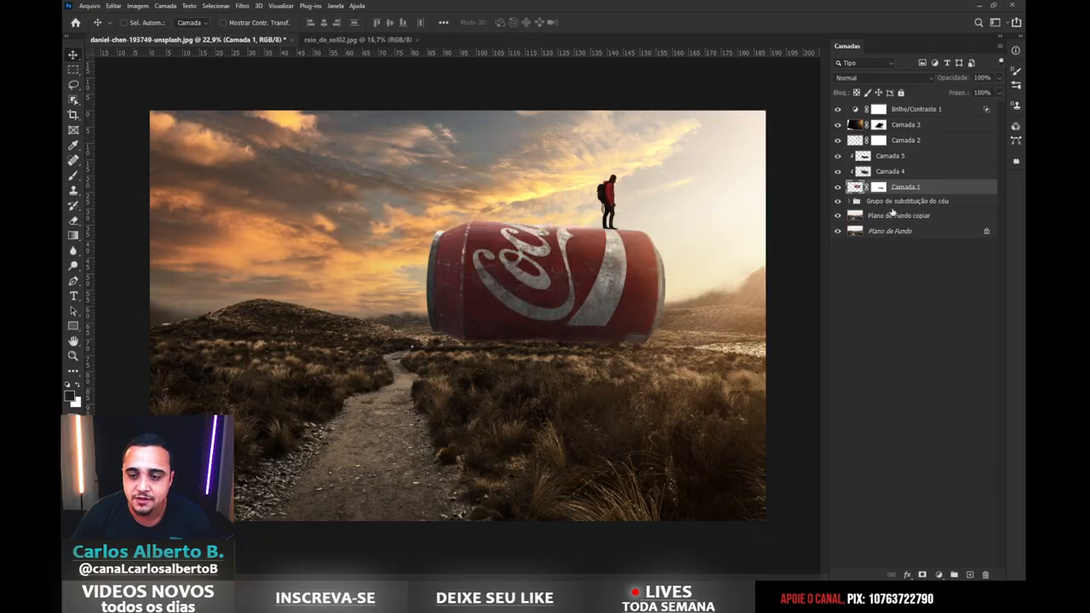
left_click(893, 207)
left_click(969, 575)
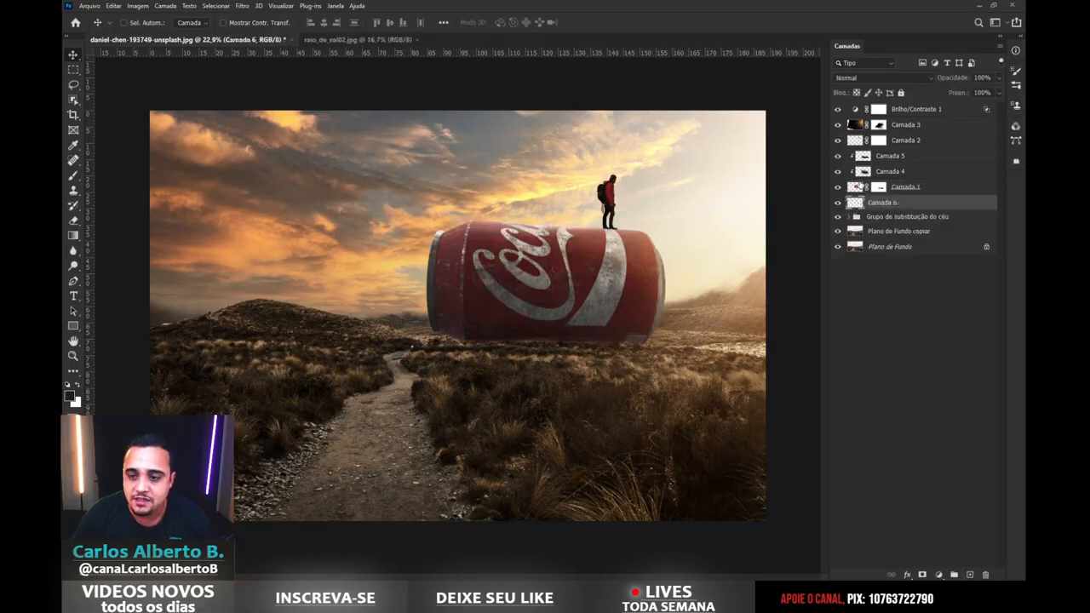
- Rename the can layer Camada 1 as latinha
left_click(906, 188)
double_click(900, 188)
type("latinha")
key("Return")
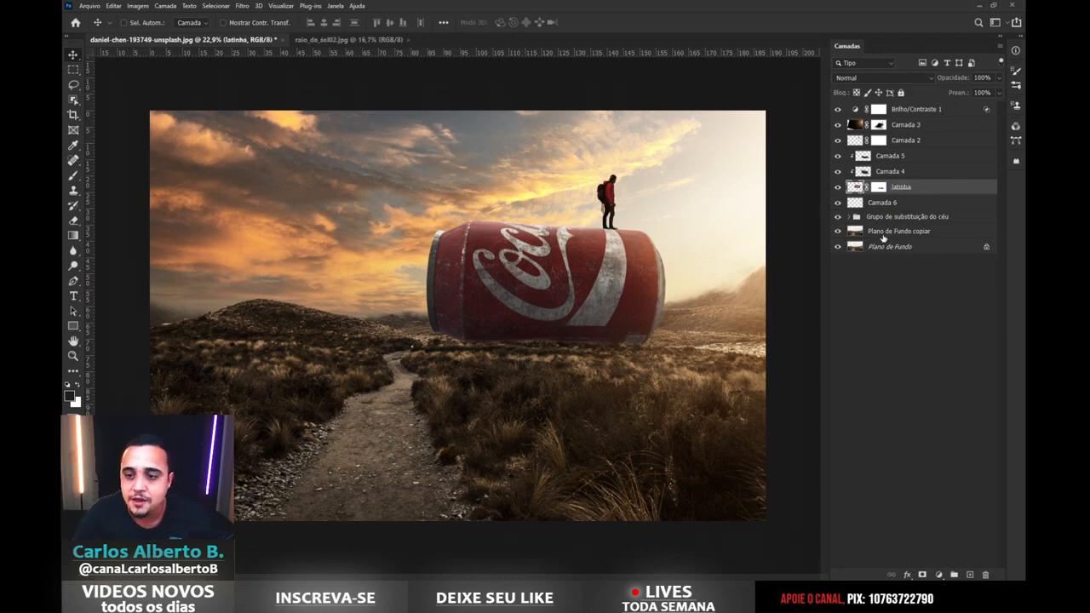
- Brush a dark ground shadow on Camada 6 beneath the can, extending it diagonally across the grass and path away from the sun
left_click(880, 204)
left_click(73, 178)
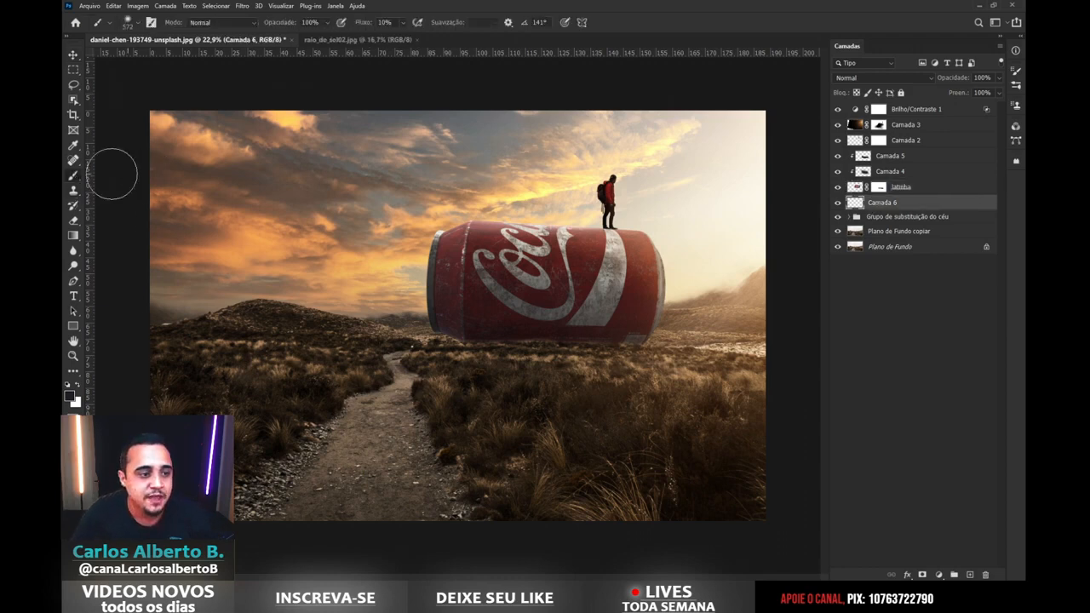
mouse_move(542, 327)
left_mouse_down()
mouse_move(486, 353)
mouse_move(602, 326)
mouse_move(568, 345)
mouse_move(610, 337)
mouse_move(569, 351)
mouse_move(621, 332)
mouse_move(569, 353)
mouse_move(621, 335)
left_mouse_up()
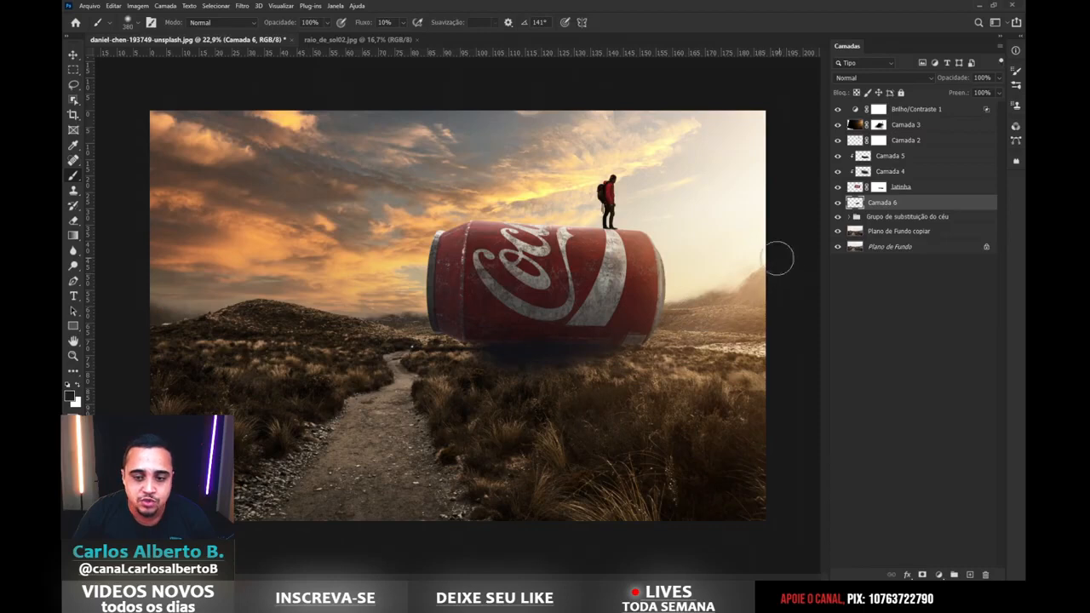
mouse_move(619, 325)
left_mouse_down()
mouse_move(472, 359)
mouse_move(594, 336)
mouse_move(386, 409)
mouse_move(532, 359)
mouse_move(418, 402)
mouse_move(505, 386)
mouse_move(604, 348)
mouse_move(322, 437)
mouse_move(517, 356)
mouse_move(414, 391)
mouse_move(480, 341)
mouse_move(369, 387)
mouse_move(475, 345)
mouse_move(412, 370)
mouse_move(450, 348)
mouse_move(425, 347)
mouse_move(451, 336)
mouse_move(521, 346)
mouse_move(477, 335)
left_mouse_up()
mouse_move(426, 372)
left_mouse_down()
mouse_move(631, 338)
mouse_move(432, 376)
mouse_move(312, 432)
left_mouse_up()
left_click_drag(458, 389, 307, 456)
mouse_move(380, 397)
left_mouse_down()
mouse_move(552, 370)
mouse_move(401, 397)
mouse_move(362, 428)
mouse_move(610, 379)
left_mouse_up()
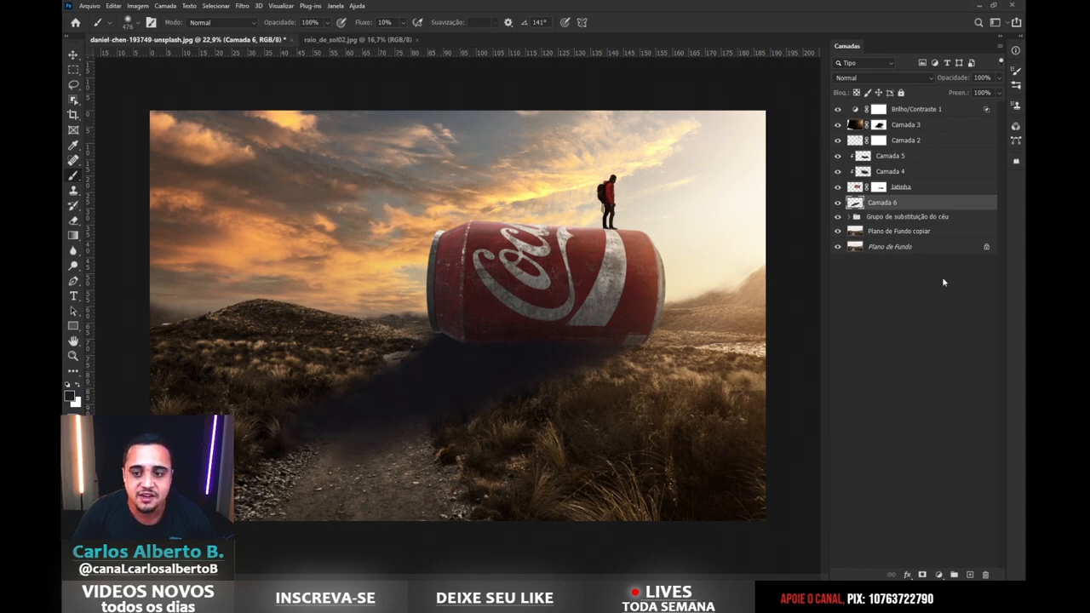
- Add a layer mask to Camada 6 and brush it black to remove the can's ground shadow from the path
left_click(920, 573)
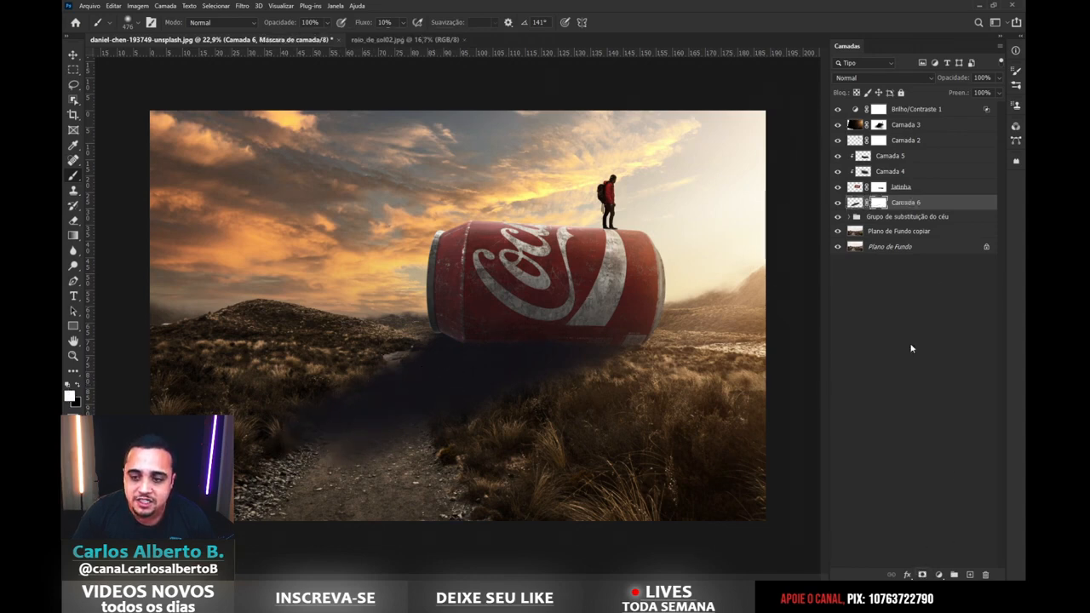
left_click(838, 204)
left_click(838, 204)
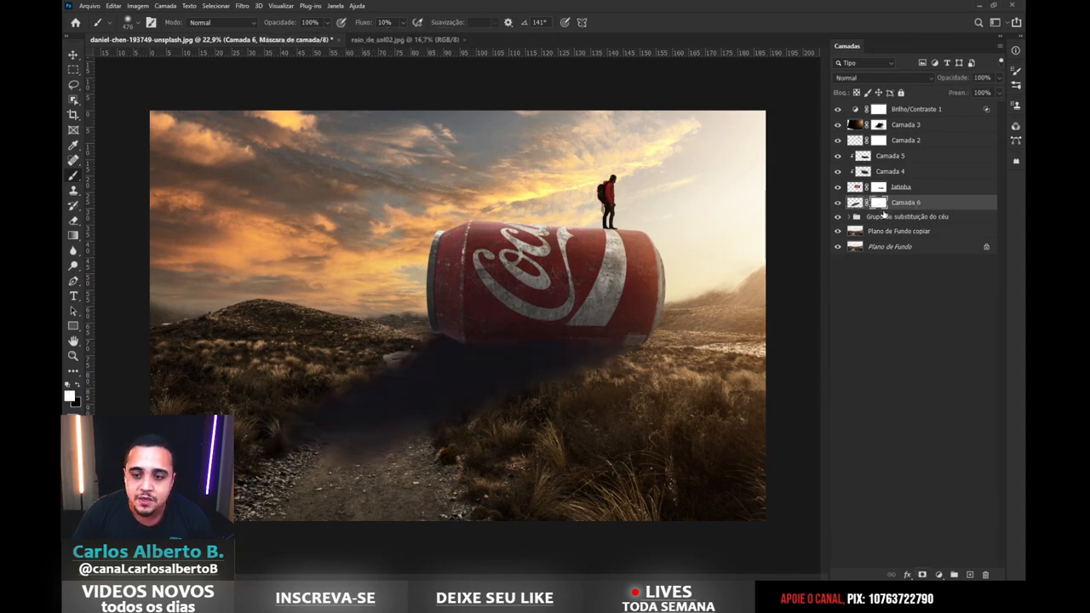
key("x")
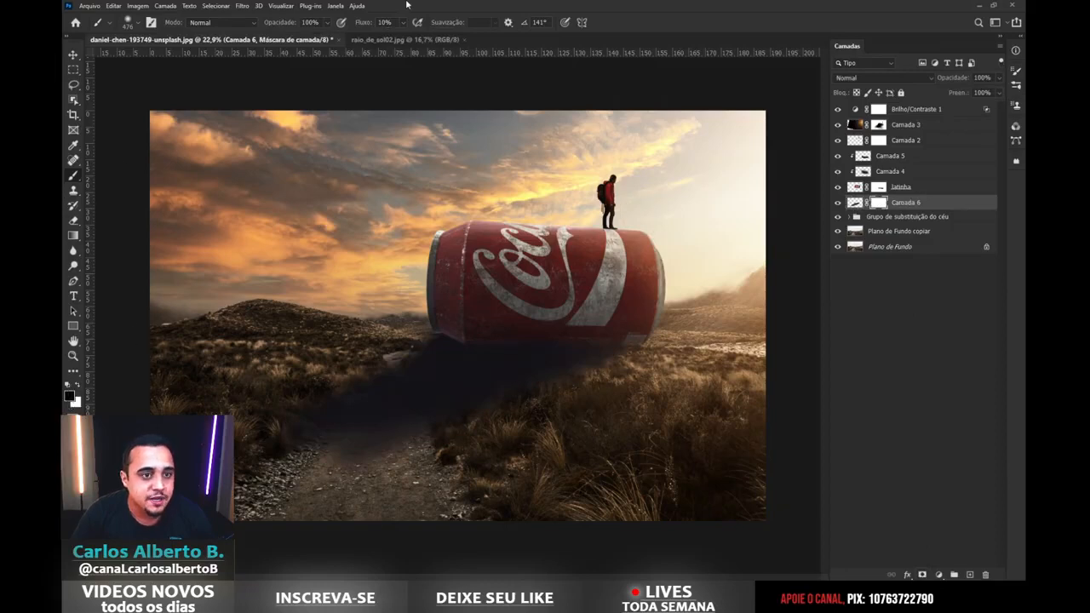
mouse_move(327, 392)
left_mouse_down()
mouse_move(345, 386)
mouse_move(351, 415)
left_mouse_up()
mouse_move(287, 425)
left_mouse_down()
mouse_move(363, 416)
mouse_move(284, 428)
mouse_move(380, 421)
mouse_move(408, 445)
left_mouse_up()
left_click_drag(571, 340, 495, 343)
- Refine the Camada 6 mask around the shadow's path-side edge and compare the composite with and without the shadow
key("x")
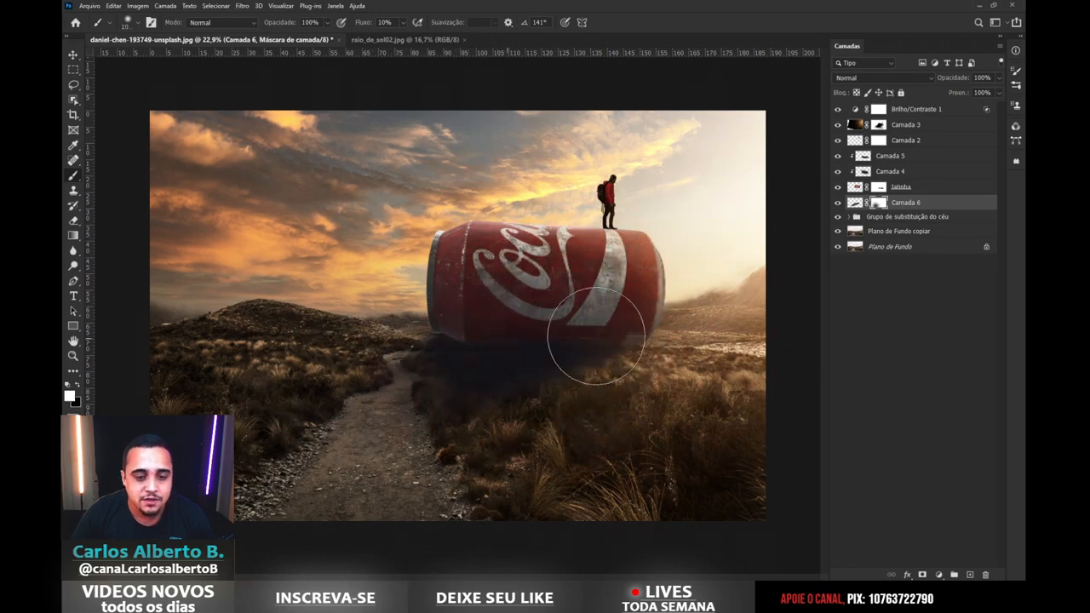
key("x")
mouse_move(418, 408)
left_mouse_down()
mouse_move(388, 423)
mouse_move(432, 404)
mouse_move(377, 424)
mouse_move(415, 410)
mouse_move(377, 424)
mouse_move(416, 427)
left_mouse_up()
key("x")
left_click_drag(340, 436, 363, 434)
key("x")
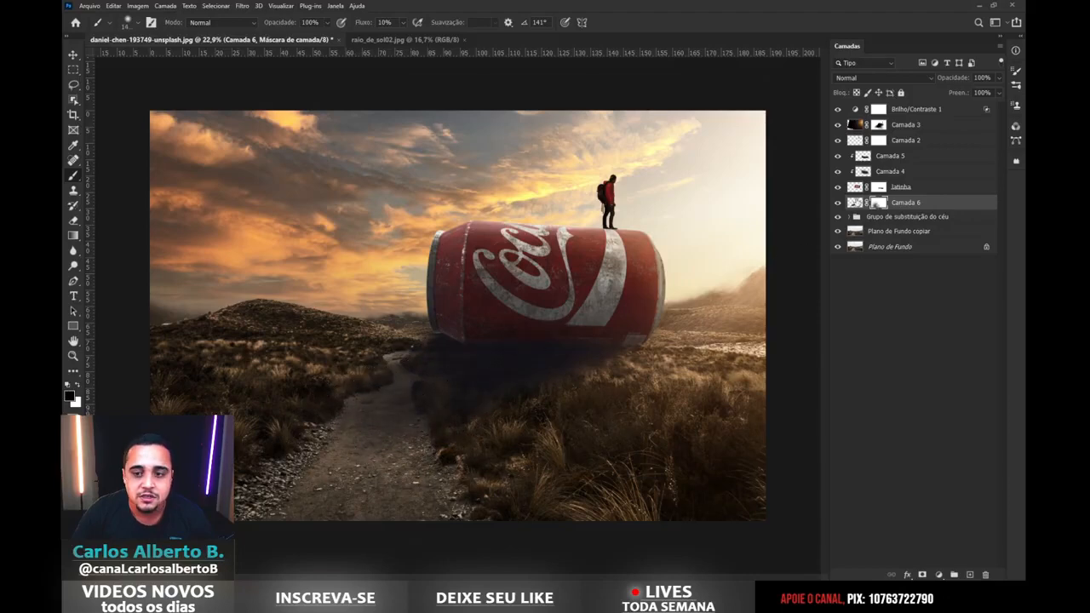
left_click(838, 202)
left_click(838, 203)
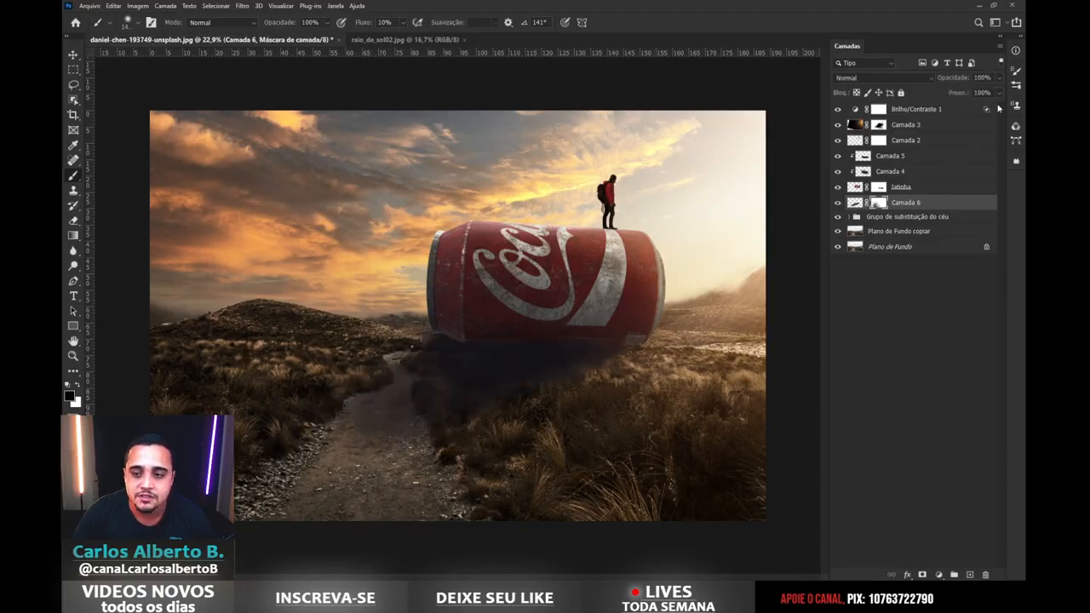
- Lower the Camada 6 opacity to 67%, comparing the scene with and without the ground shadow
left_click(999, 78)
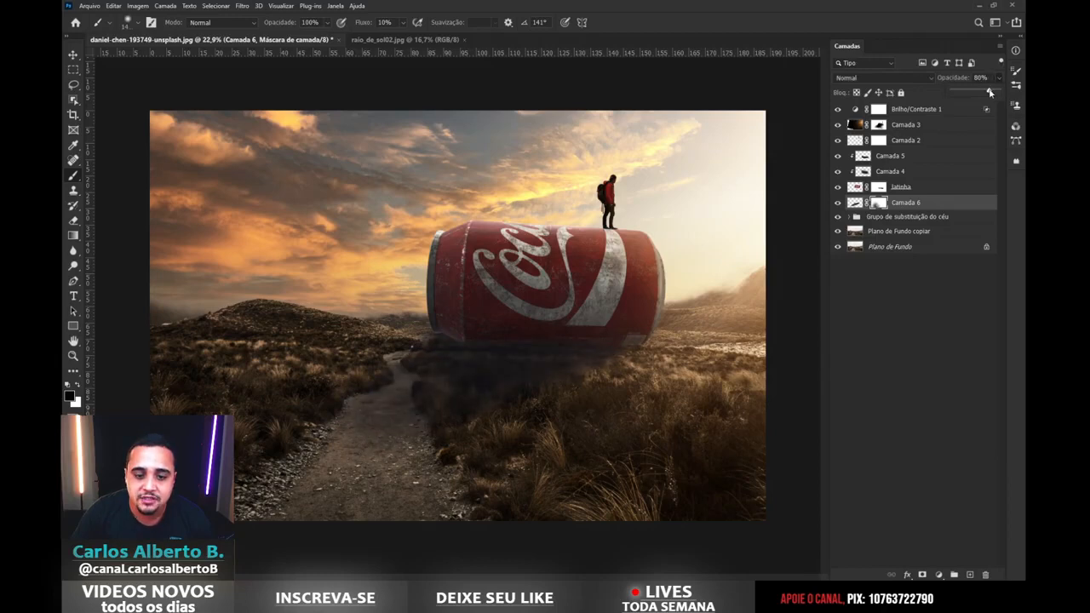
left_click(837, 202)
left_click(838, 203)
left_click(837, 203)
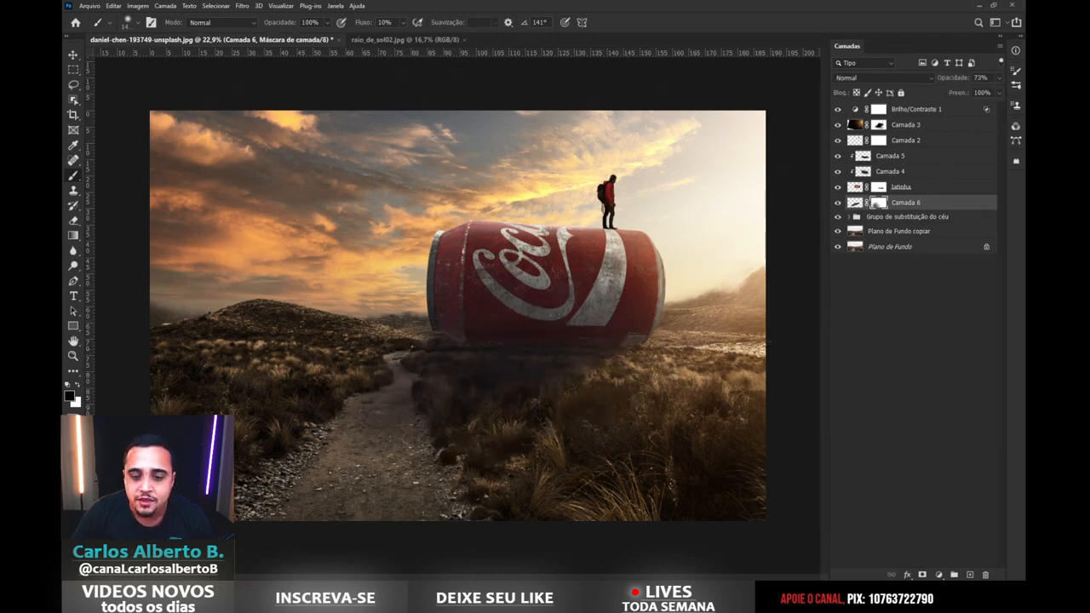
left_click(838, 202)
left_click(838, 202)
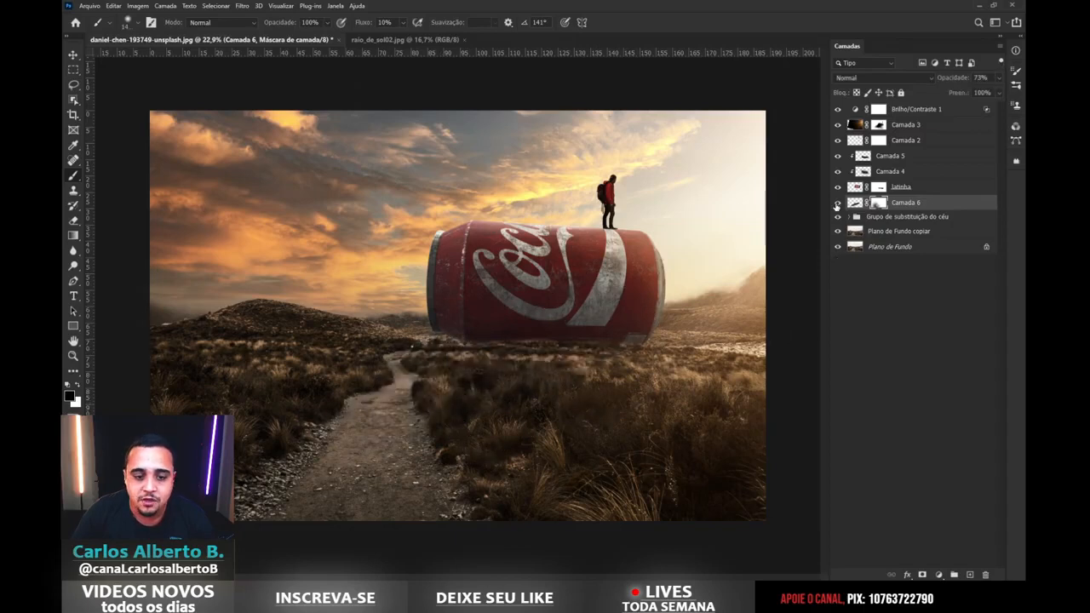
left_click(1000, 90)
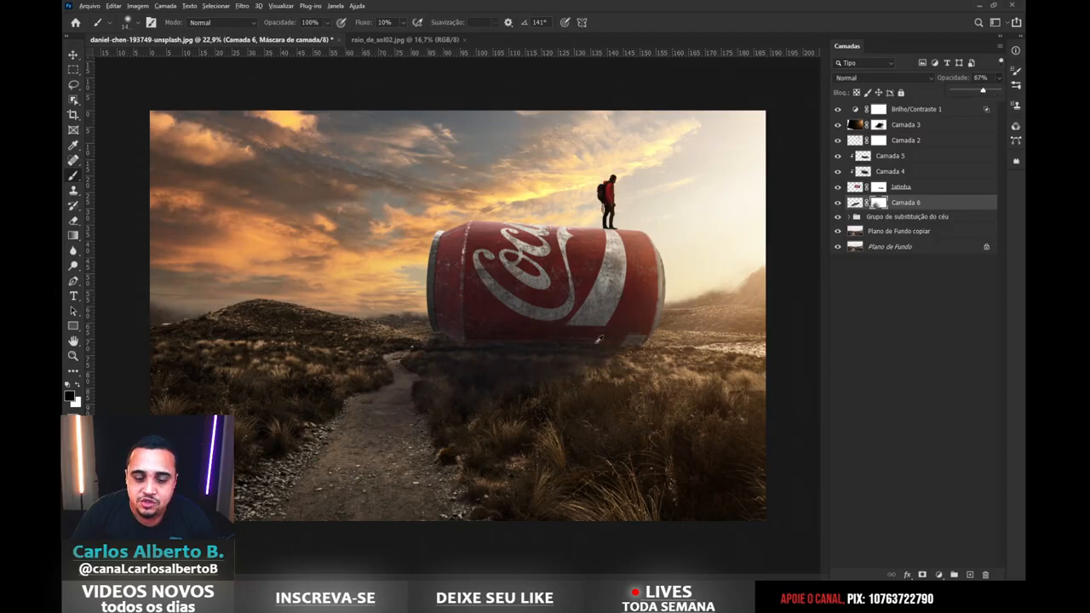
- Create a new layer above Camada 6 and brush a dark contact shadow along the can's underside where it meets the grass
scroll(598, 340, "up", 3)
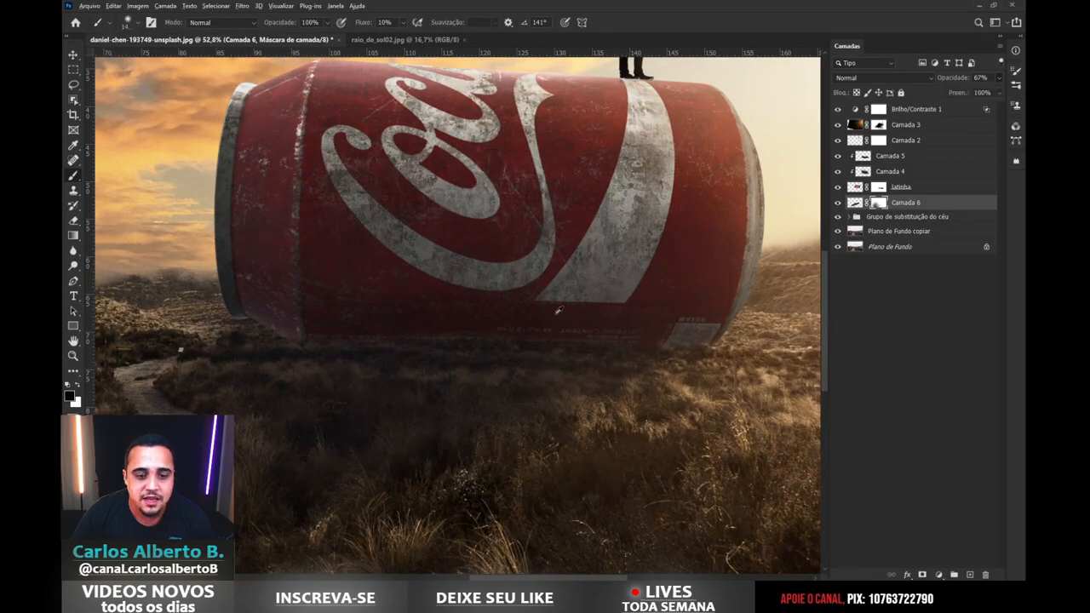
left_click(971, 575)
mouse_move(366, 305)
left_mouse_down()
mouse_move(300, 318)
mouse_move(276, 338)
mouse_move(302, 329)
mouse_move(275, 321)
mouse_move(385, 337)
mouse_move(341, 337)
mouse_move(417, 322)
mouse_move(364, 342)
mouse_move(493, 313)
mouse_move(452, 334)
mouse_move(515, 305)
mouse_move(539, 320)
mouse_move(577, 317)
mouse_move(483, 367)
mouse_move(617, 327)
mouse_move(634, 335)
mouse_move(609, 346)
mouse_move(651, 337)
mouse_move(636, 350)
mouse_move(691, 330)
mouse_move(594, 375)
mouse_move(532, 384)
mouse_move(512, 371)
mouse_move(386, 370)
mouse_move(542, 358)
left_mouse_up()
right_click(642, 329, "alt")
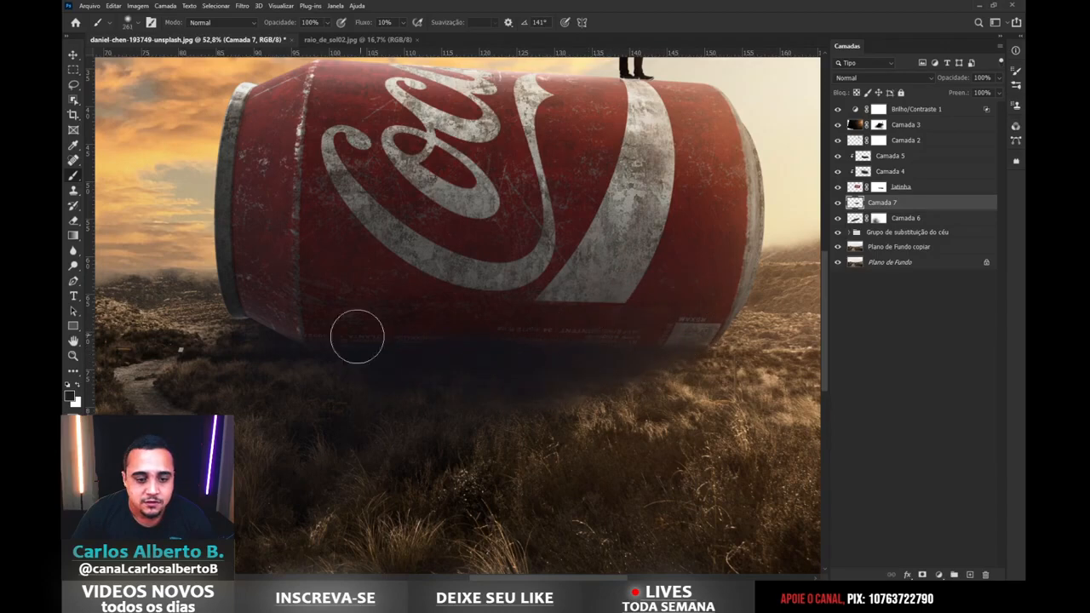
- Set the contact shadow layer's opacity to 86% and check its effect on the whole composite
left_click(999, 79)
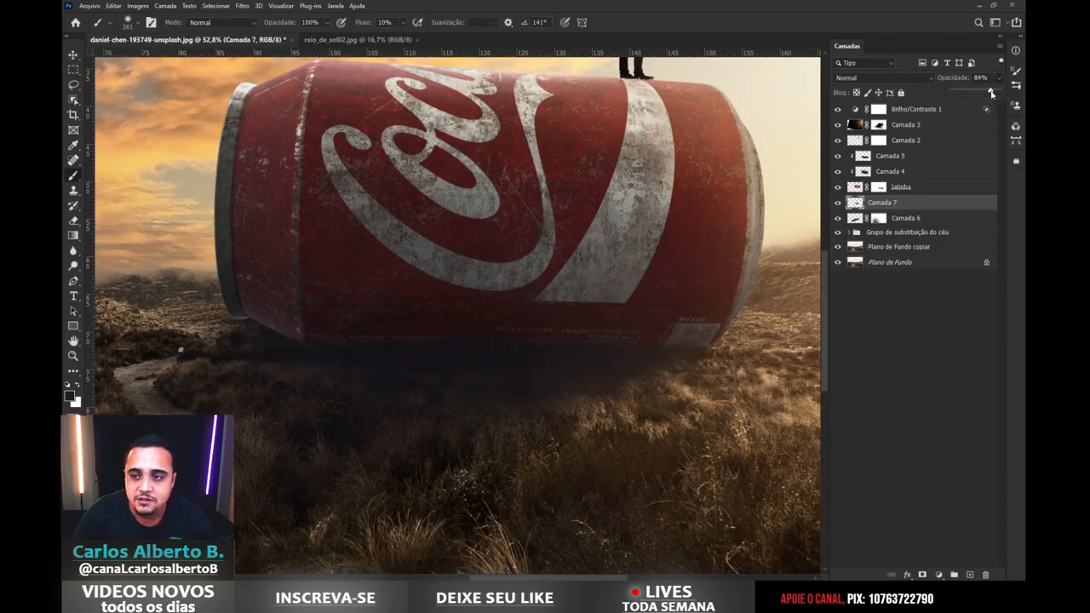
left_click(838, 206)
left_click(837, 205)
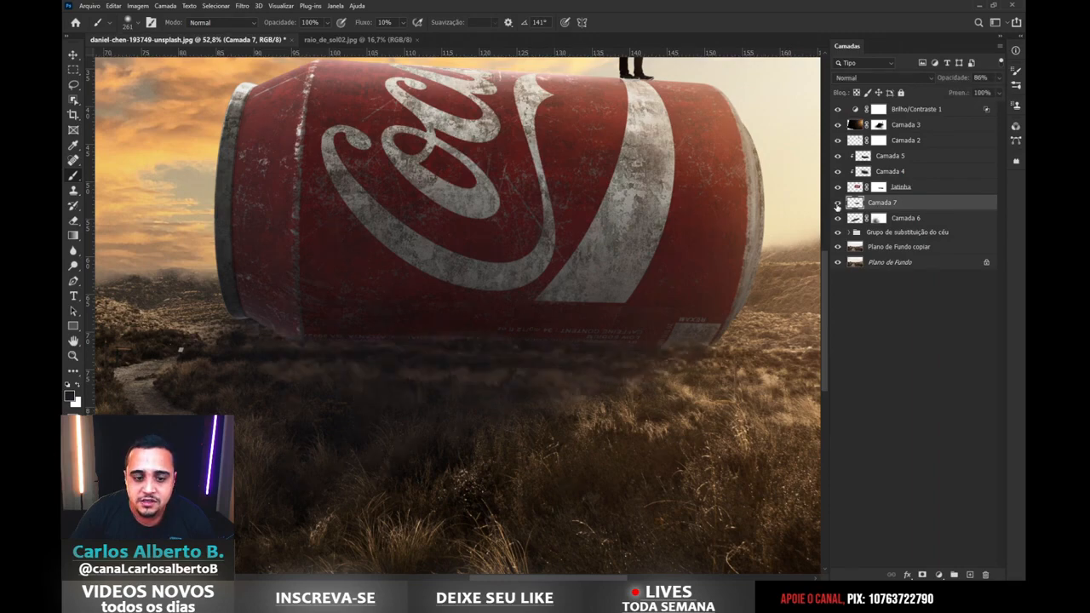
scroll(457, 321, "down", 5)
scroll(523, 386, "up", 1)
scroll(587, 355, "down", 1)
scroll(605, 327, "up", 1)
scroll(640, 219, "down", 1)
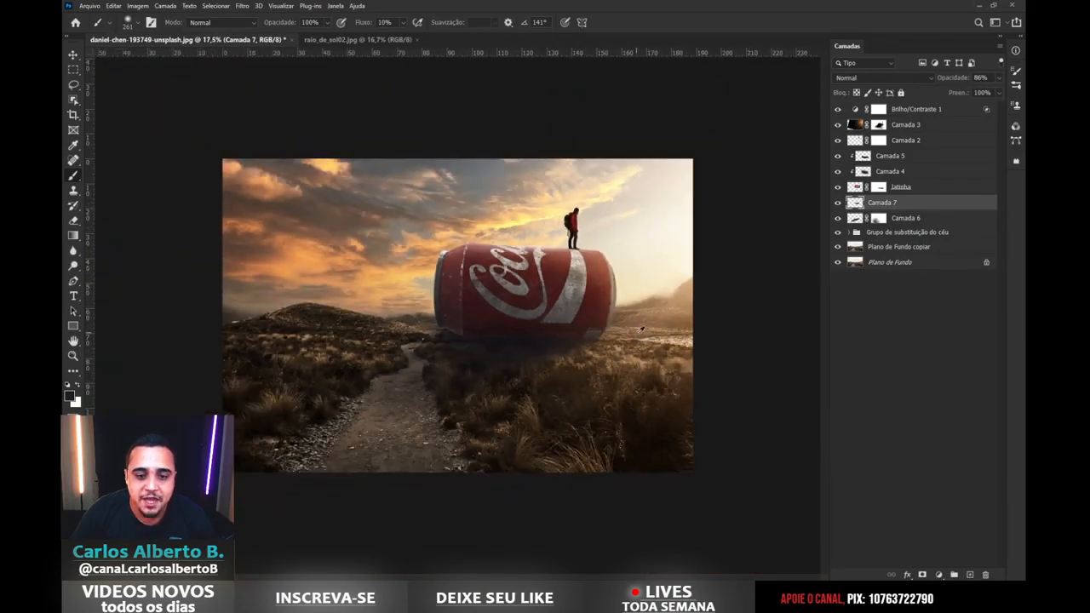
scroll(673, 325, "up", 1)
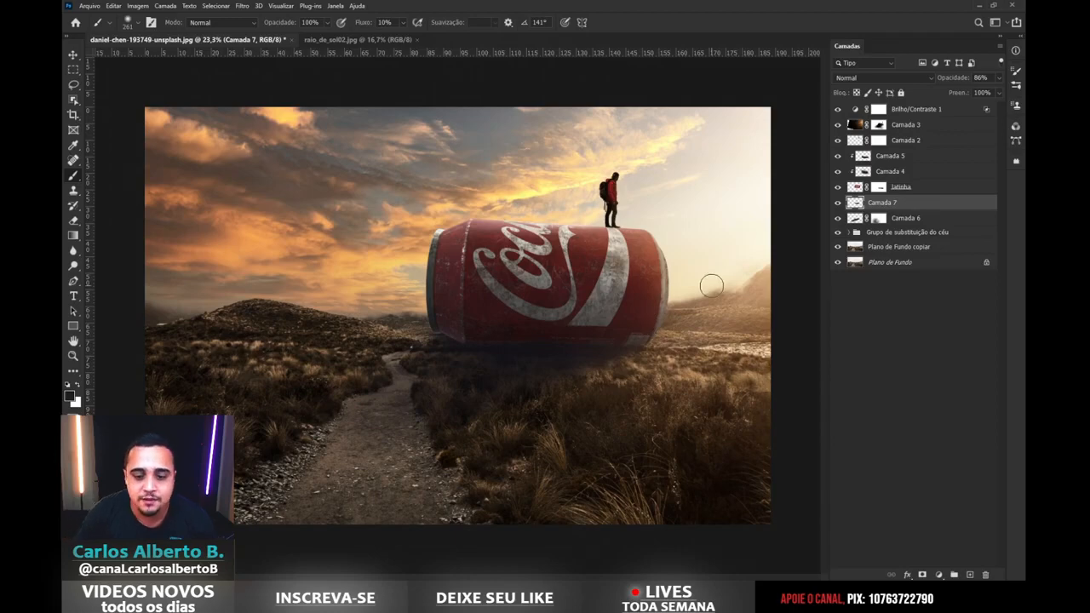
- Create a new layer above the hiker layer Camada 2 and clip it to the hiker
scroll(684, 297, "up", 2)
scroll(670, 153, "up", 1)
scroll(590, 171, "up", 1)
scroll(574, 97, "up", 1)
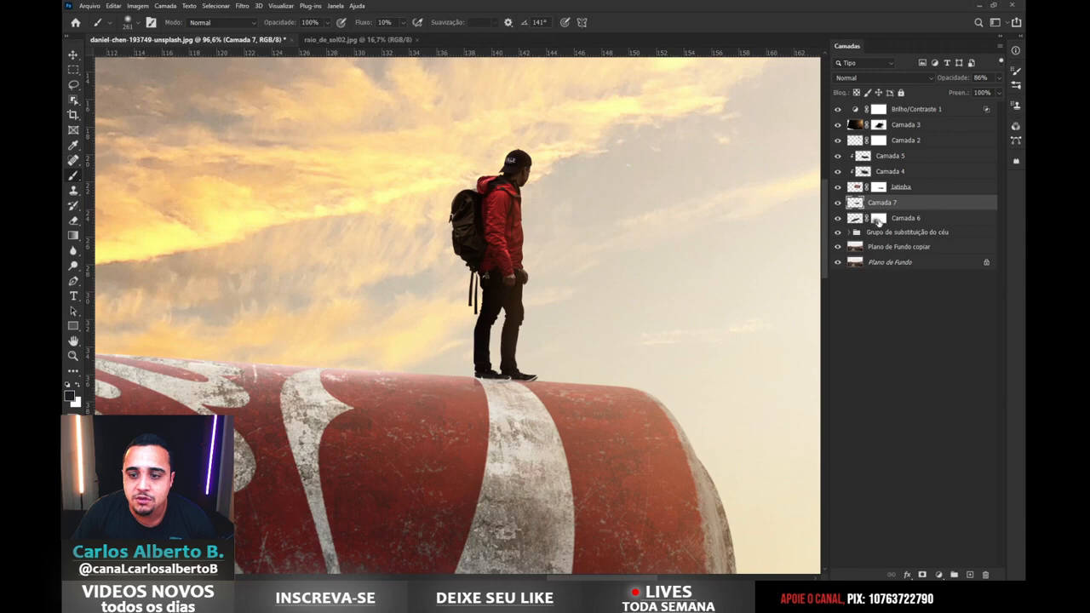
left_click(899, 125)
left_click(906, 143)
left_click(838, 142)
left_click(838, 142)
left_click(968, 575)
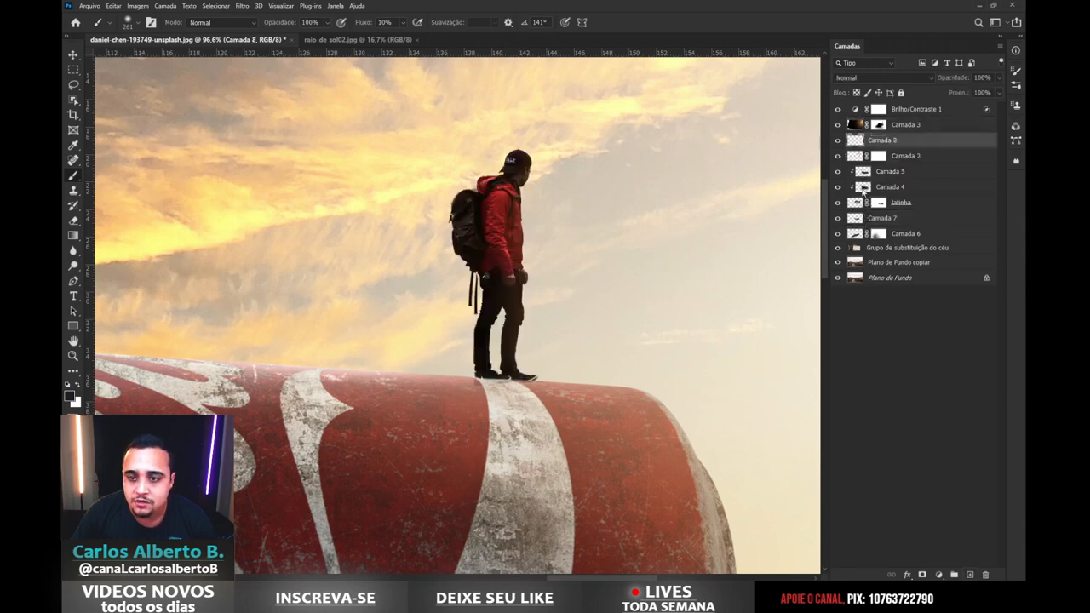
left_click(891, 145, "alt")
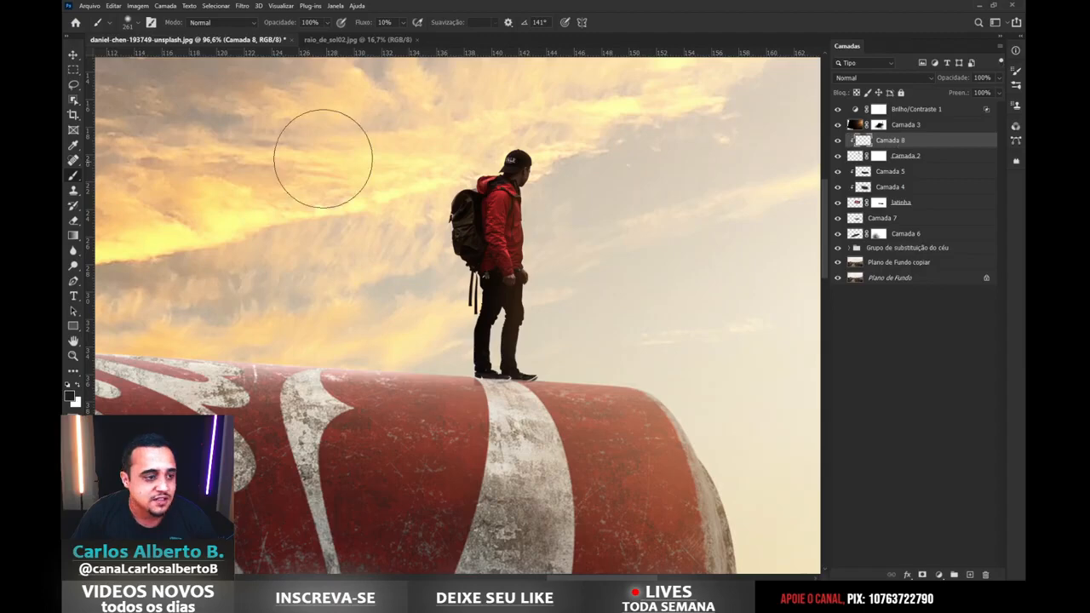
- Set Camada 8 to Luz Indireta blending and prepare a white brush with 100% flow for the hiker's highlights
left_click_drag(524, 197, 474, 191)
scroll(563, 207, "up", 2)
key("x")
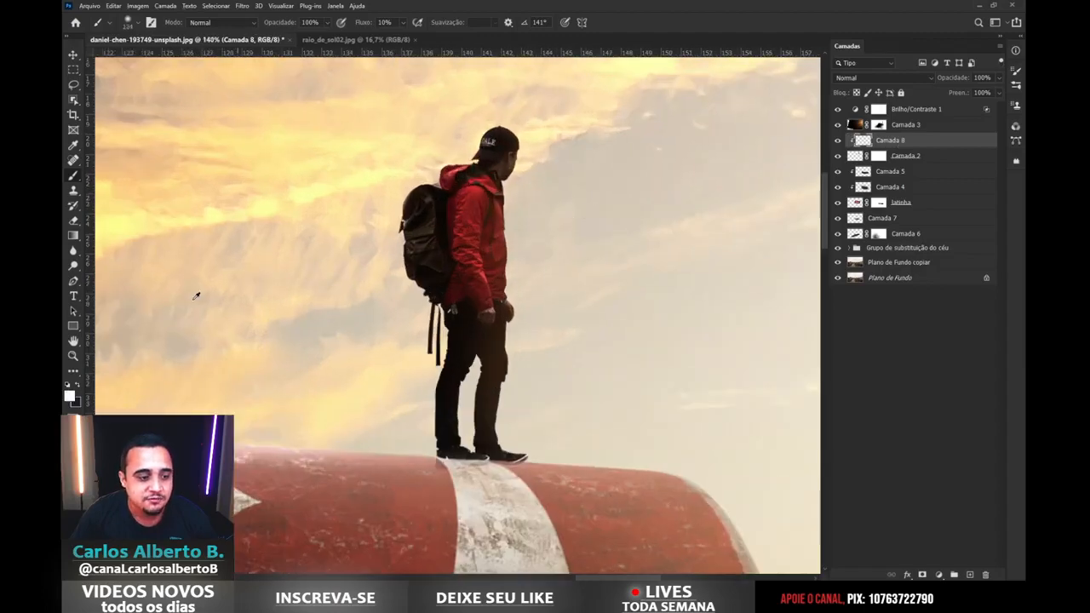
left_click(869, 77)
left_click(858, 223)
left_click_drag(544, 175, 509, 174)
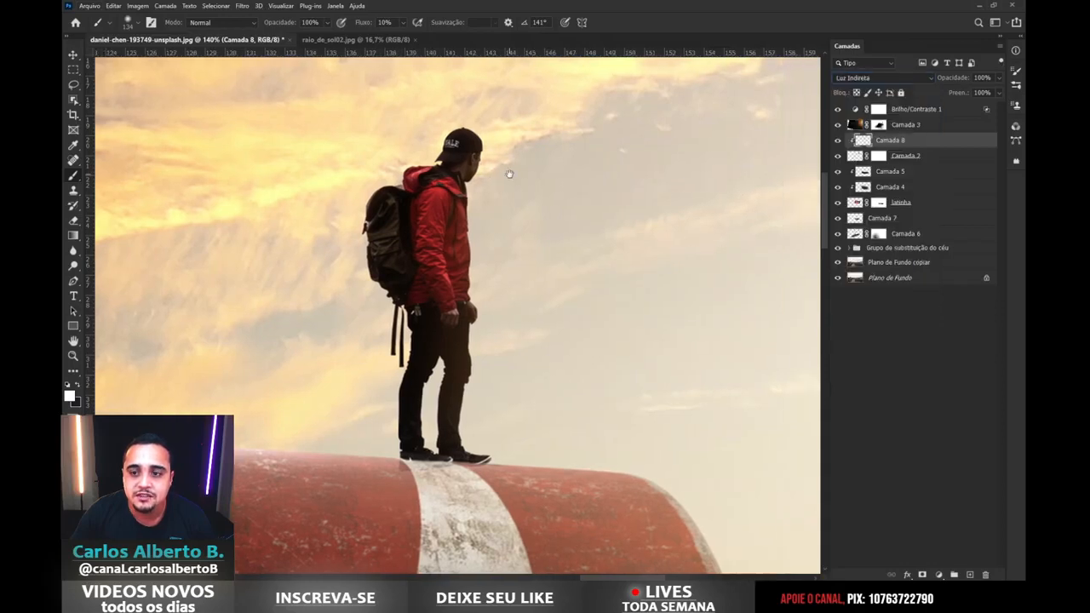
left_click(397, 23)
left_click_drag(414, 39, 450, 39)
- Brush white highlights on Camada 8 along the sun-facing side of the hiker's jacket, face and cap, and over the sleeve
mouse_move(469, 207)
left_mouse_down()
mouse_move(443, 207)
mouse_move(474, 205)
left_mouse_up()
scroll(480, 205, "up", 3)
left_click_drag(469, 205, 473, 204)
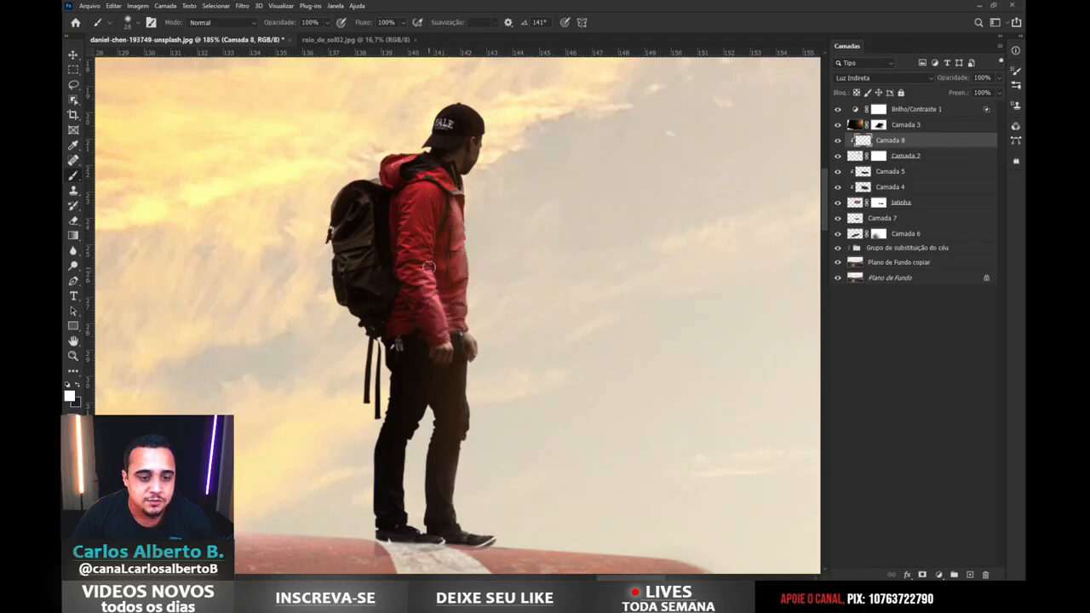
right_click(483, 136, "alt")
left_click_drag(486, 136, 477, 173)
left_click_drag(488, 122, 503, 164)
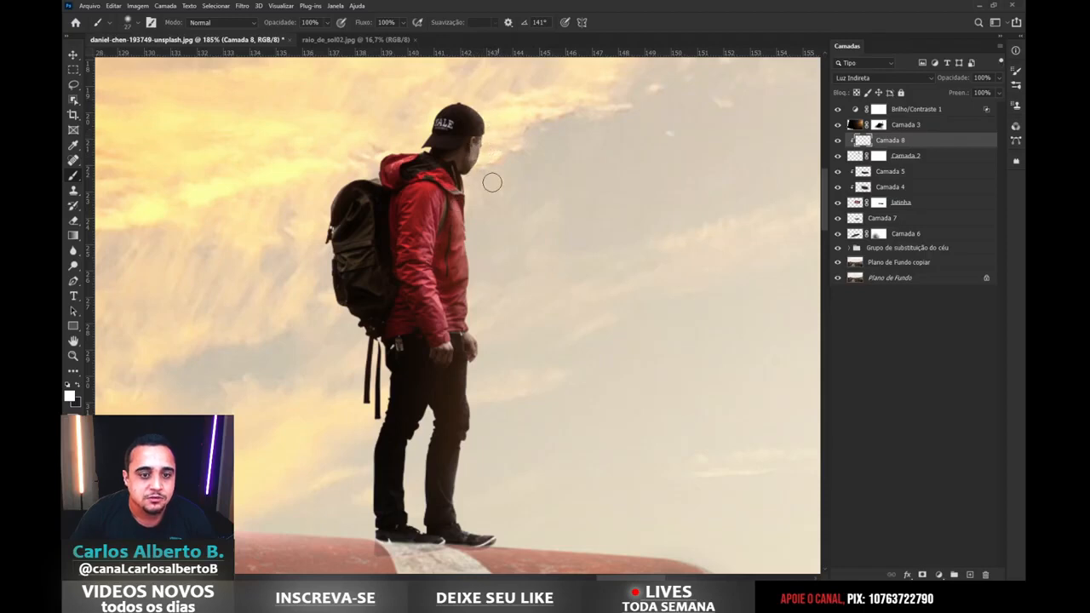
left_click_drag(436, 185, 439, 224)
- Compare the hiker with and without the highlights, and set the Camada 8 opacity to 67%
scroll(499, 236, "down", 5)
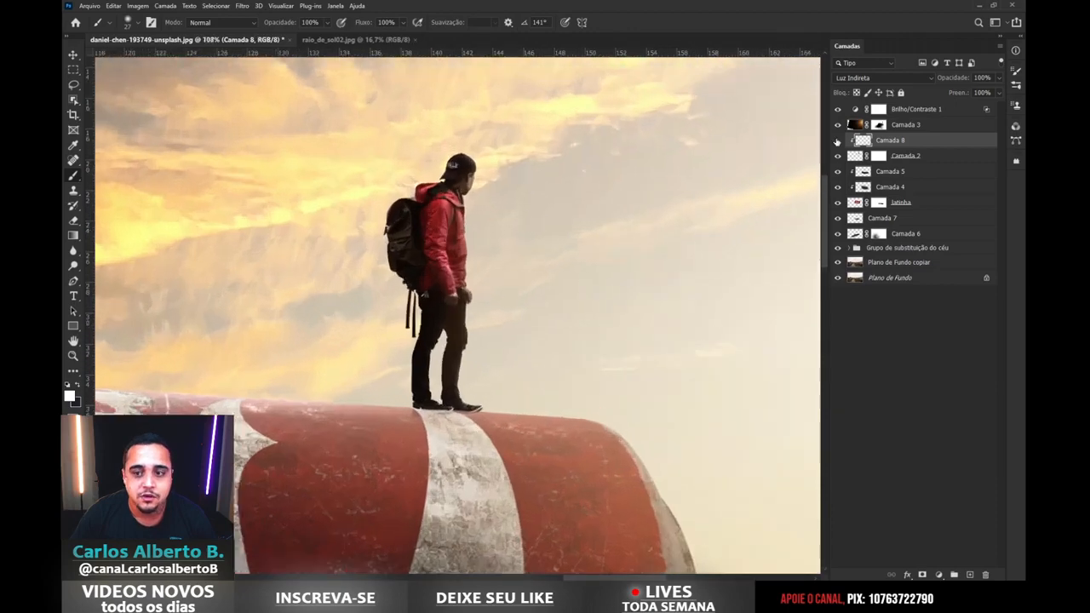
left_click(837, 141)
left_click(837, 141)
scroll(565, 264, "down", 2)
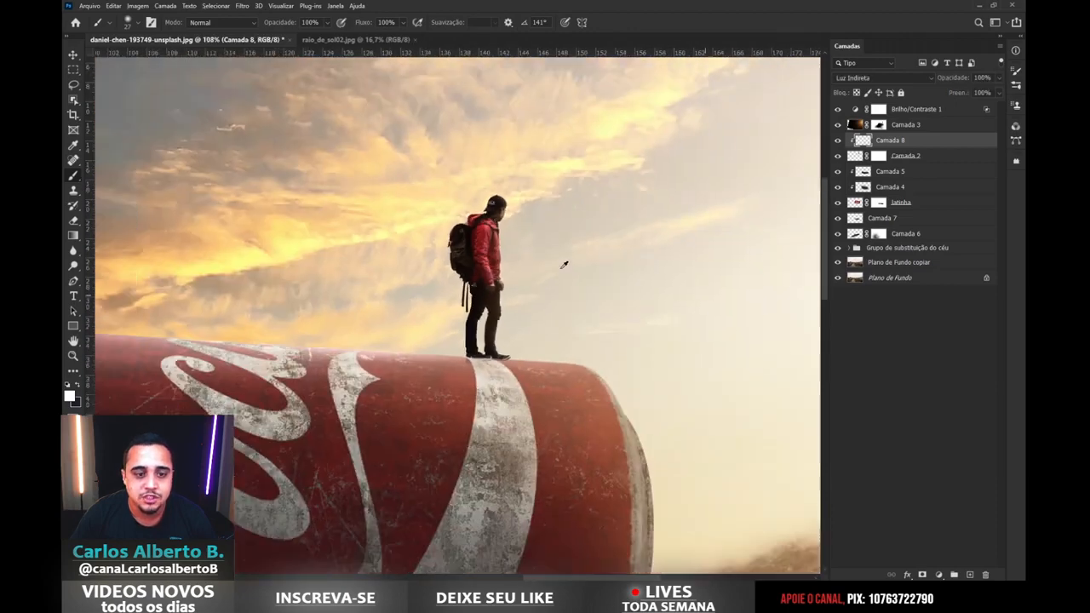
left_click(1001, 77)
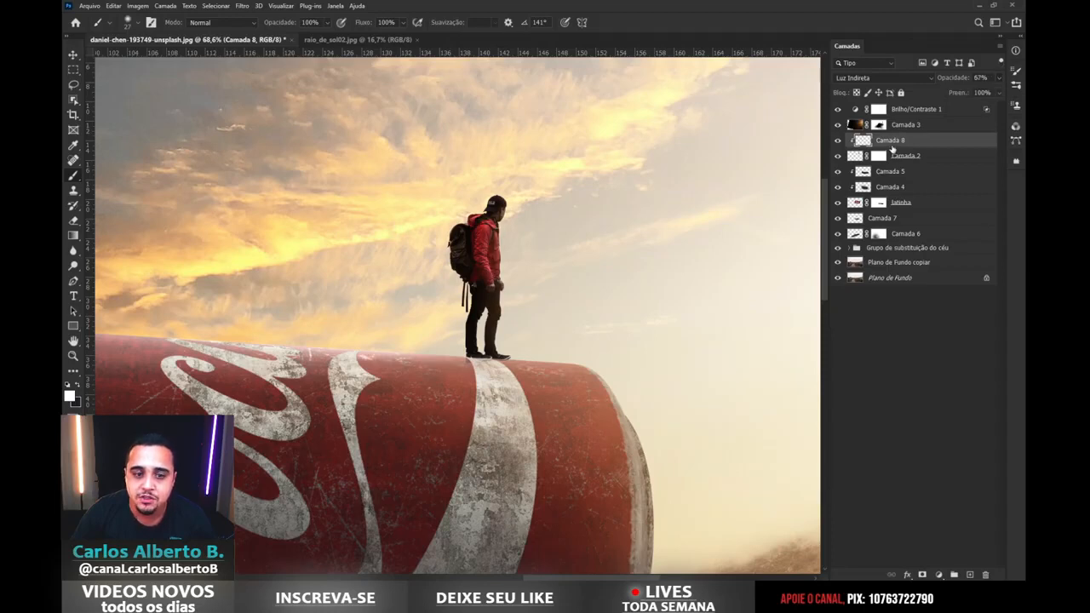
- Shade the hiker's backpack and back in black at 10% brush flow on a new clipped layer with 32% opacity
left_click(971, 575)
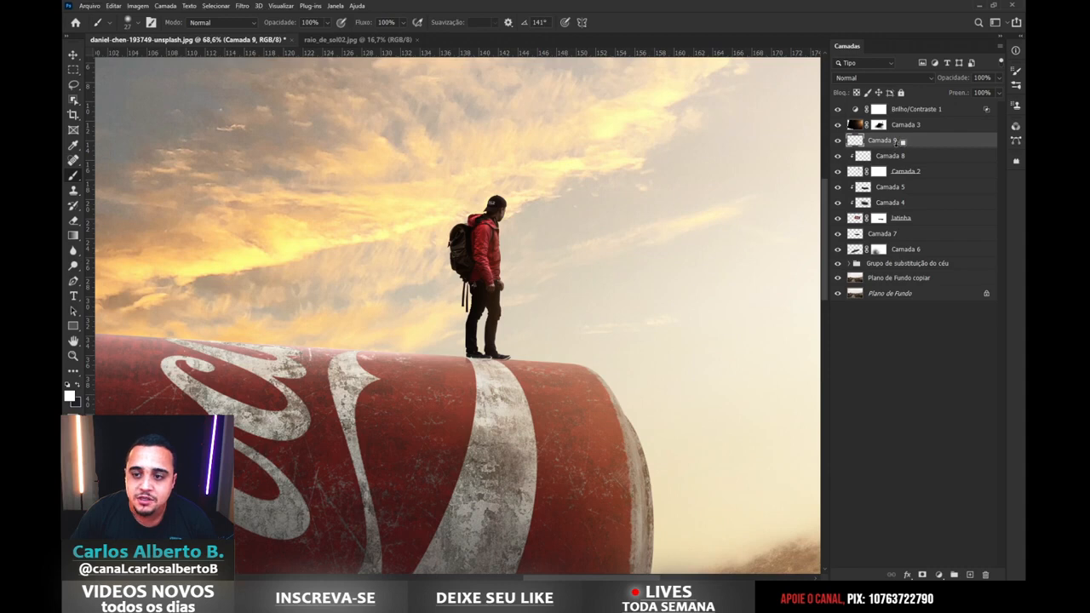
left_click(904, 144, "alt")
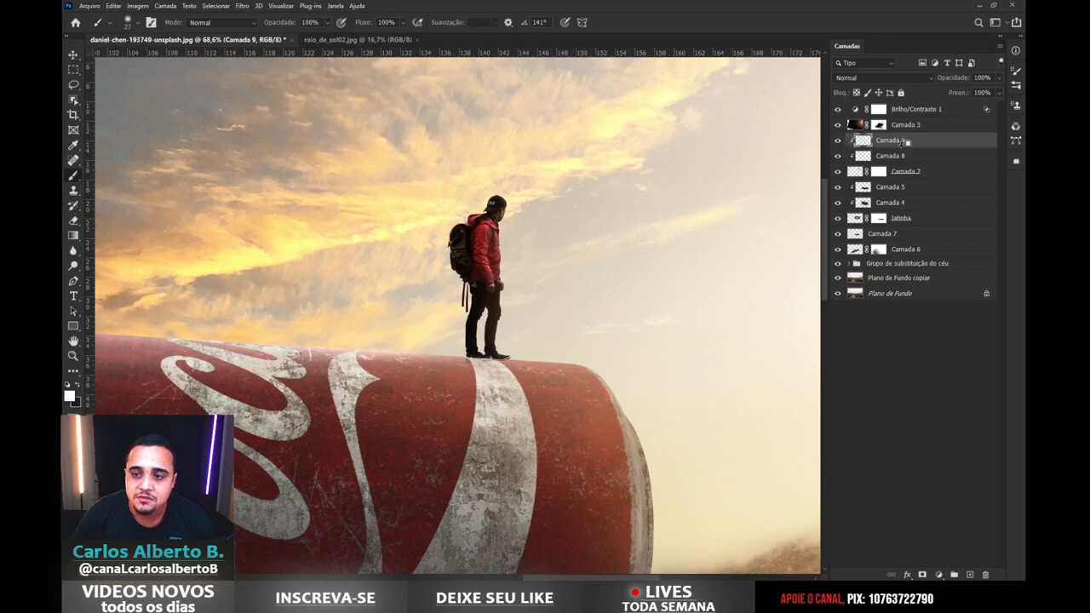
scroll(454, 216, "up", 3)
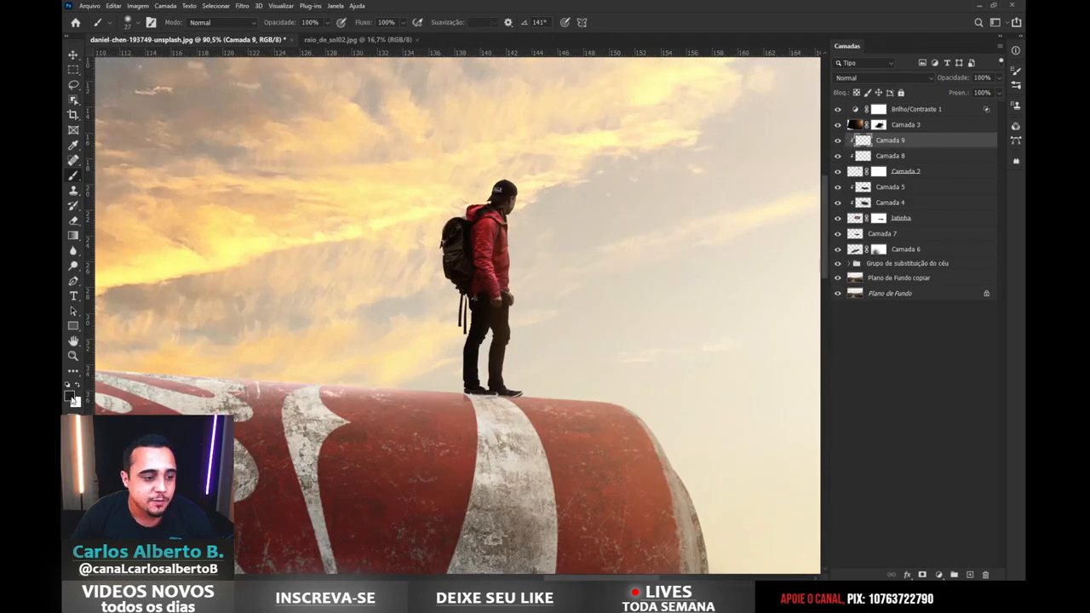
scroll(500, 281, "up", 2)
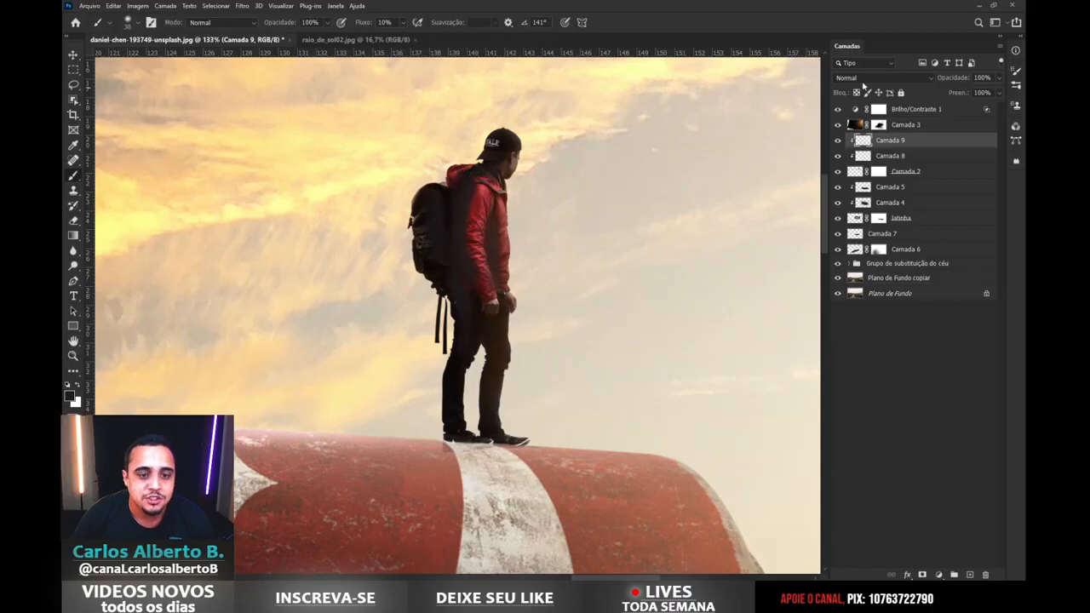
left_click_drag(998, 85, 953, 93)
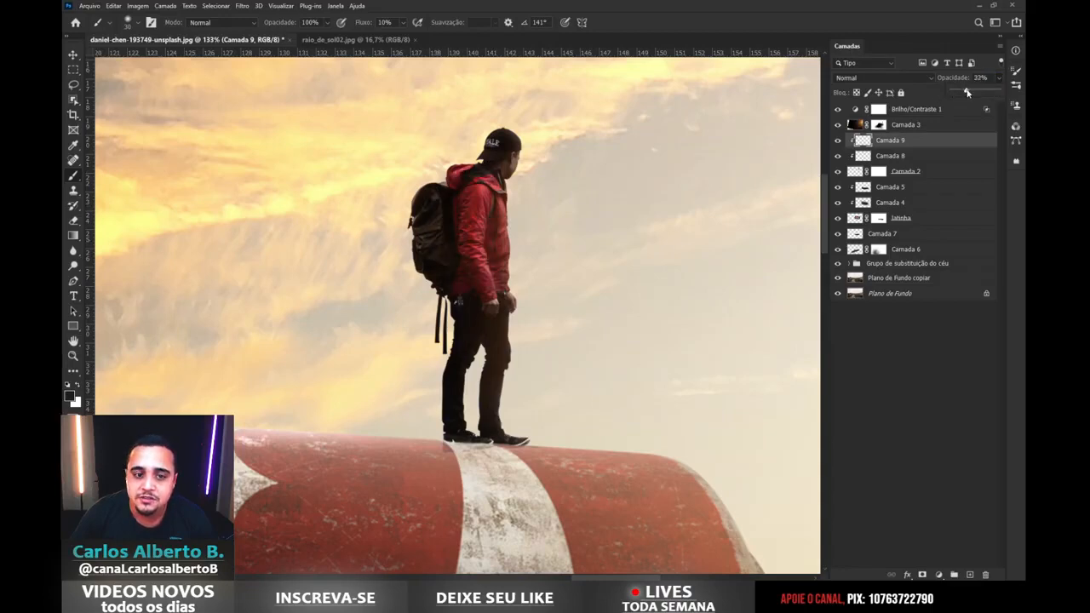
- Examine the whole composite and compare it with the original background photo
scroll(586, 209, "down", 18)
scroll(689, 223, "up", 3)
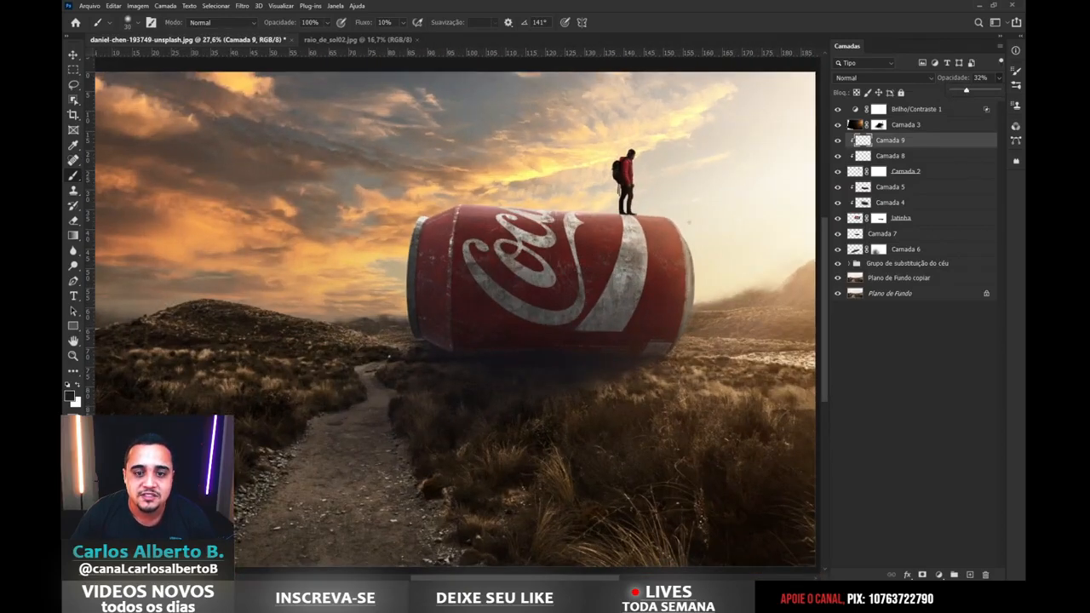
scroll(639, 239, "down", 2)
scroll(654, 257, "up", 2)
scroll(672, 247, "down", 1)
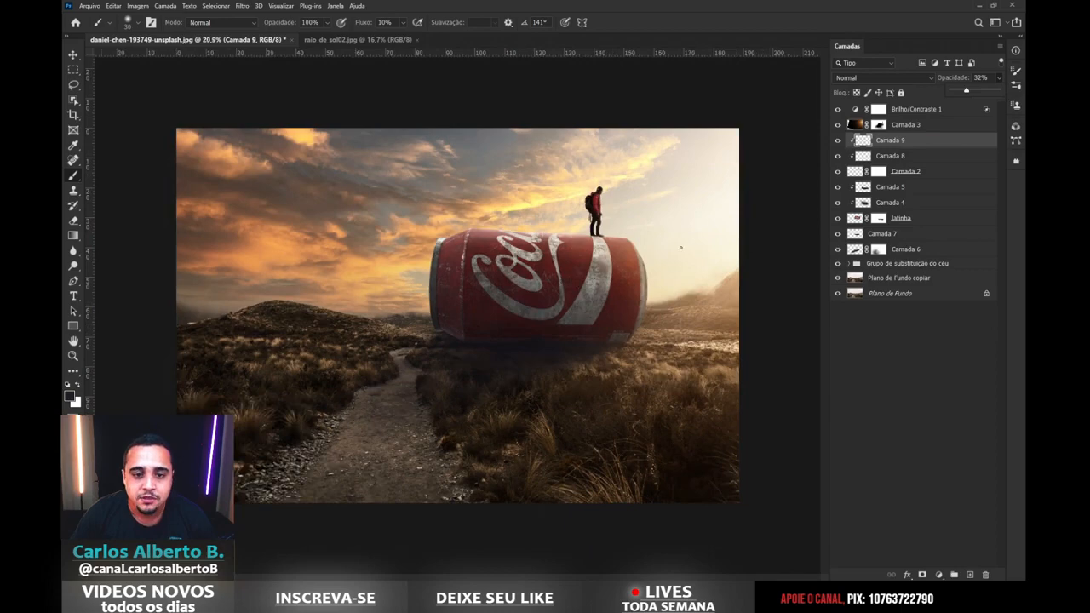
scroll(718, 243, "up", 1)
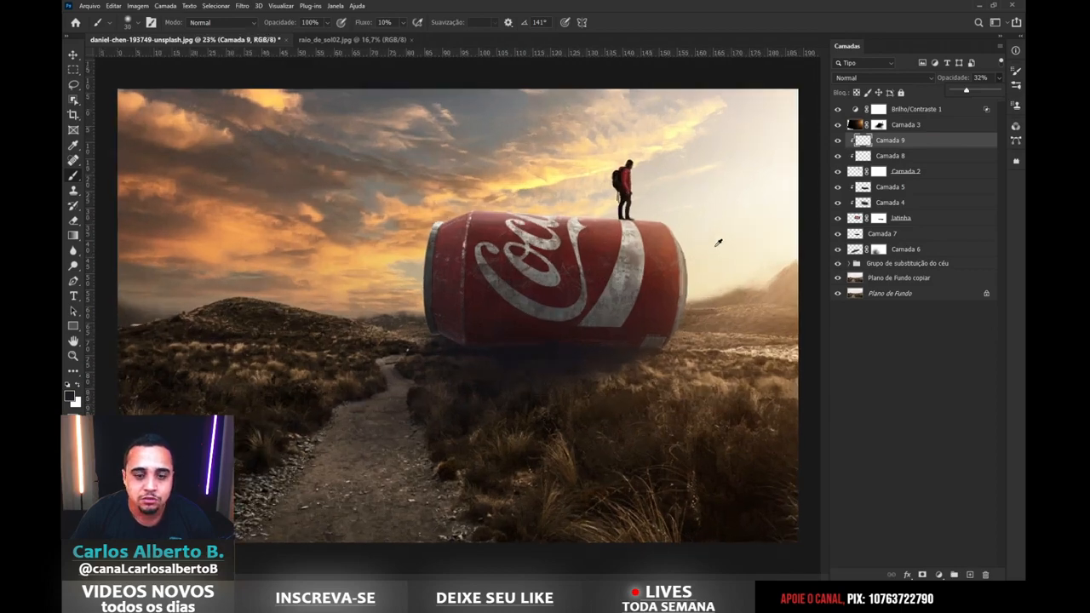
left_click(838, 294)
left_click(838, 295, "alt")
left_click(837, 295, "alt")
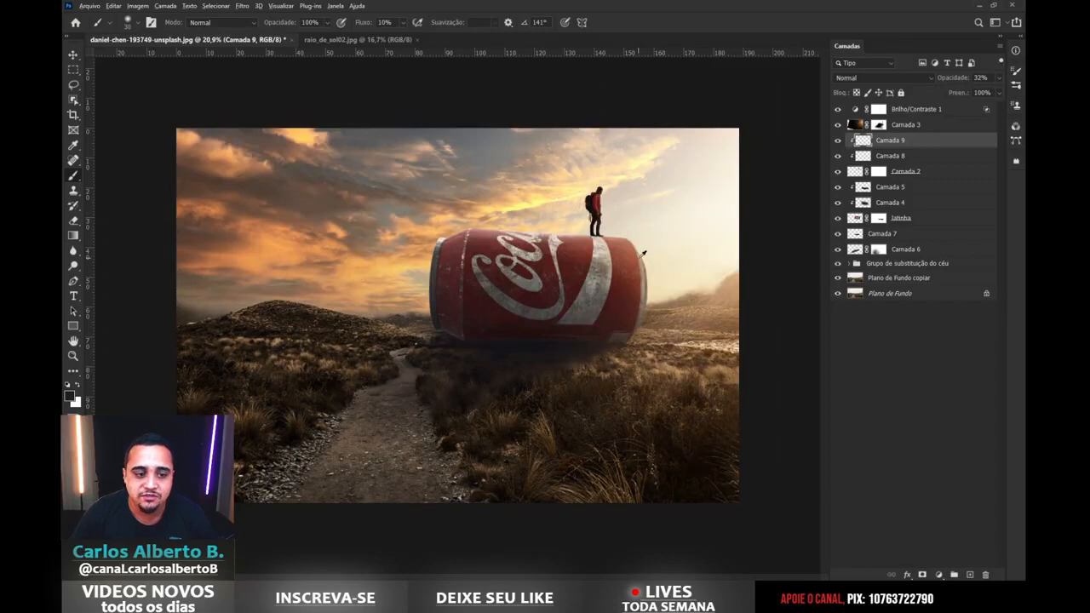
- Add a Color Lookup adjustment above Brilho/Contraste 1 at 50% opacity, using the Crisp_Warm.look 3D LUT
scroll(637, 253, "up", 2)
left_click(906, 112)
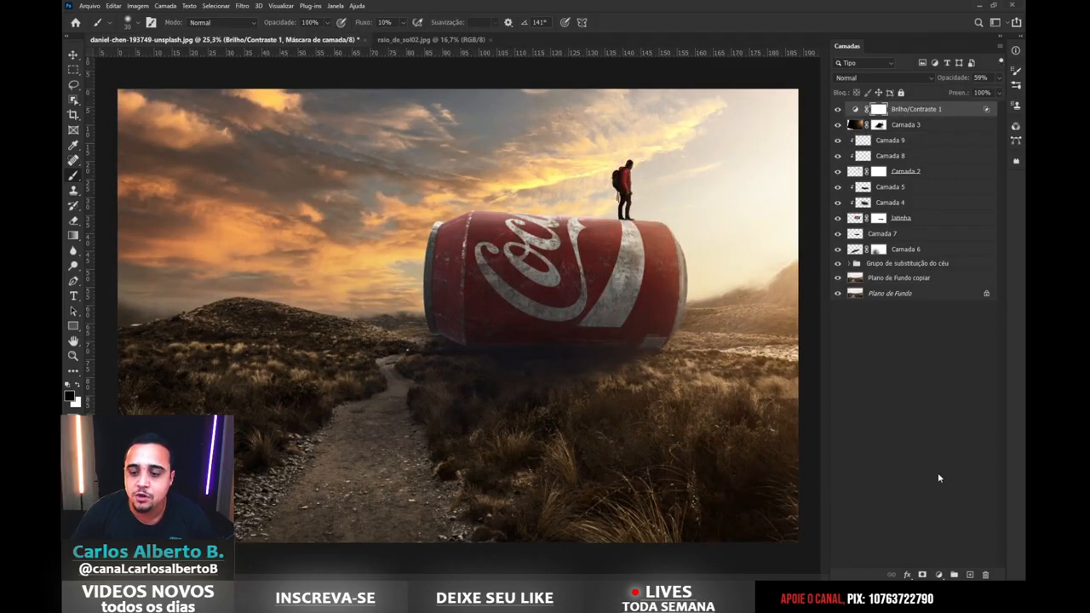
left_click(940, 574)
left_click(954, 519)
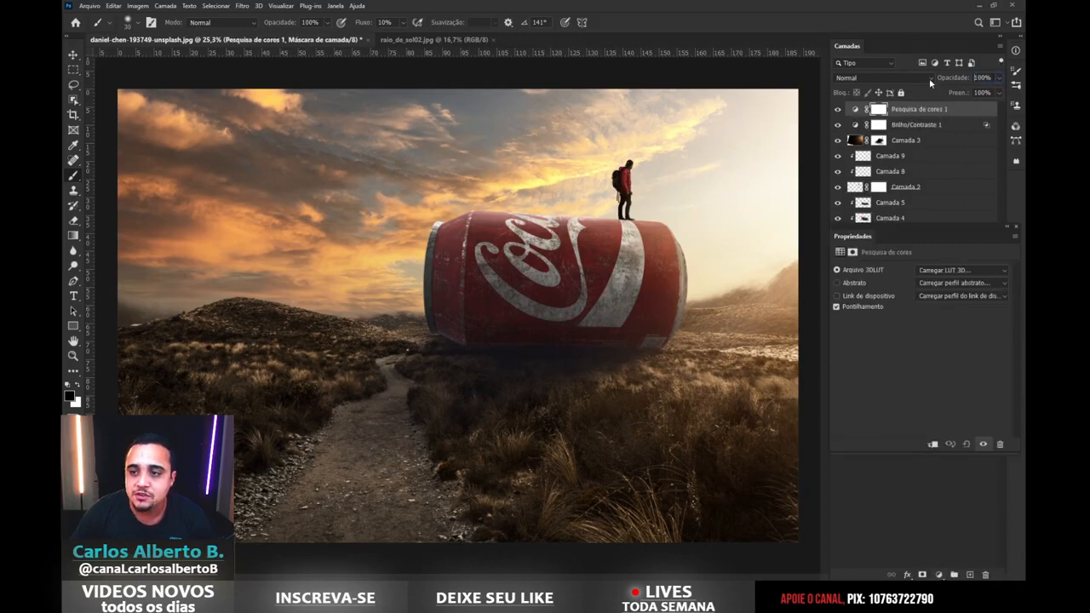
left_click(982, 78)
type("50")
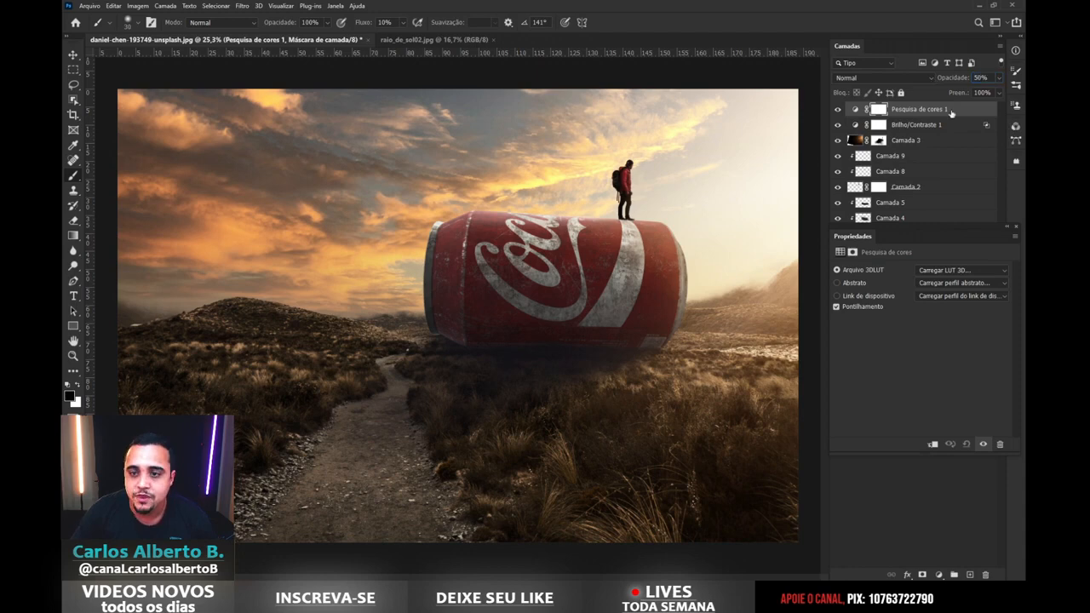
left_click(947, 271)
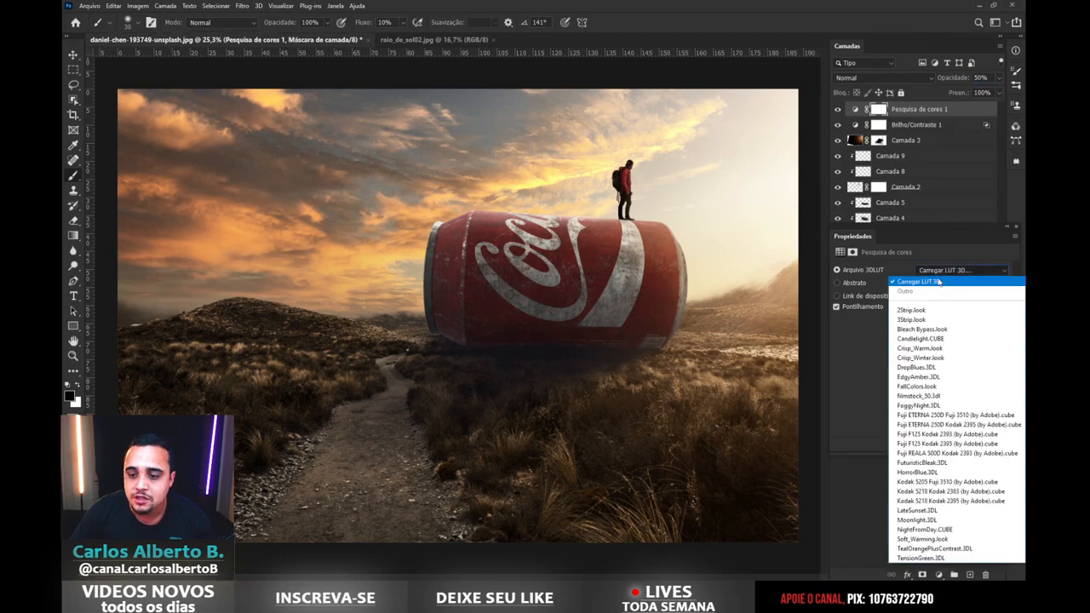
left_click(932, 348)
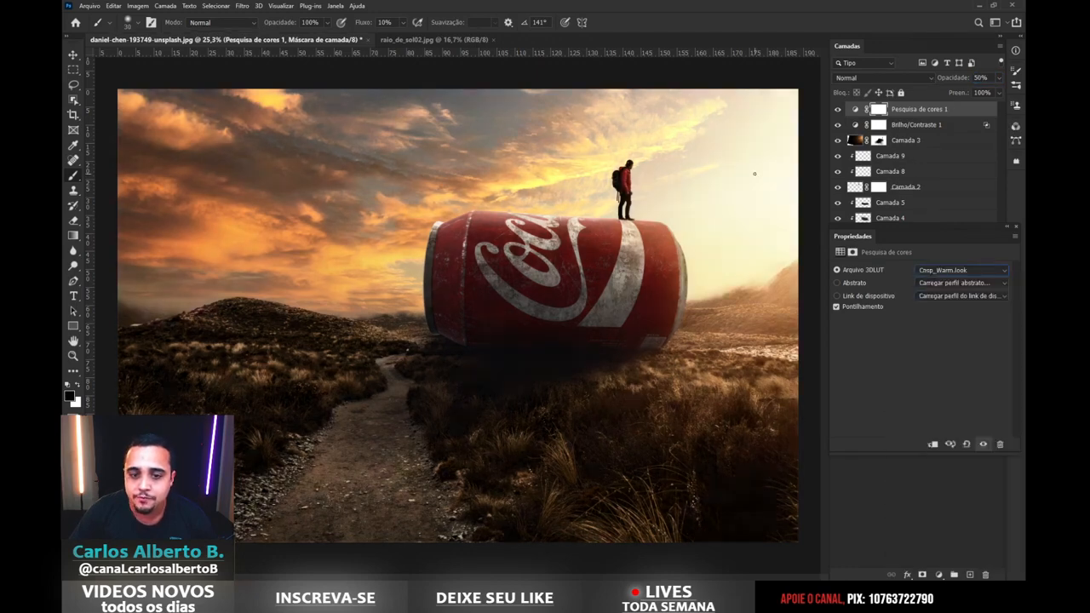
- Compare the composite with and without the color lookup, and reduce its opacity to 32%
left_click(73, 55)
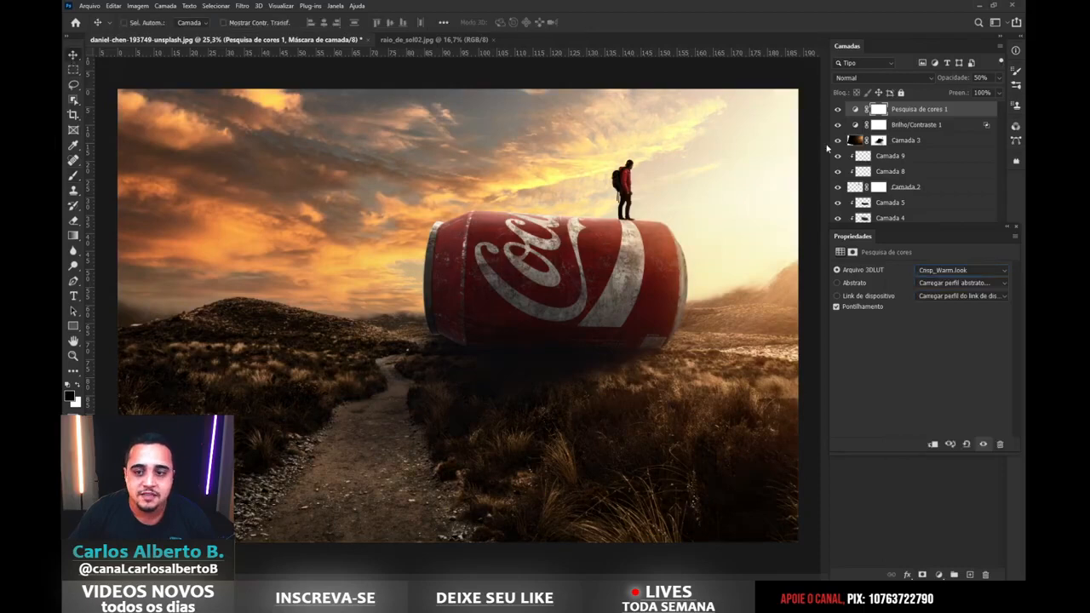
left_click(837, 110)
left_click(838, 110)
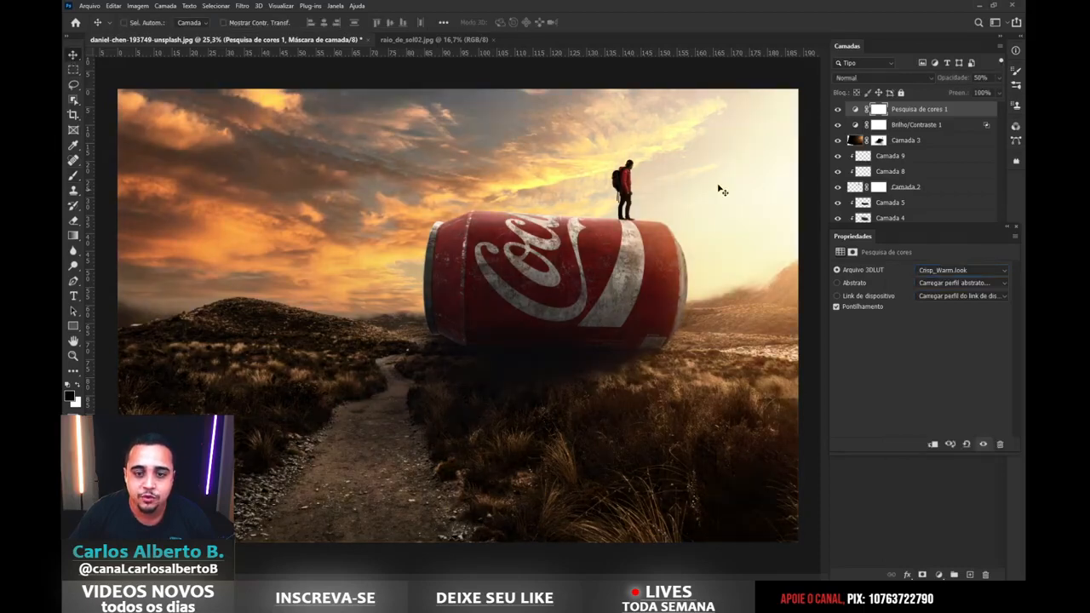
left_click(1001, 78)
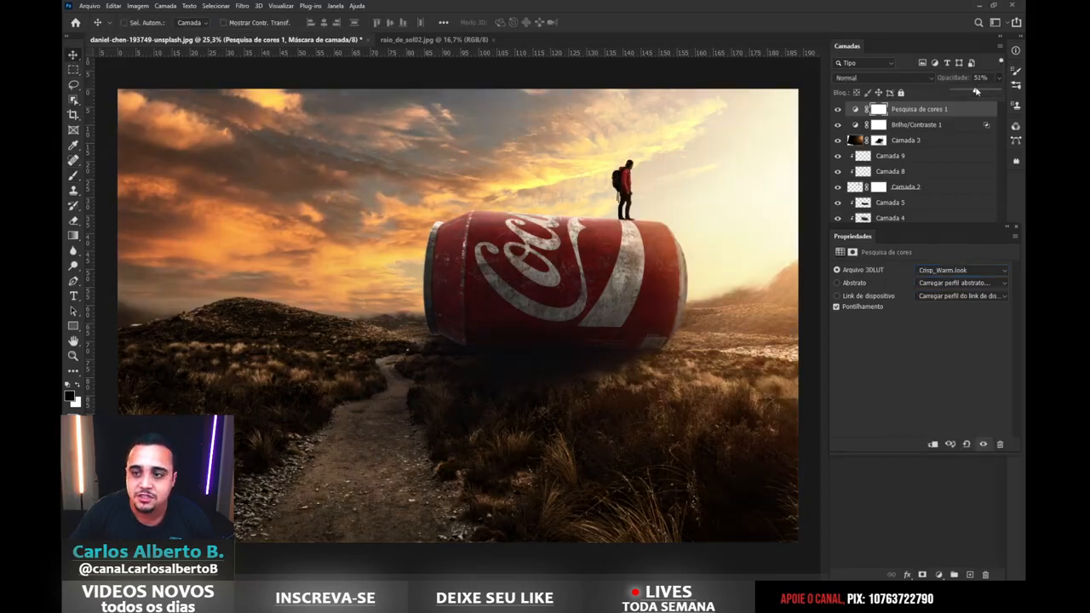
left_click_drag(968, 91, 965, 91)
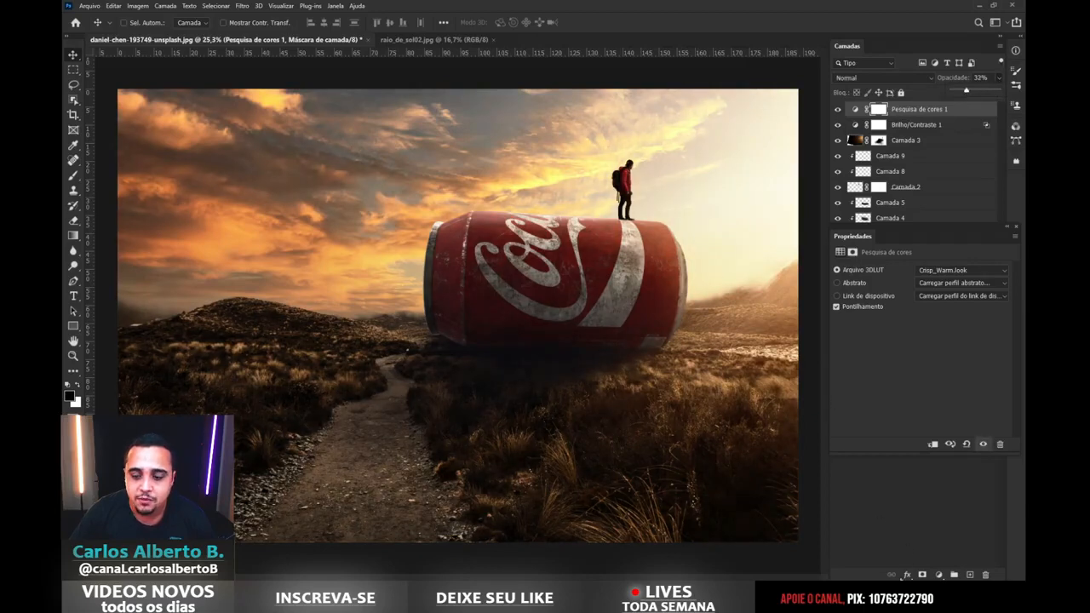
- In the color lookup's blending options, split the Underlying Layer's black slider and raise it to 255
left_click(907, 575)
left_click(932, 480)
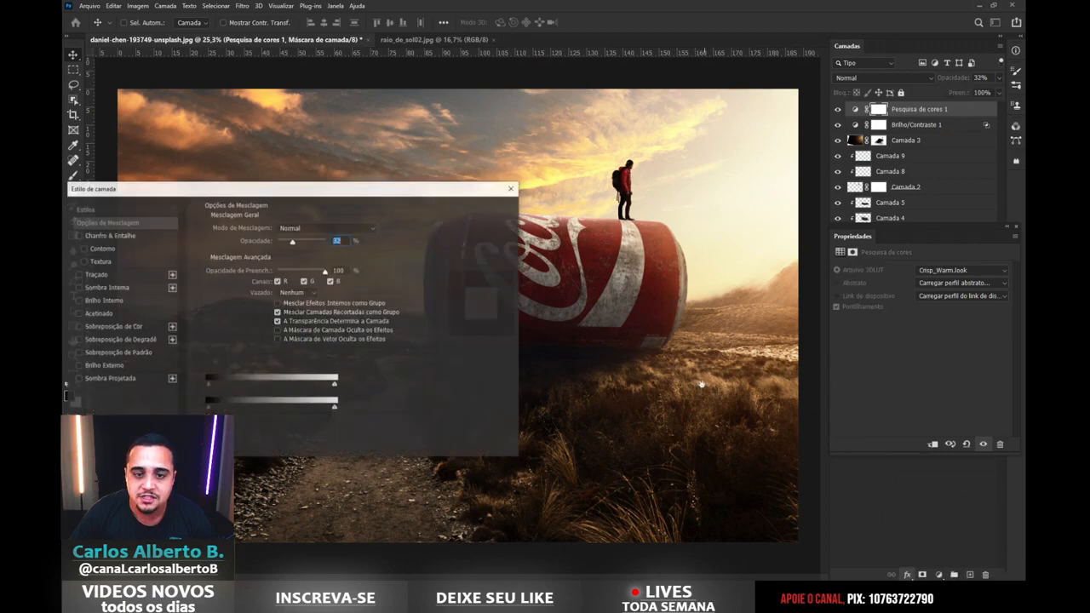
left_click_drag(341, 188, 799, 309)
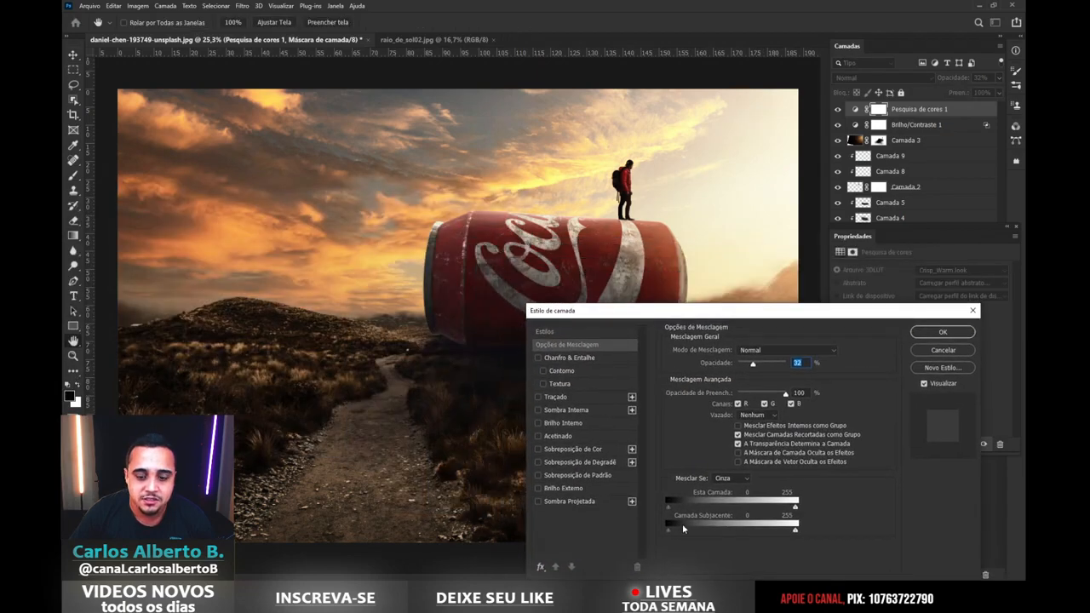
left_click_drag(671, 530, 725, 528)
key("alt")
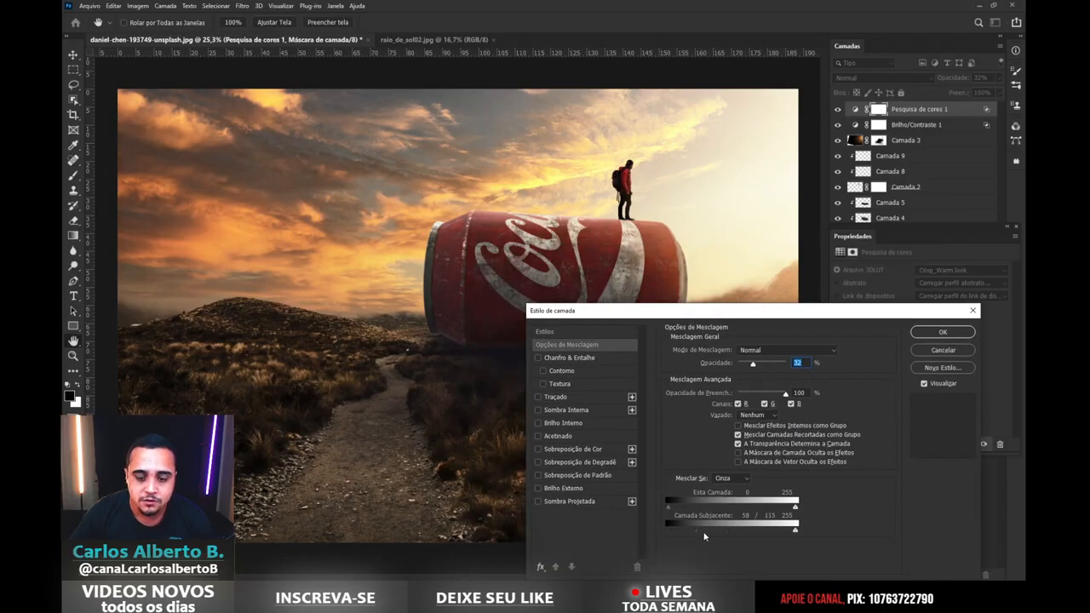
left_click(943, 331)
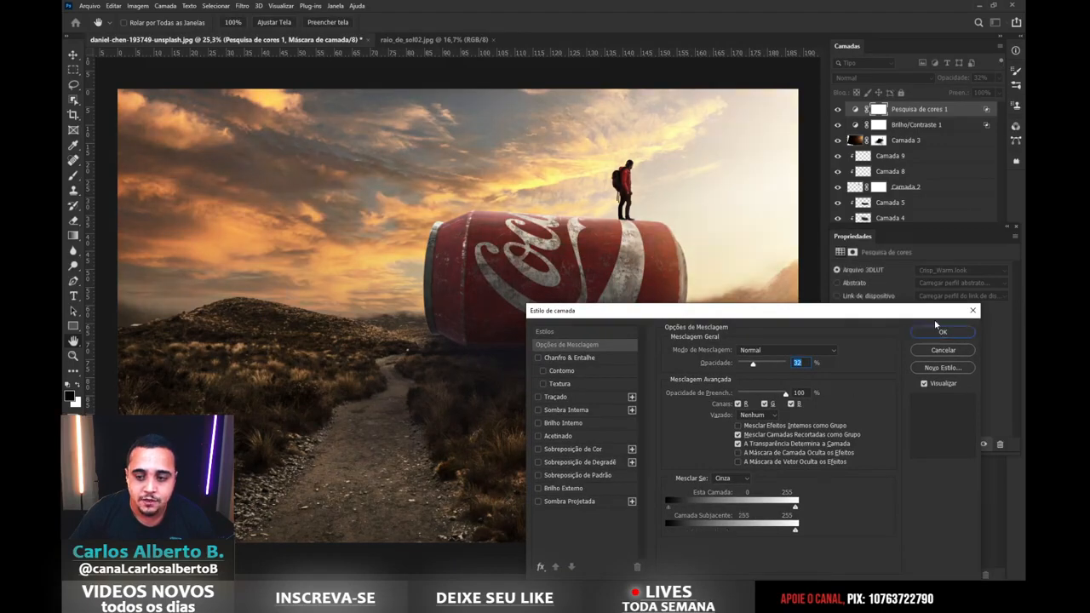
- Compare the composite with the color lookup's Blend If setting on and off
left_click(837, 110)
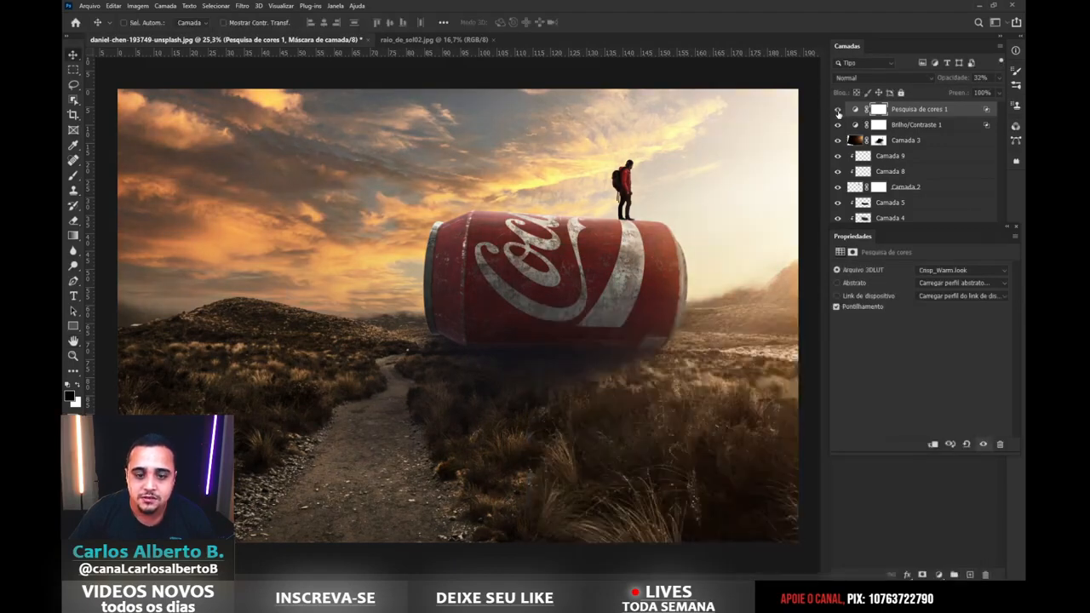
left_click(837, 112)
left_click(837, 112)
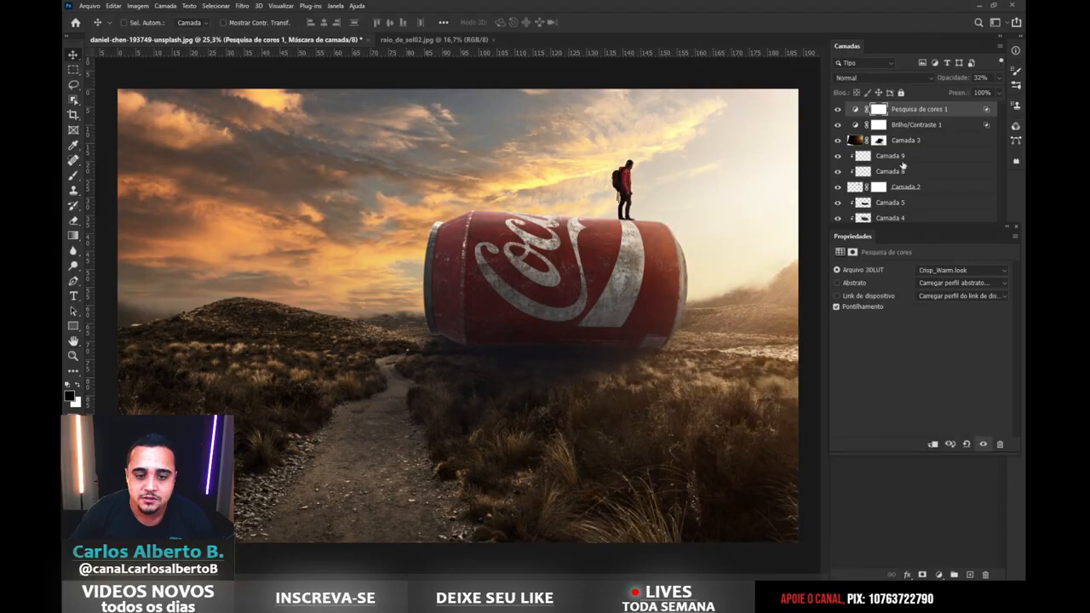
- Reopen the color lookup's blending options without changing them, and delete that adjustment layer
left_click(854, 109)
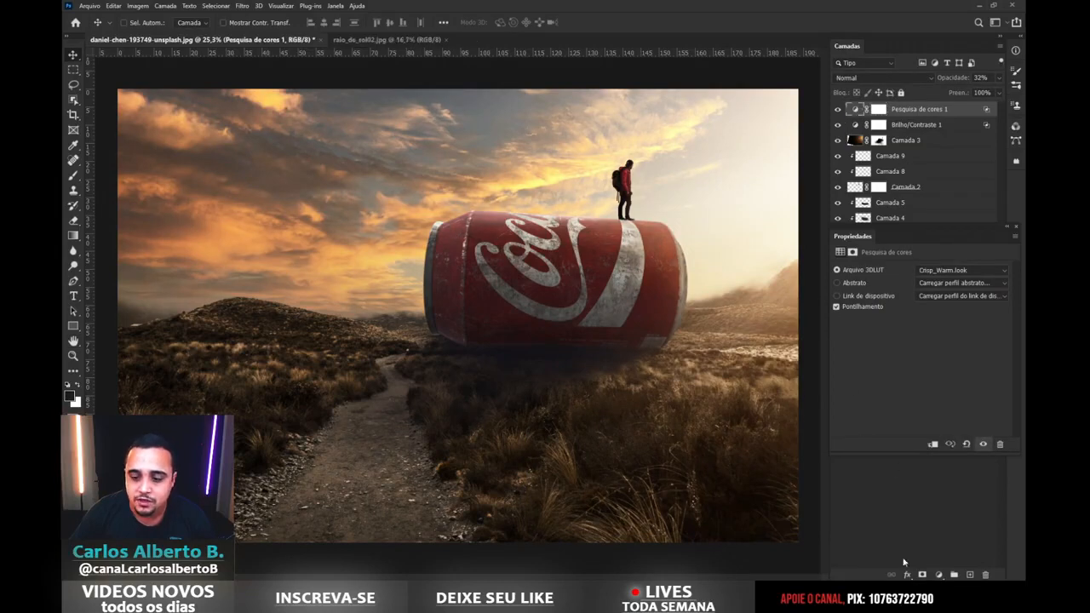
left_click(907, 575)
left_click(936, 482)
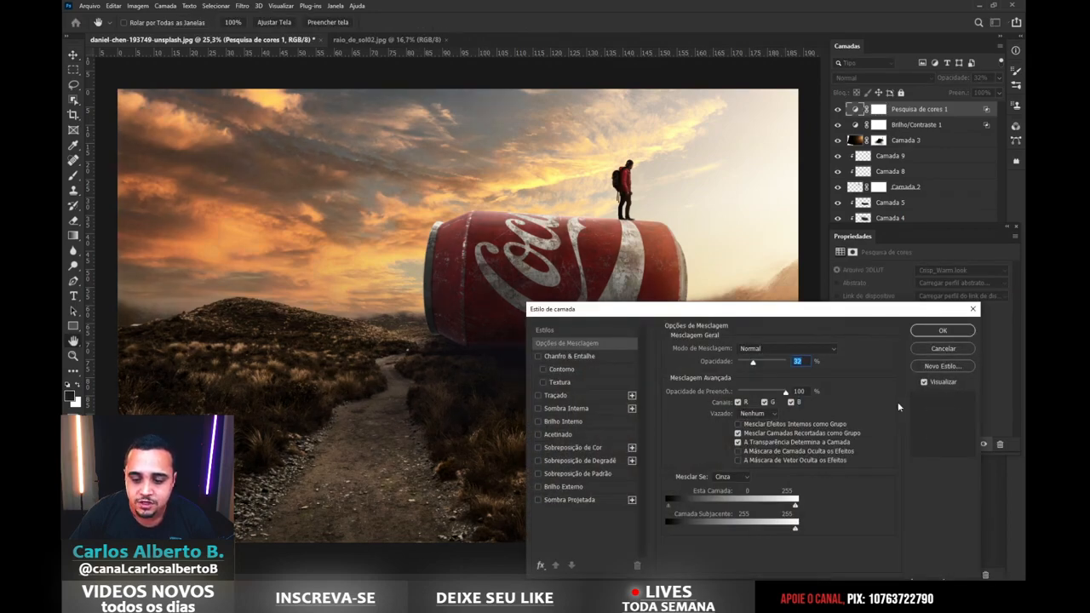
left_click(942, 348)
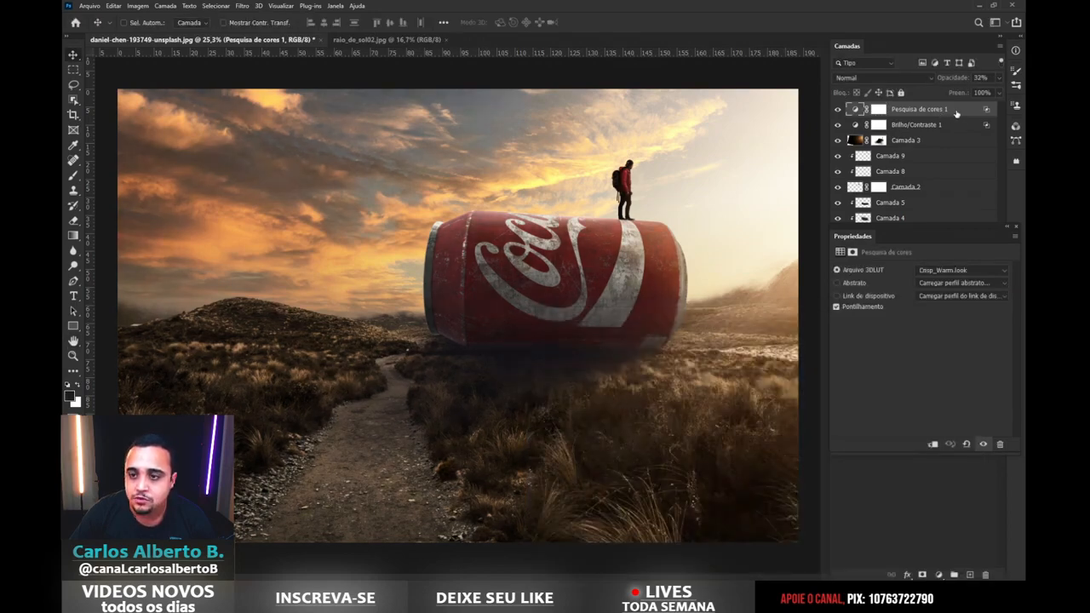
left_click(1014, 227)
left_click_drag(932, 111, 987, 575)
- Add a fresh Color Lookup adjustment on top with the Crisp_Warm.look 3D LUT at 38% opacity
left_click(939, 574)
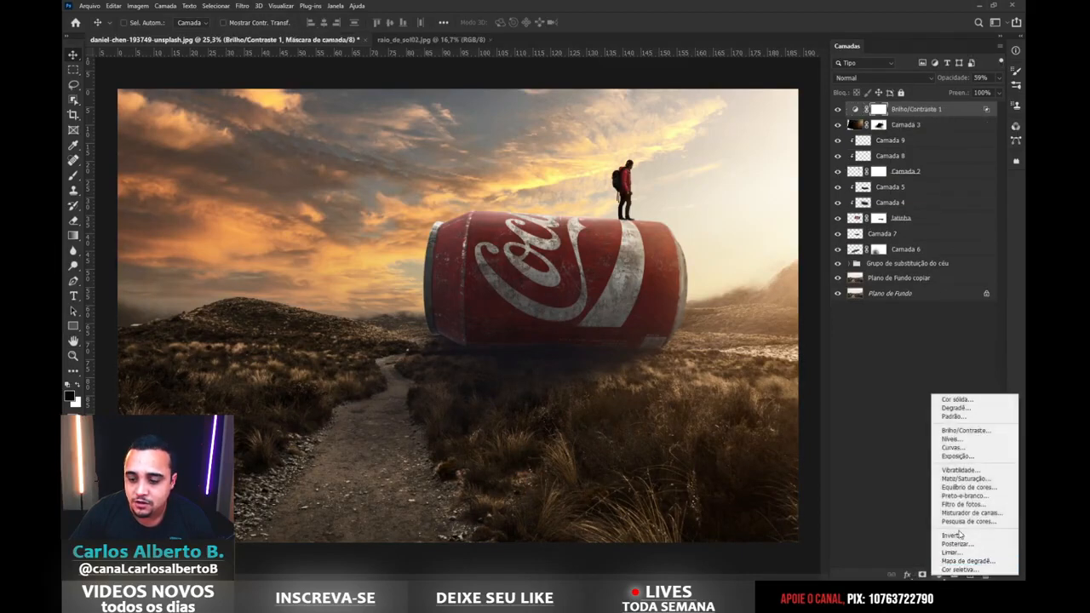
left_click(959, 521)
left_click(961, 271)
left_click(924, 347)
left_click(998, 78)
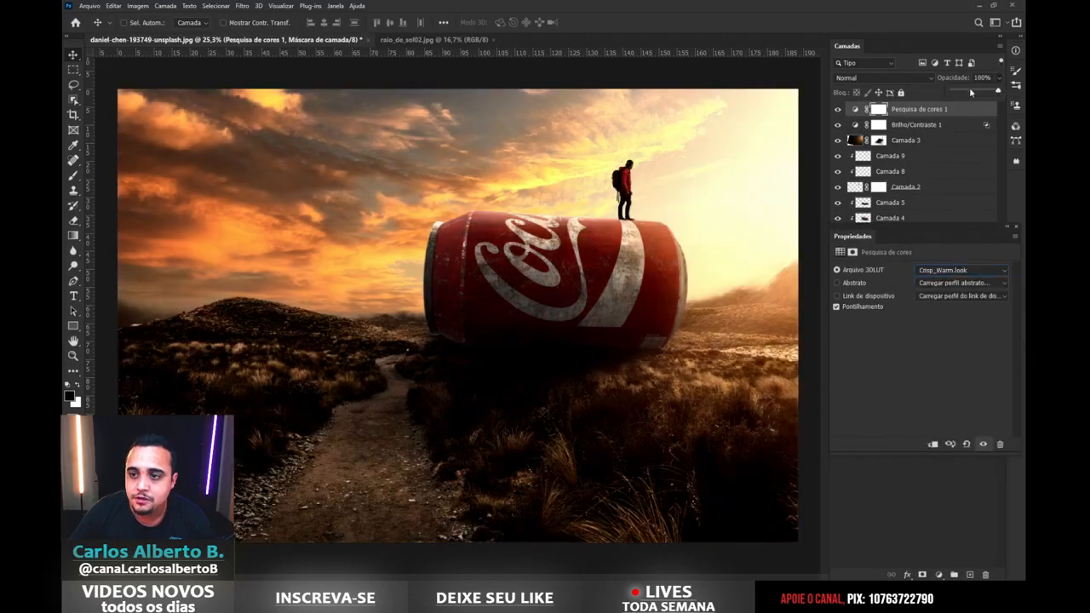
left_click_drag(968, 92, 974, 92)
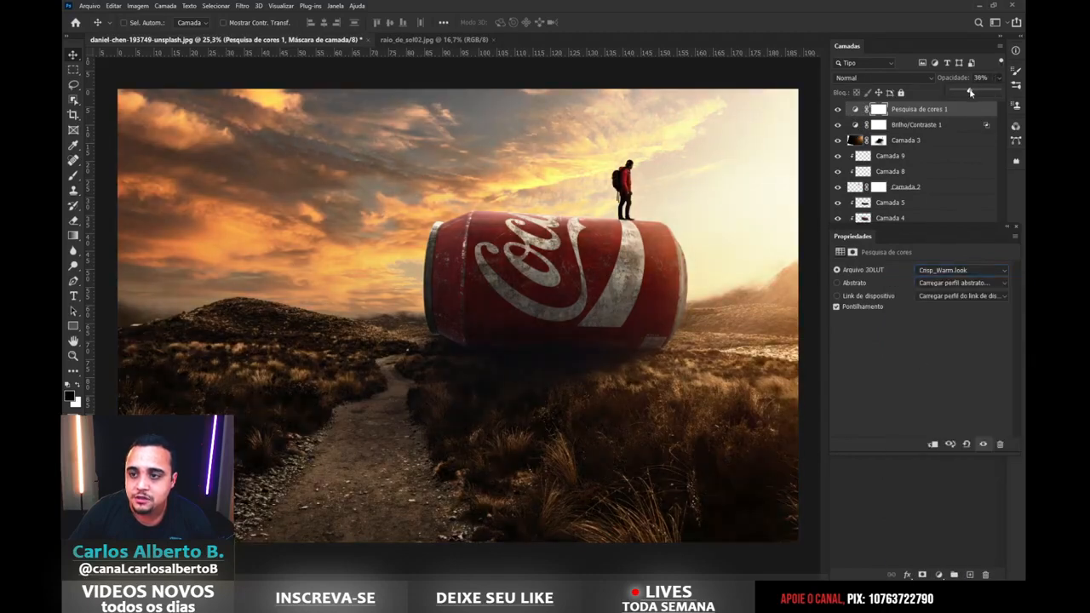
- Close the adjustment's properties and compare the image with and without the new color lookup
left_click(1016, 225)
left_click(1015, 227)
left_click(836, 109)
left_click(836, 109)
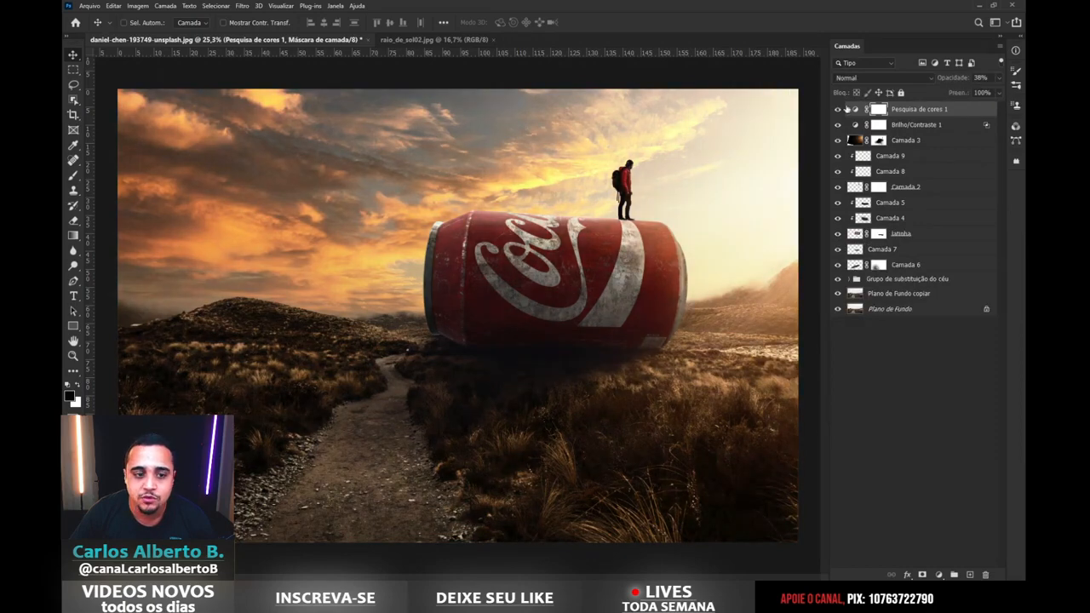
- Set the color lookup adjustment's blend mode to Cor and its opacity to 37%
left_click(869, 78)
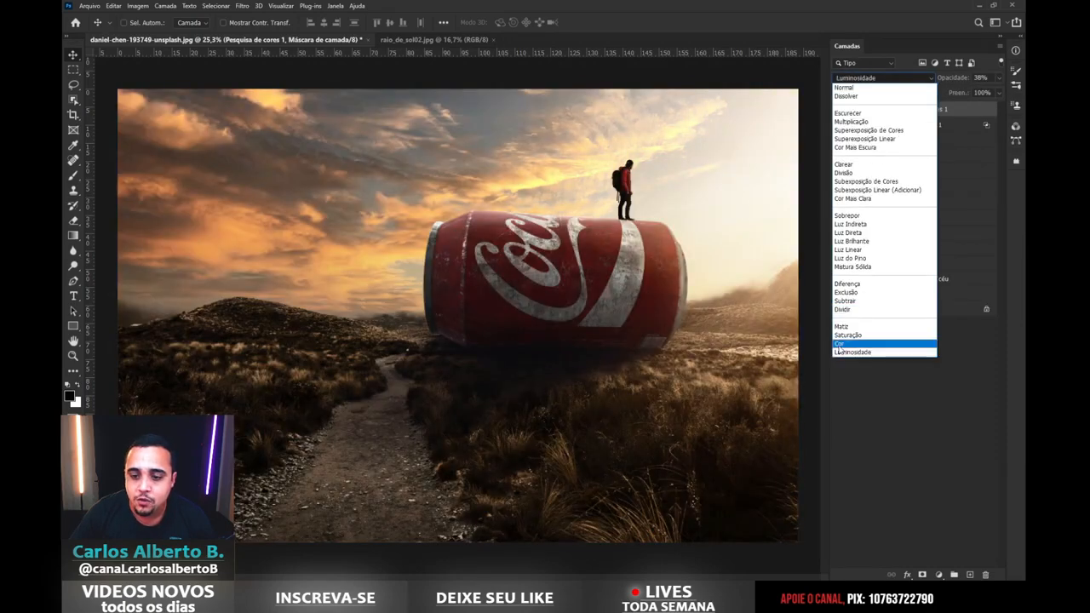
left_click(841, 343)
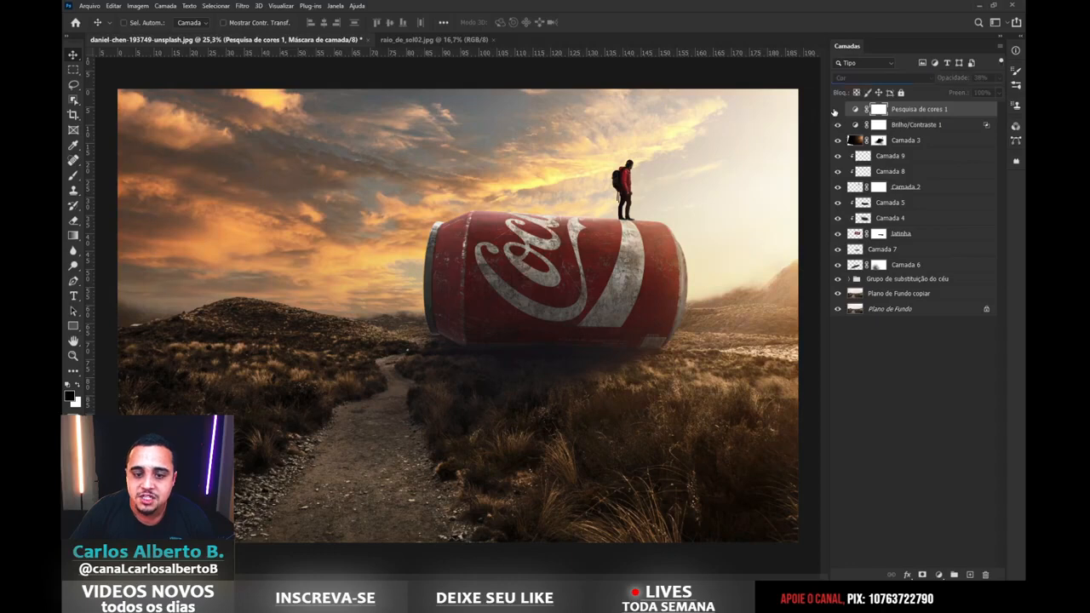
left_click(1001, 79)
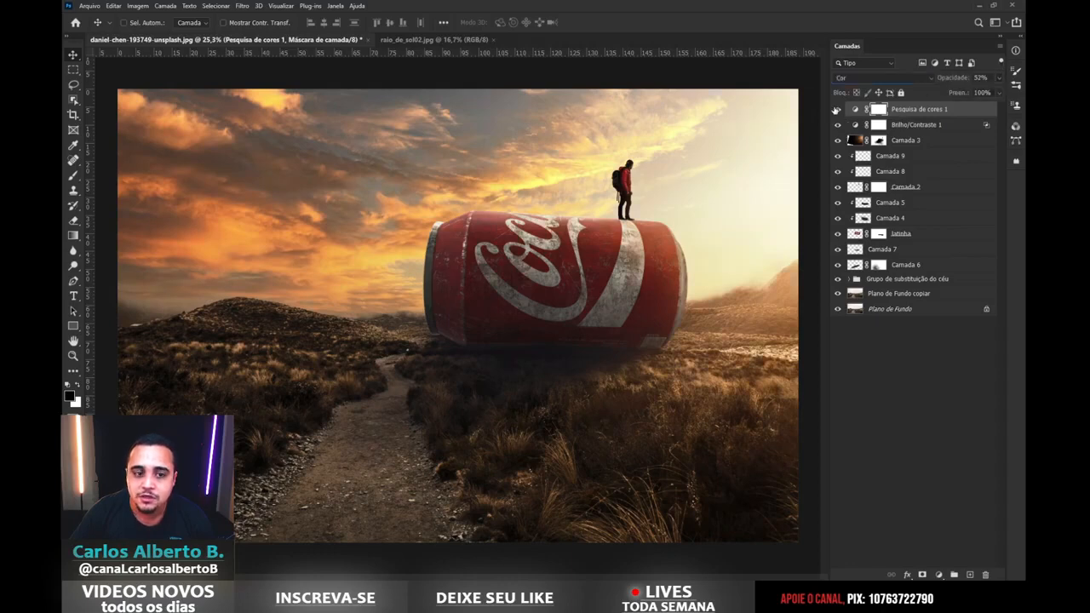
key("ctrl+minus")
key("ctrl+plus")
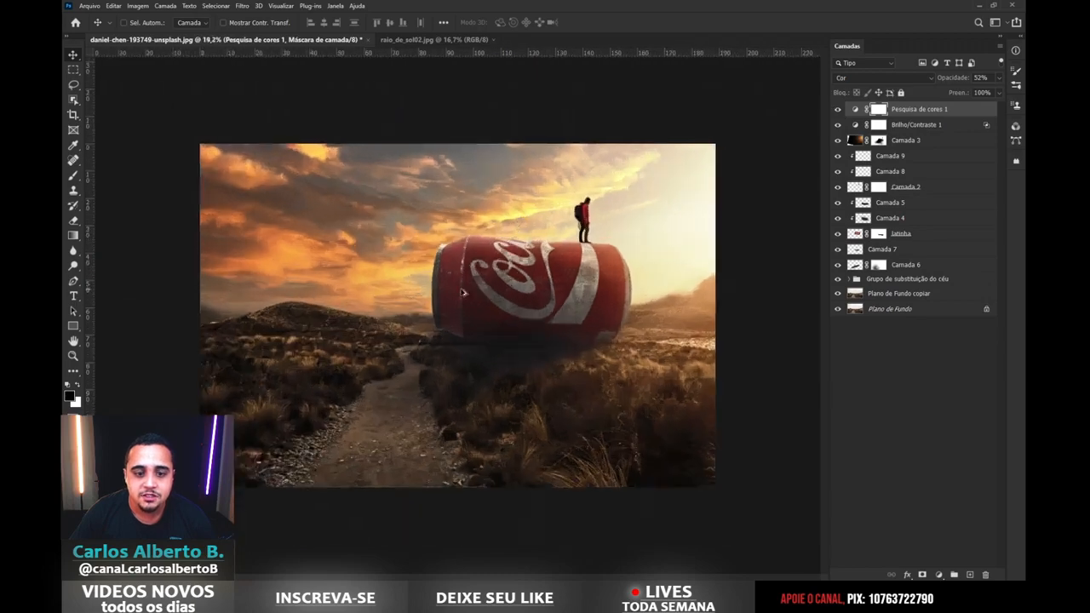
left_click(1001, 79)
left_click_drag(977, 91, 970, 92)
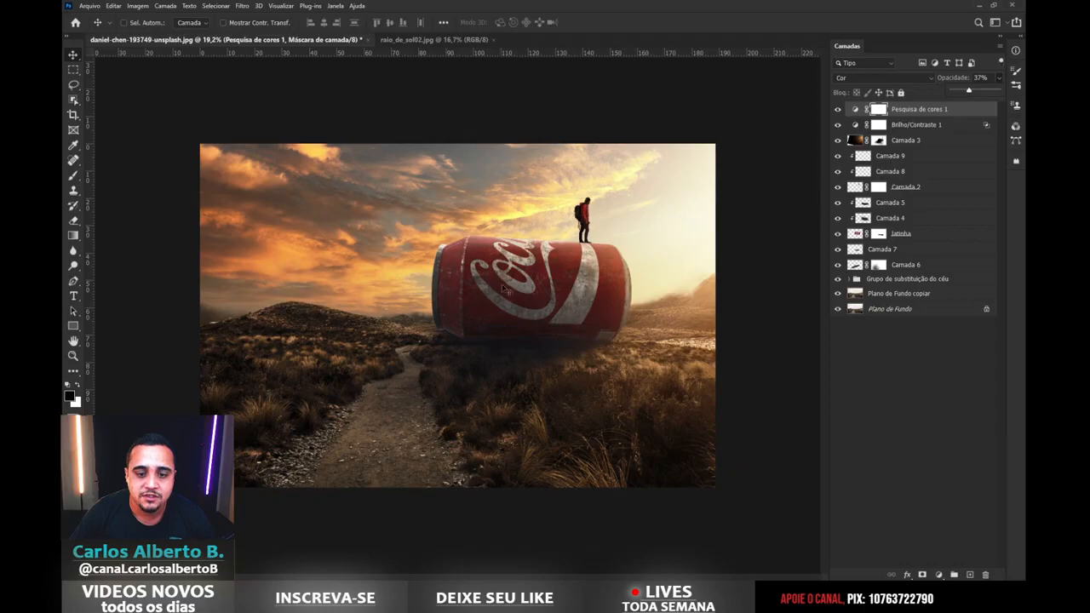
scroll(541, 349, "up", 2)
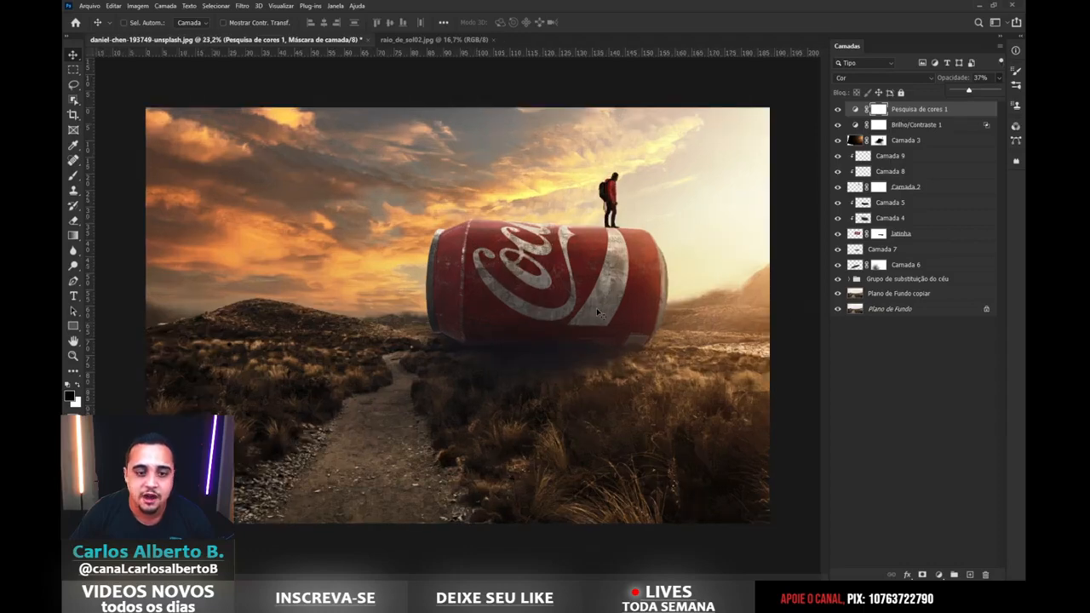
scroll(513, 362, "down", 2)
scroll(513, 362, "up", 1)
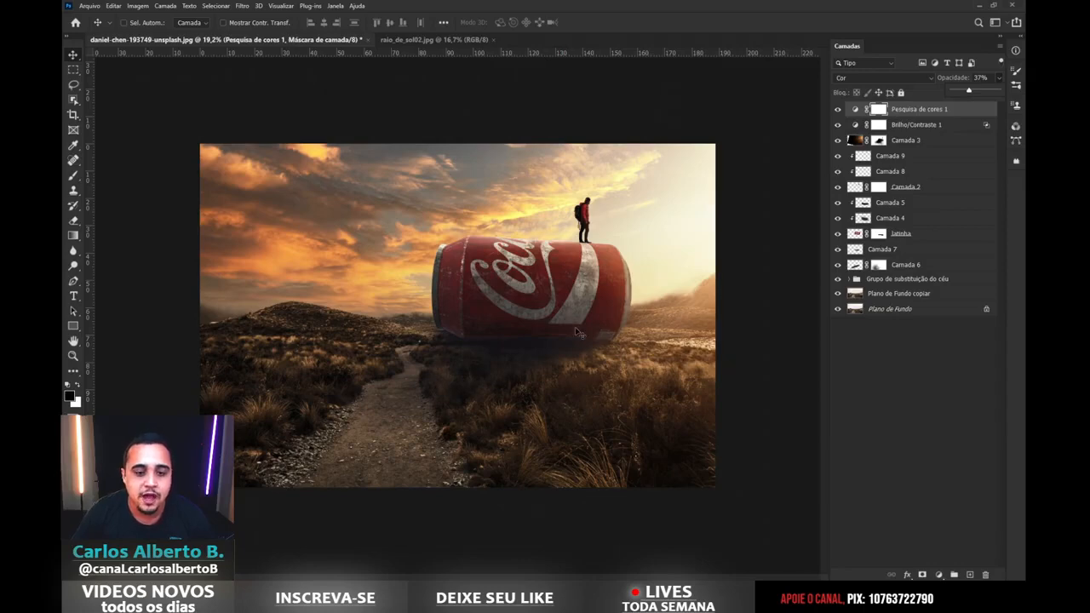
scroll(581, 287, "up", 1)
scroll(593, 328, "down", 2)
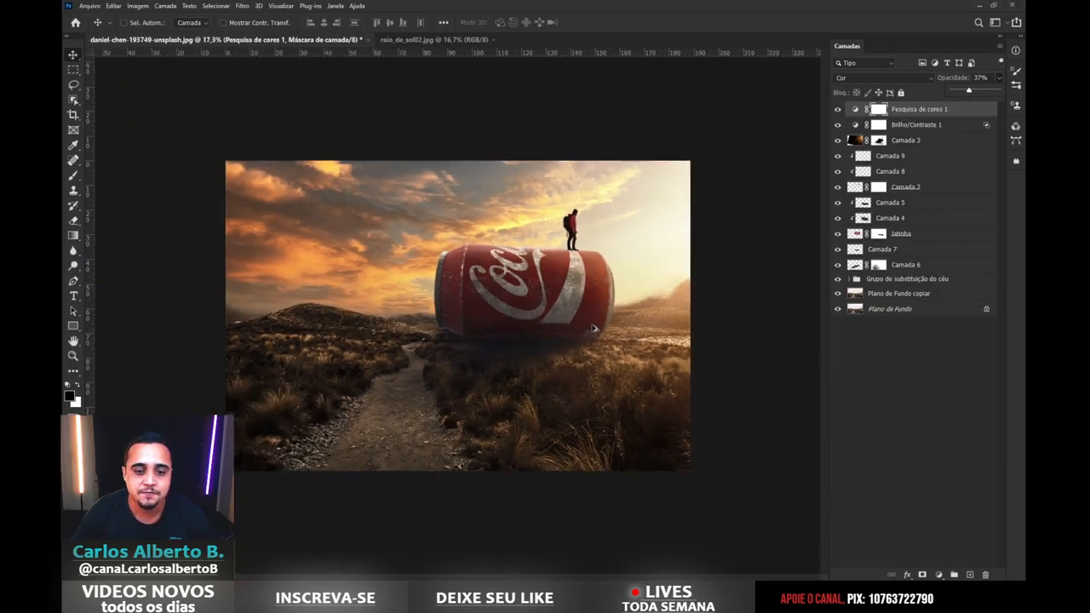
scroll(594, 324, "up", 2)
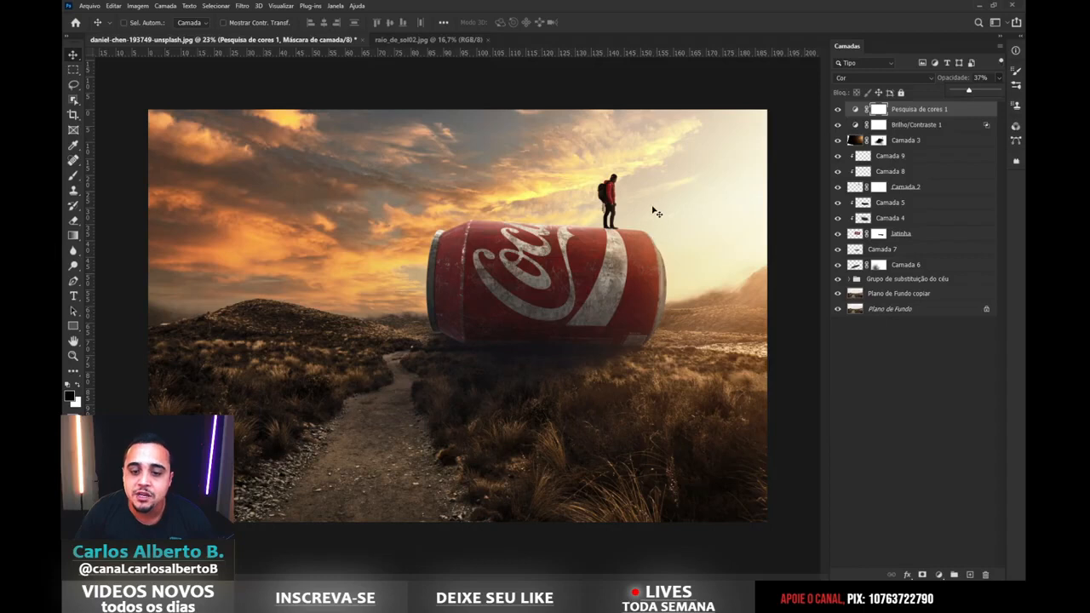
- Add a new layer above Camada 5, clip it to the can, and activate the Brush tool
left_click(907, 206)
left_click(970, 574)
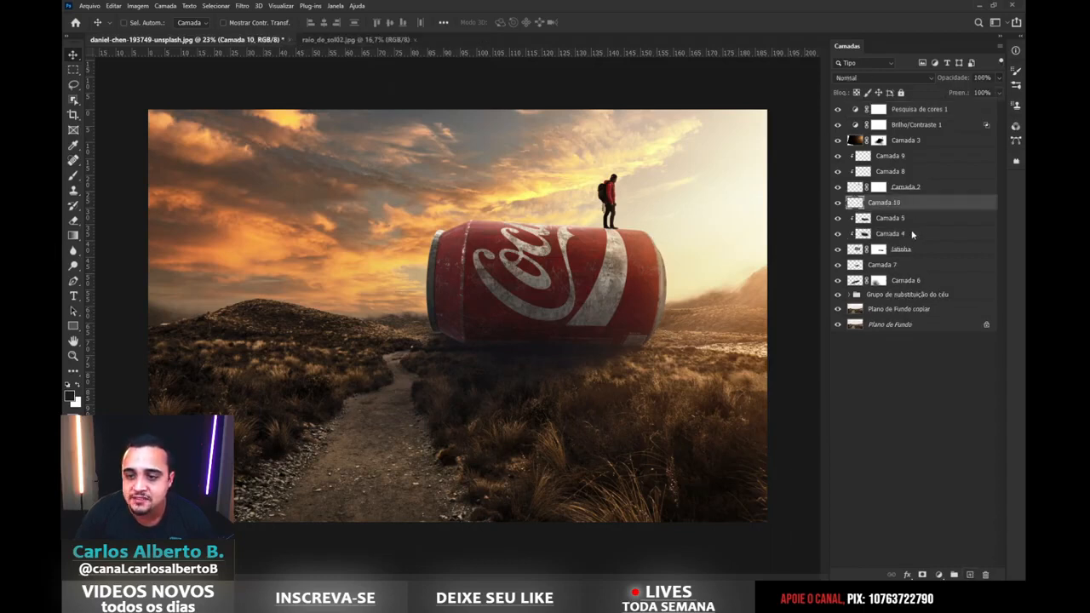
left_click(73, 175)
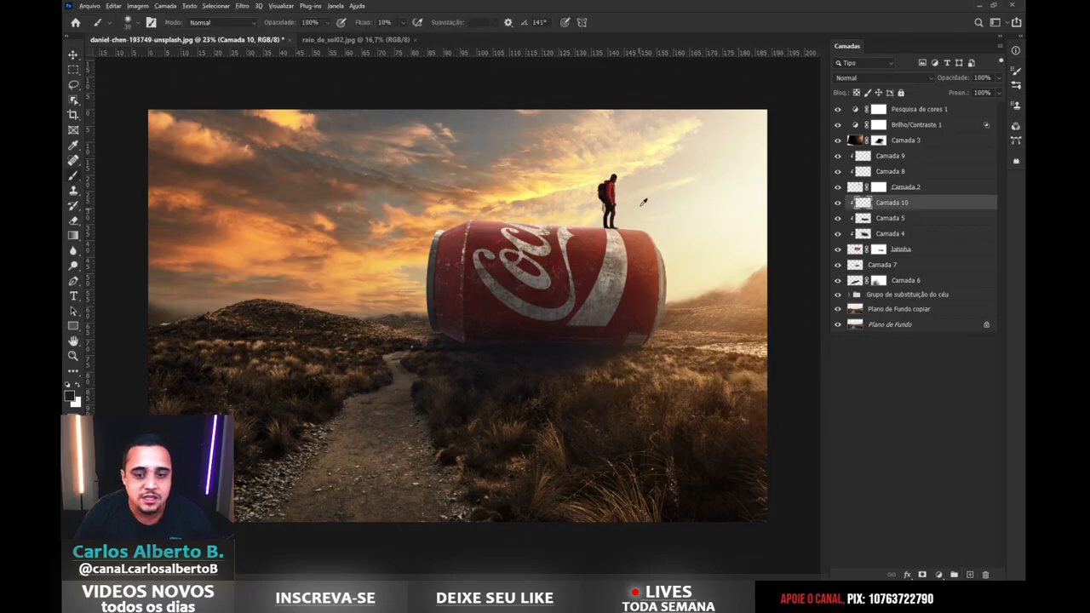
- Brush a soft white highlight at 10% flow along the can's sun-facing end and upper edge
scroll(636, 261, "up", 4)
mouse_move(646, 258)
left_mouse_down()
mouse_move(665, 260)
mouse_move(681, 235)
left_mouse_up()
key("x")
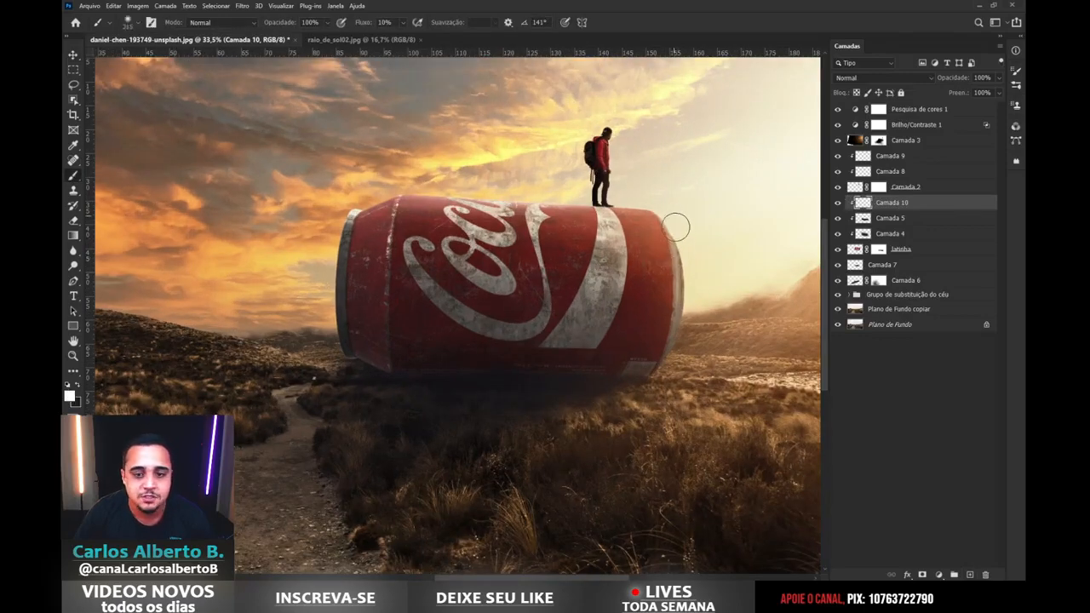
left_click_drag(688, 305, 665, 356)
mouse_move(691, 229)
left_mouse_down()
mouse_move(634, 189)
mouse_move(641, 202)
mouse_move(602, 184)
left_mouse_up()
mouse_move(685, 216)
left_mouse_down()
mouse_move(657, 187)
mouse_move(691, 230)
left_mouse_up()
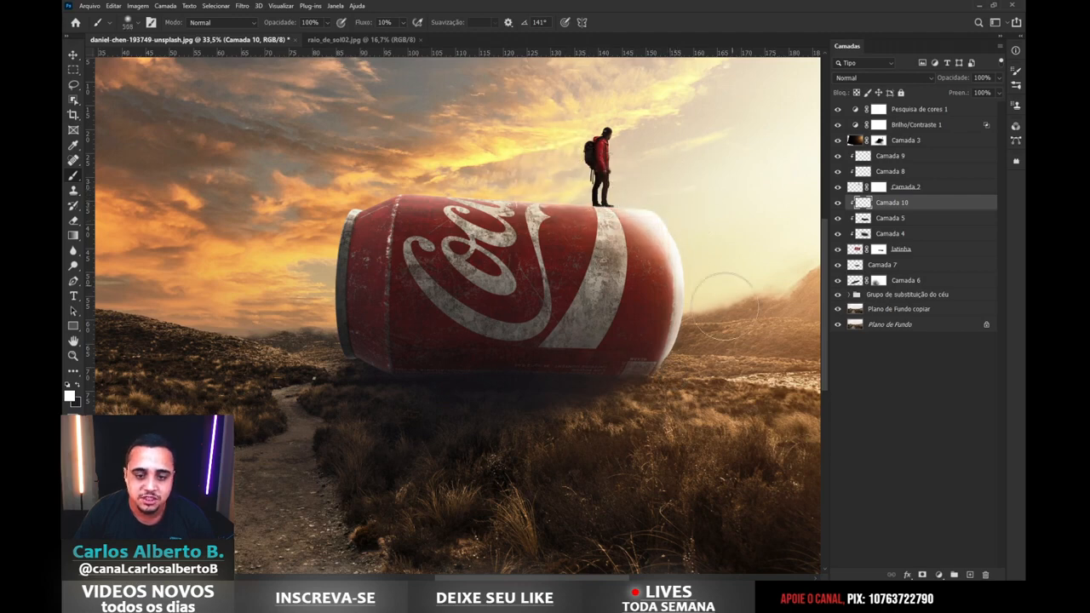
- Finish brushing the white highlight on the can's sun-facing end and set Camada 10's blend mode to Sobrepor
left_click_drag(709, 277, 716, 368)
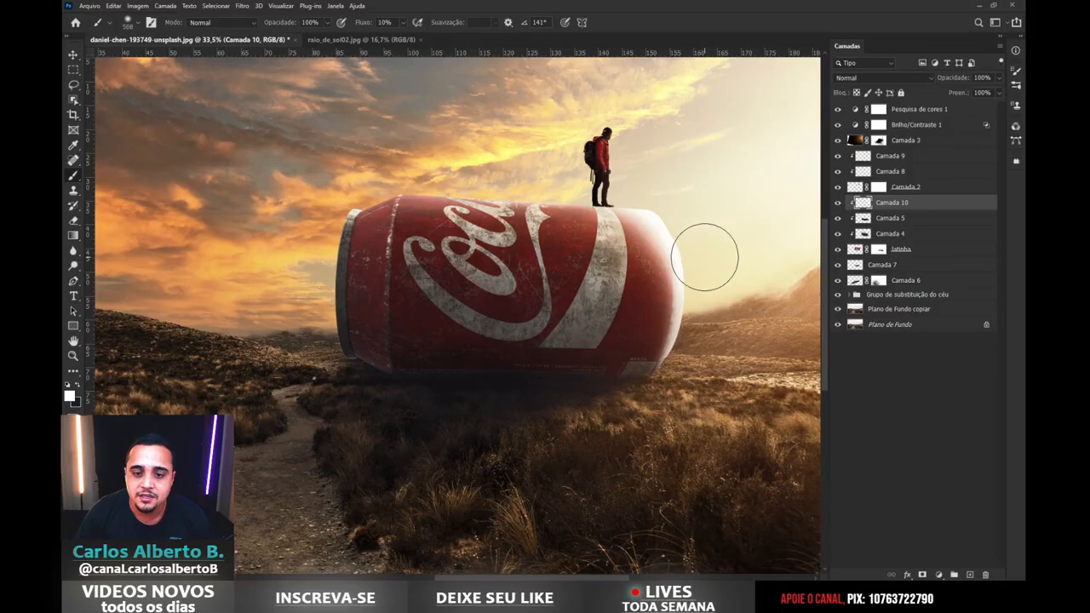
left_click(877, 79)
left_click(843, 196)
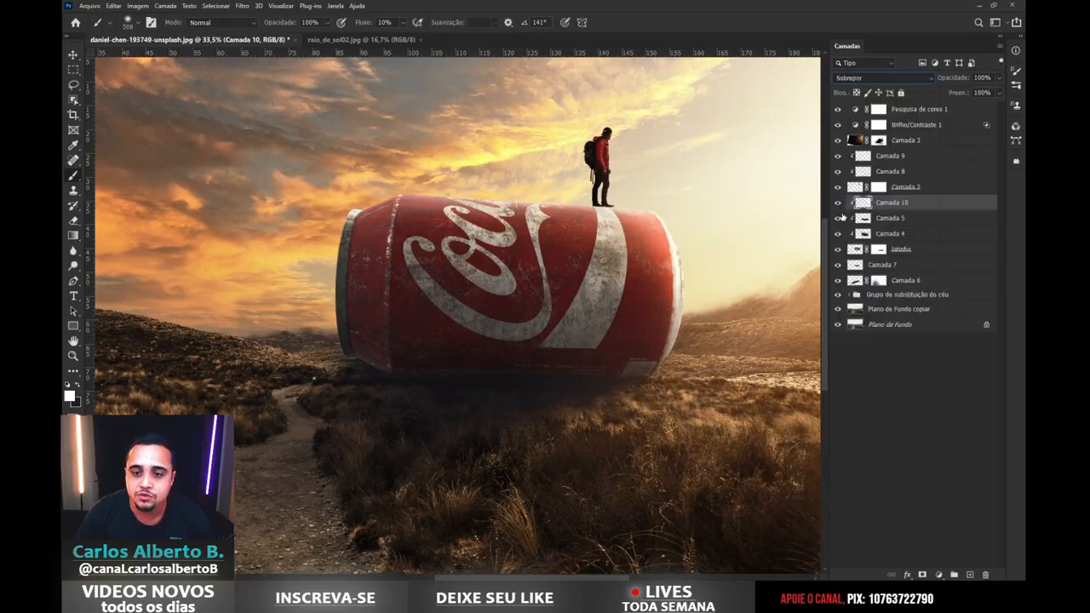
key("alt+bracketright")
left_click(837, 203)
left_click(837, 203)
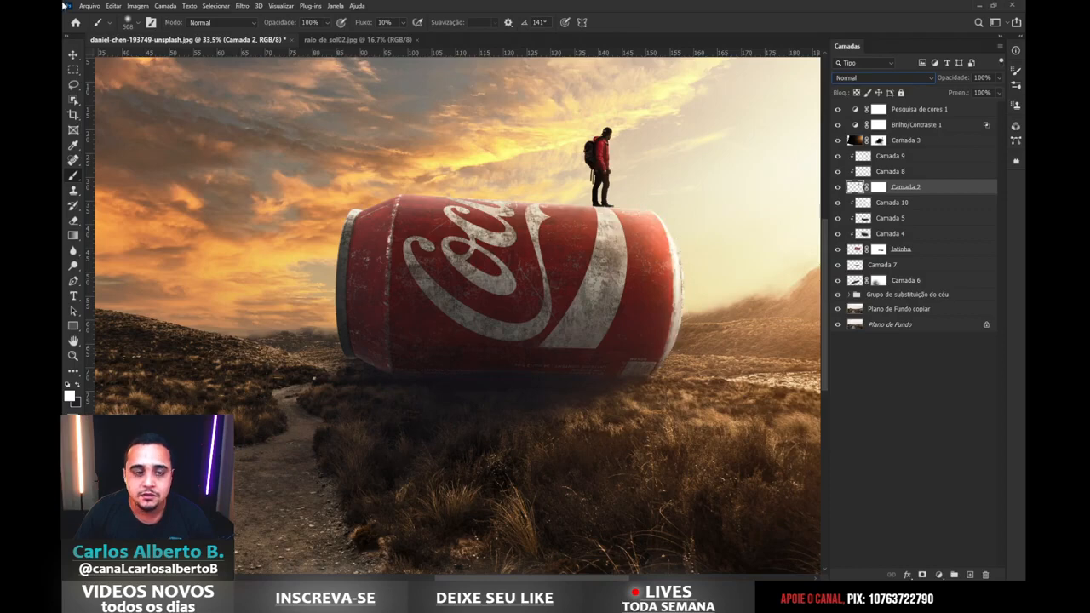
- Compare the image with and without the Camada 10 highlight and reduce that layer's opacity to 37%
key("v")
scroll(669, 210, "down", 3)
scroll(693, 213, "up", 1)
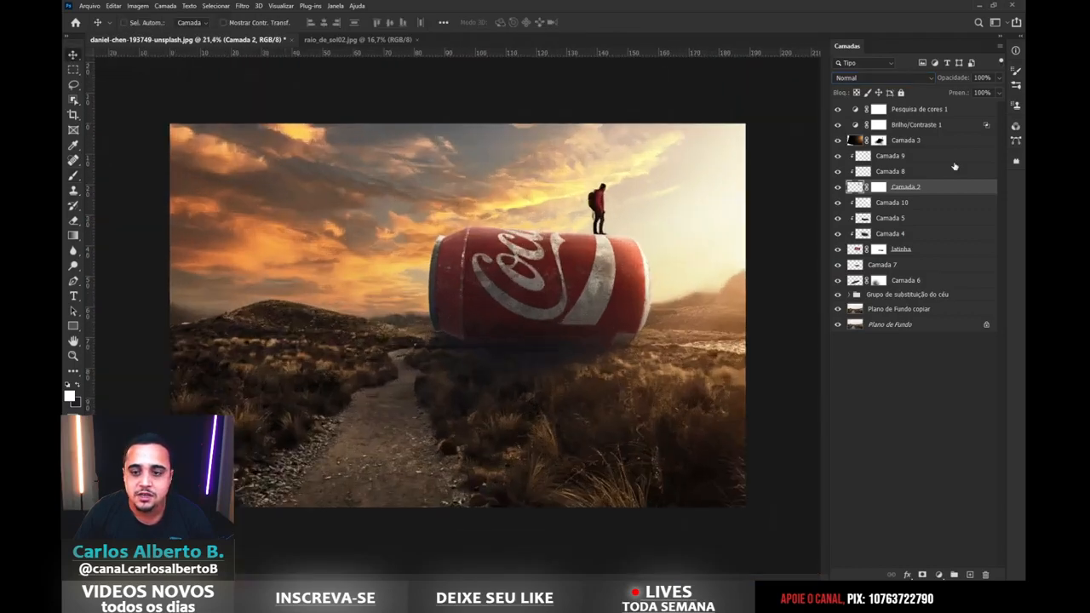
left_click(893, 205)
left_click(837, 204)
left_click(838, 203)
left_click(998, 77)
left_click_drag(997, 91, 966, 91)
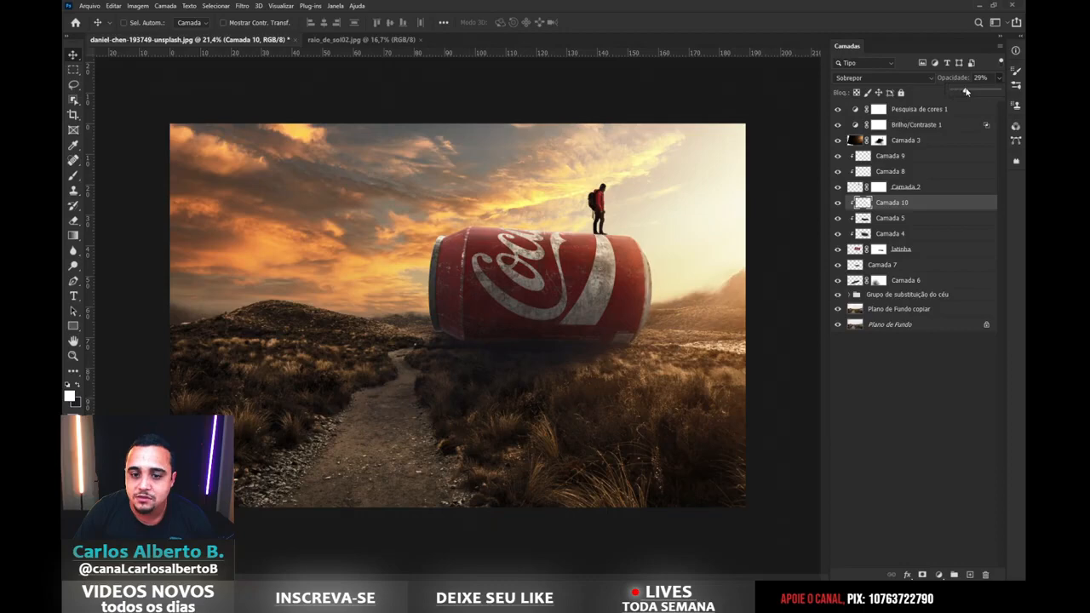
left_click_drag(969, 91, 973, 91)
scroll(628, 272, "down", 2)
scroll(627, 273, "up", 2)
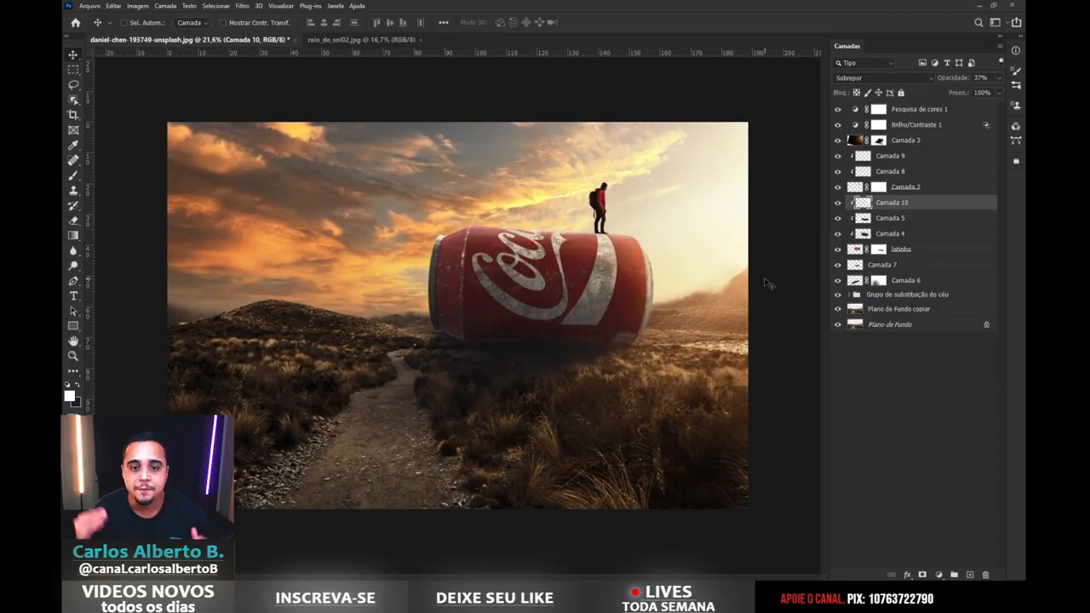